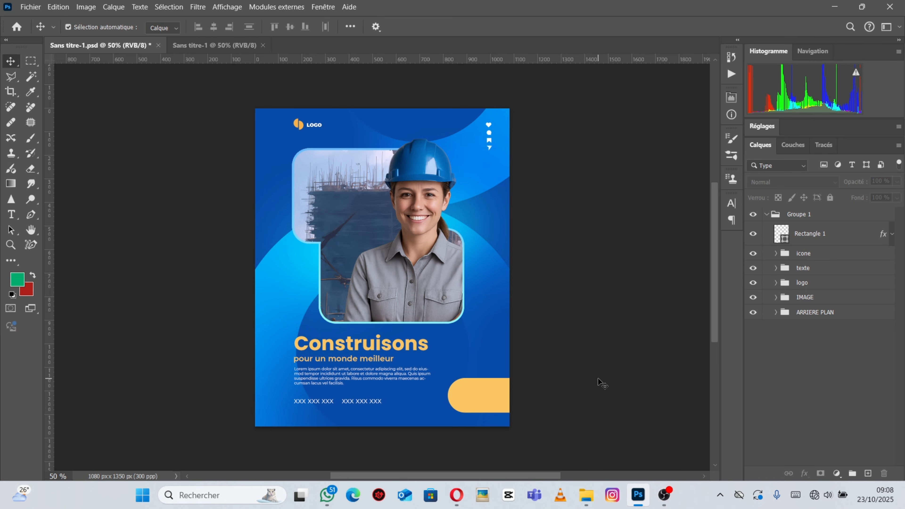
Close the blank Sans titre-1 document and create a new 1080 x 1350 px RGB document at 300 ppi with a white background
click(262, 45)
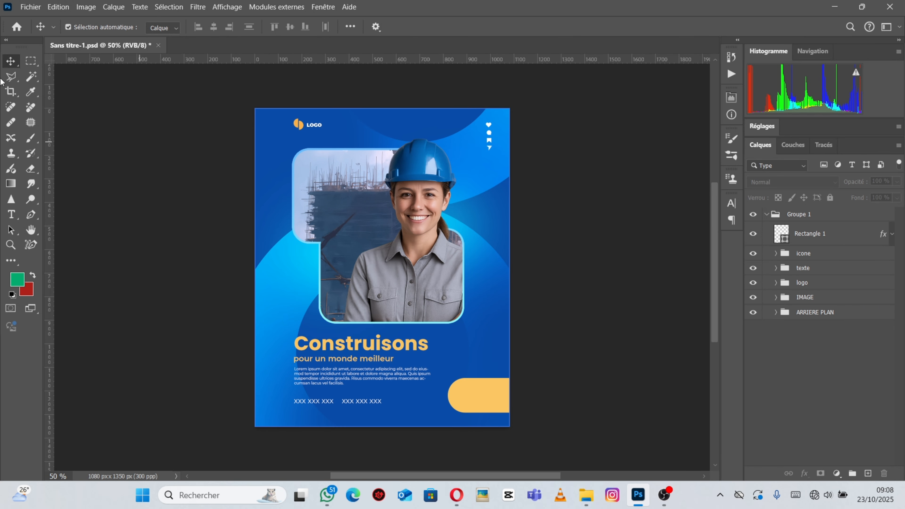
click(31, 7)
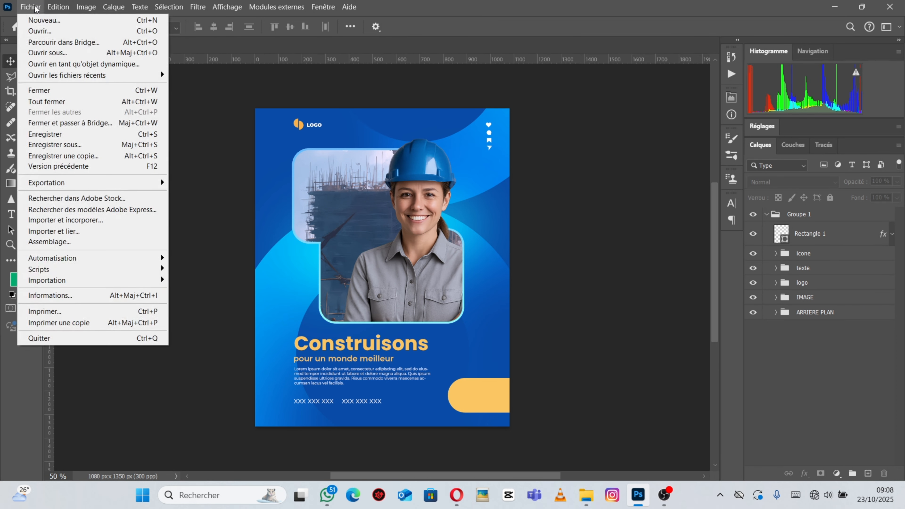
click(40, 20)
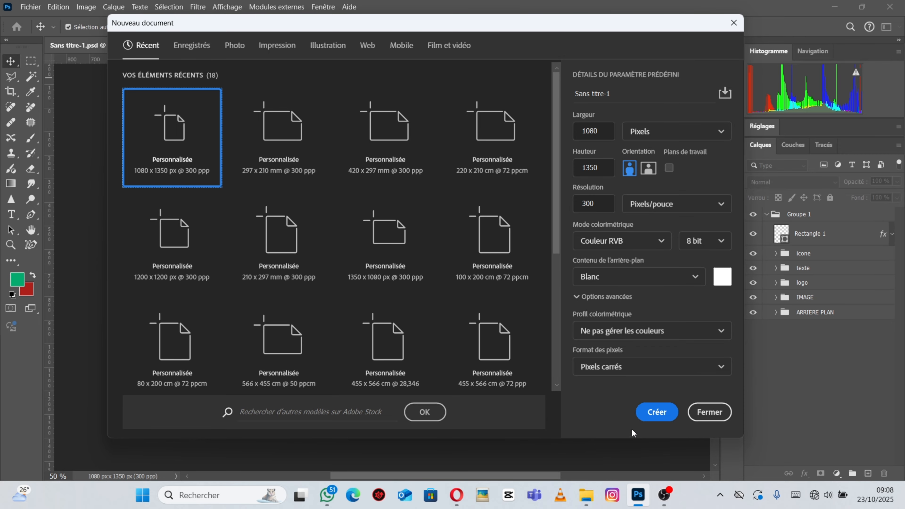
click(642, 417)
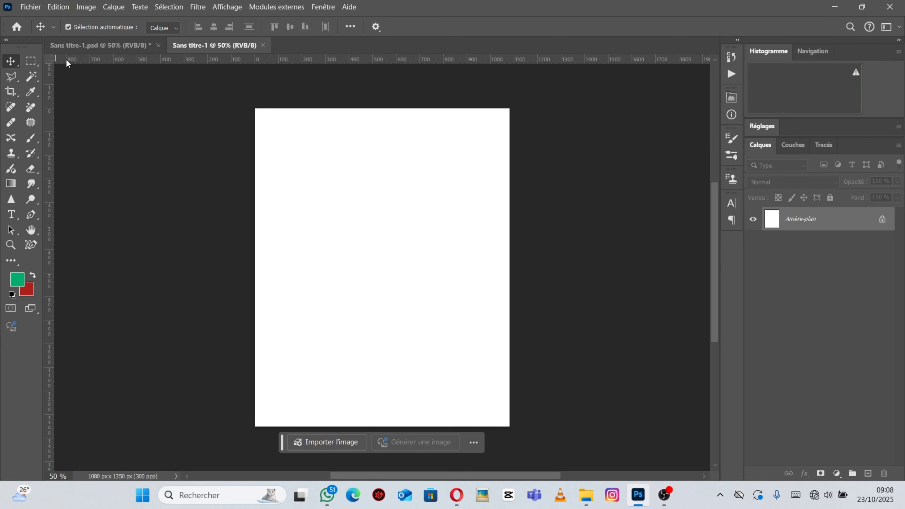
Unlock the background layer and open its layer style settings
click(882, 219)
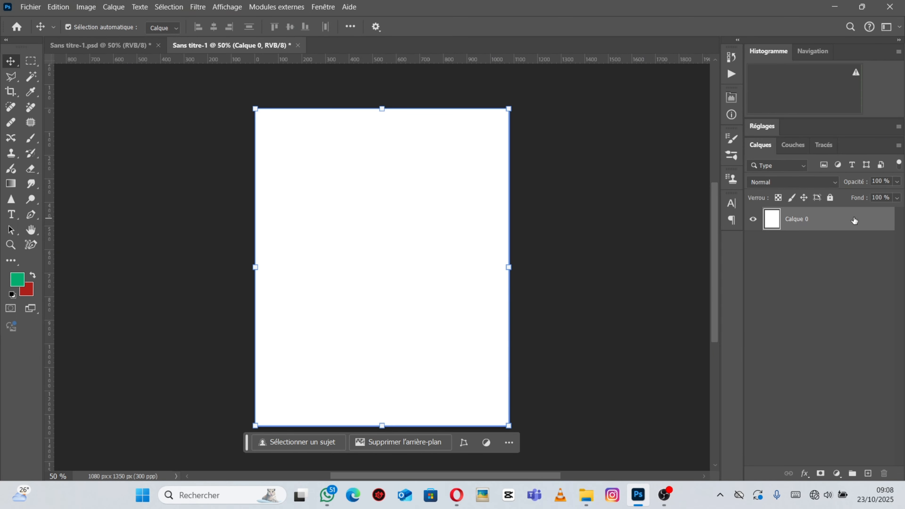
double_click(854, 222)
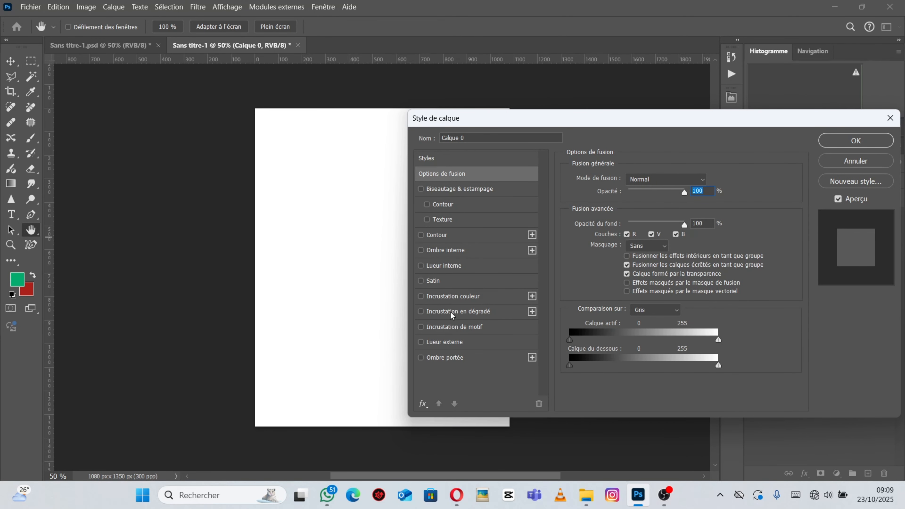
Try a blue preset from the Bleus group as the layer's gradient overlay and switch the overlay off again
click(451, 313)
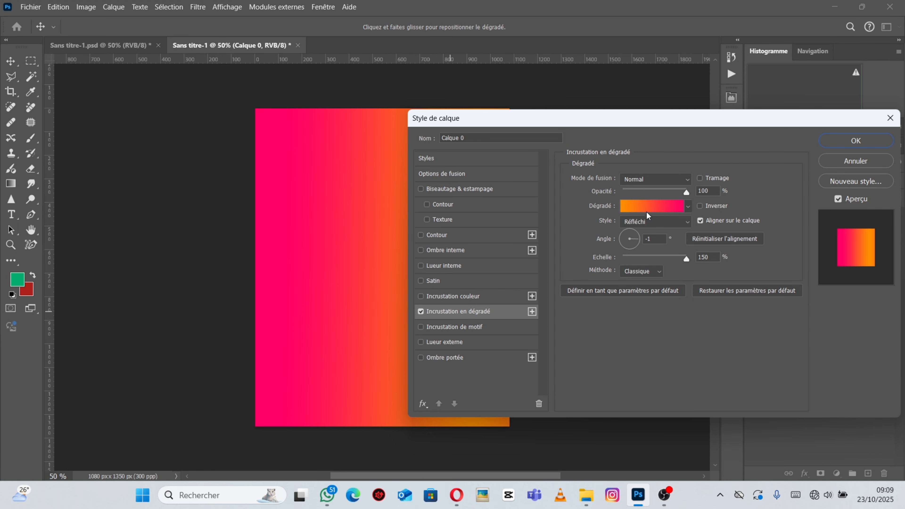
click(690, 208)
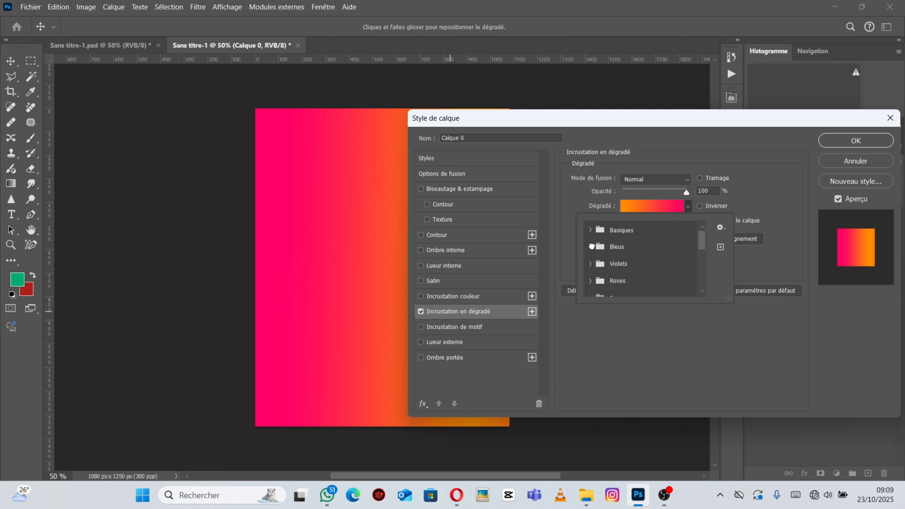
click(592, 247)
scroll(634, 266, down, 3)
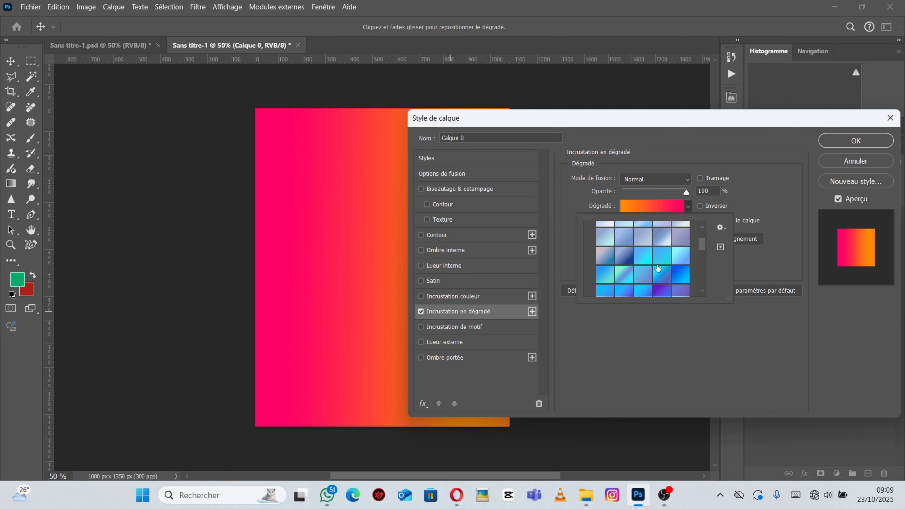
click(683, 277)
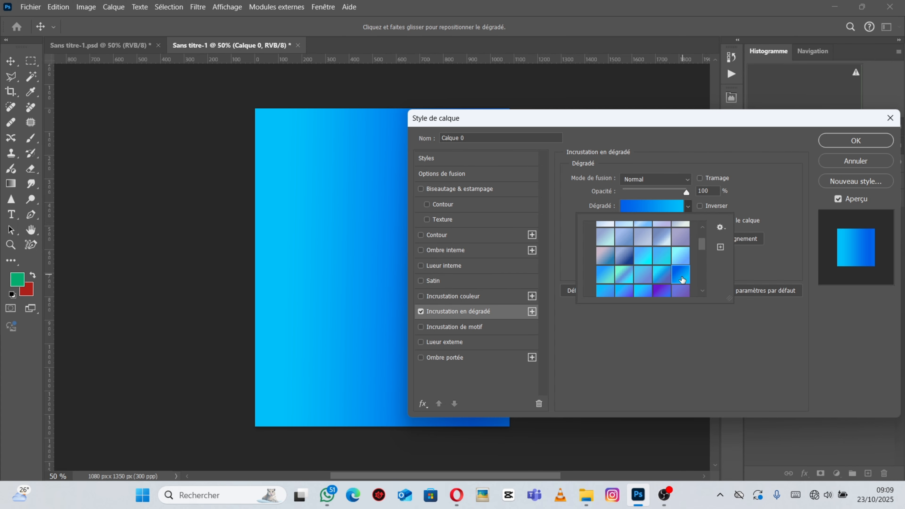
click(598, 119)
drag(598, 119, 682, 103)
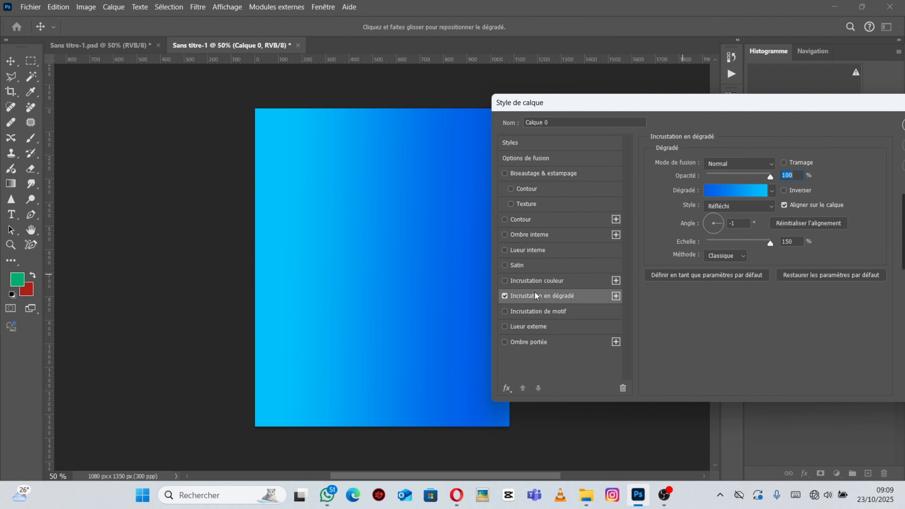
click(505, 296)
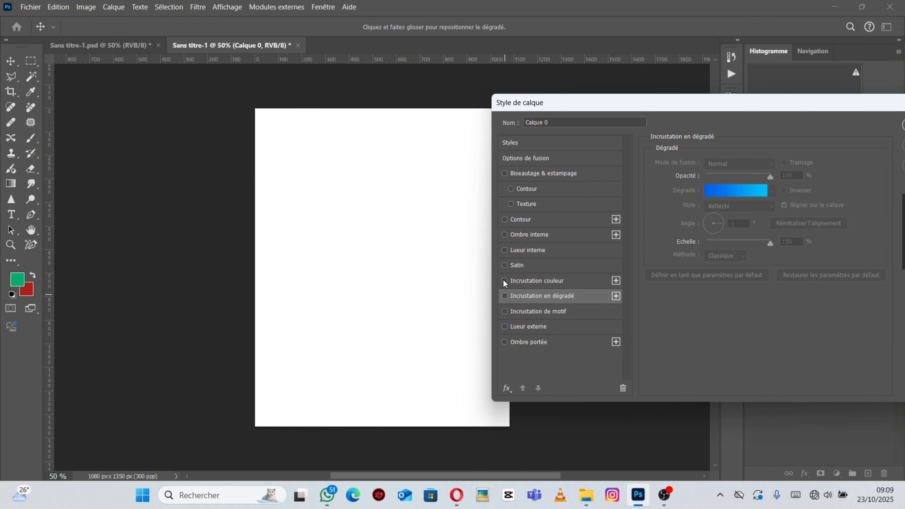
Apply a colour overlay of blue 0356bc to the background layer, in Normal mode at 100% opacity
click(505, 281)
click(541, 285)
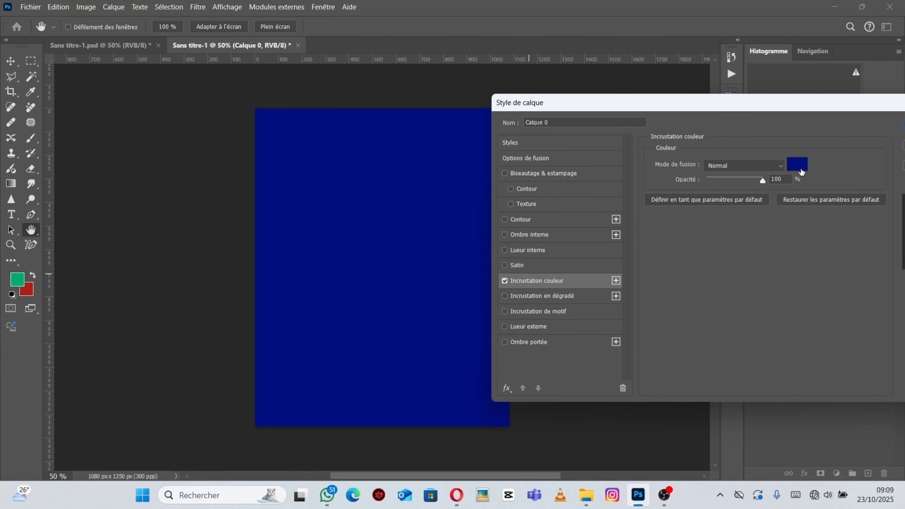
click(790, 170)
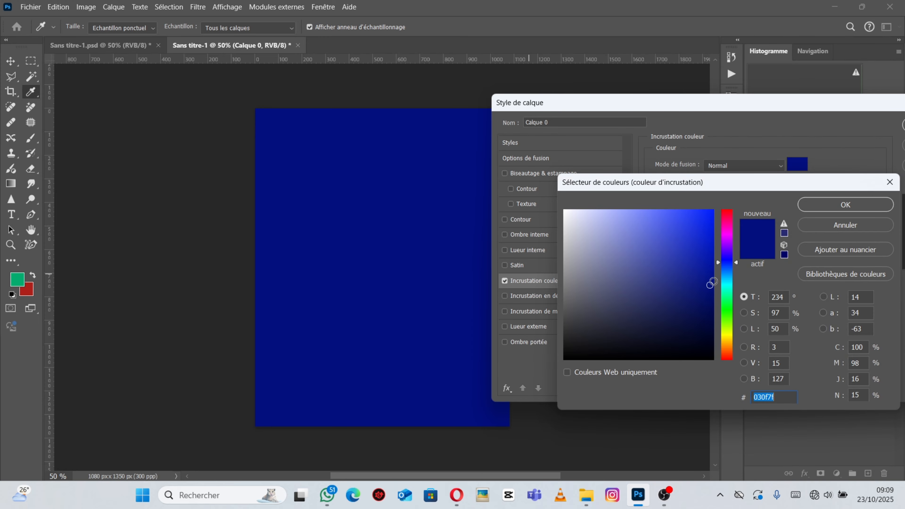
drag(709, 267, 709, 255)
click(728, 266)
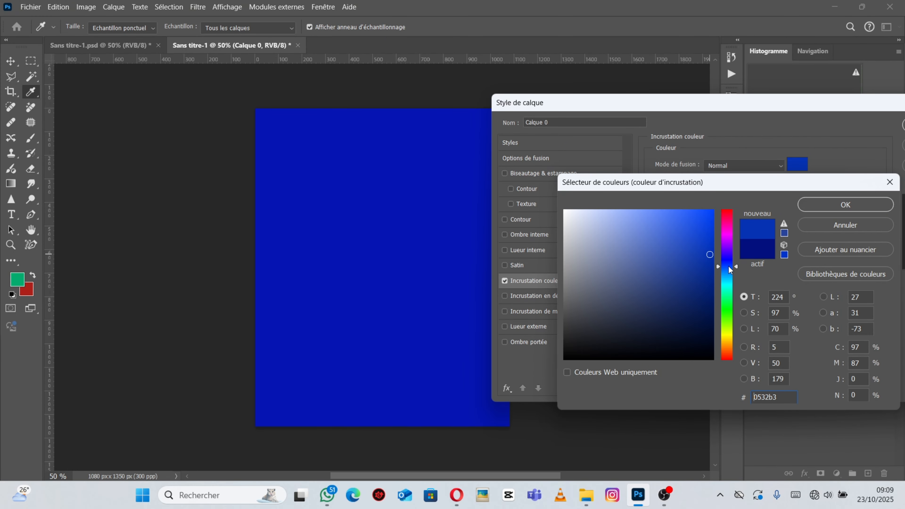
click(728, 269)
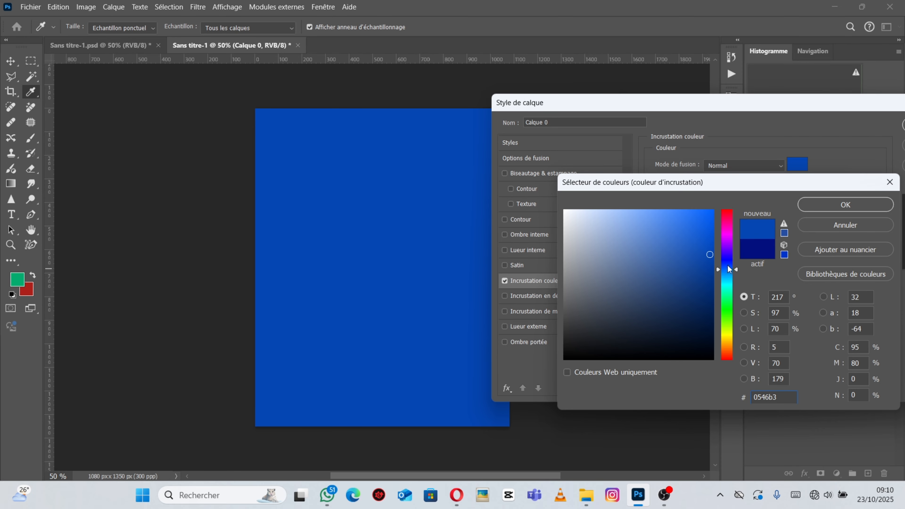
click(711, 250)
drag(729, 274, 729, 271)
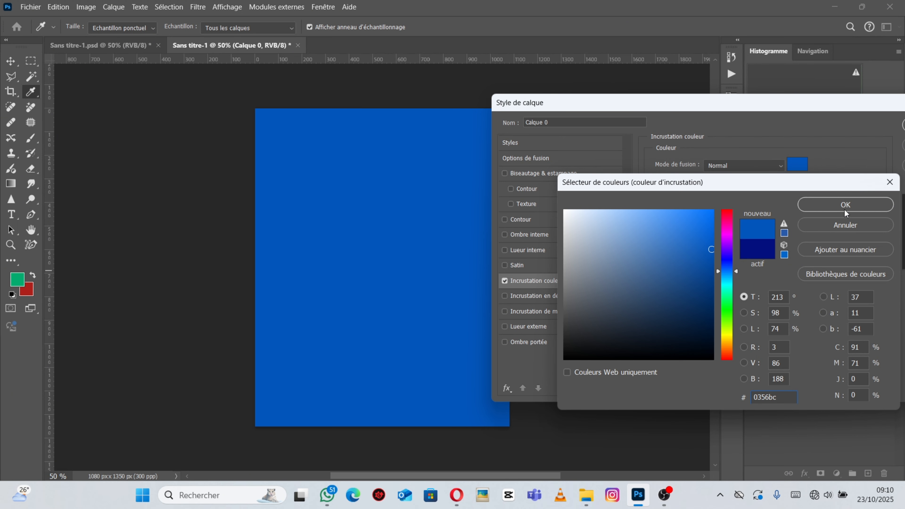
click(817, 209)
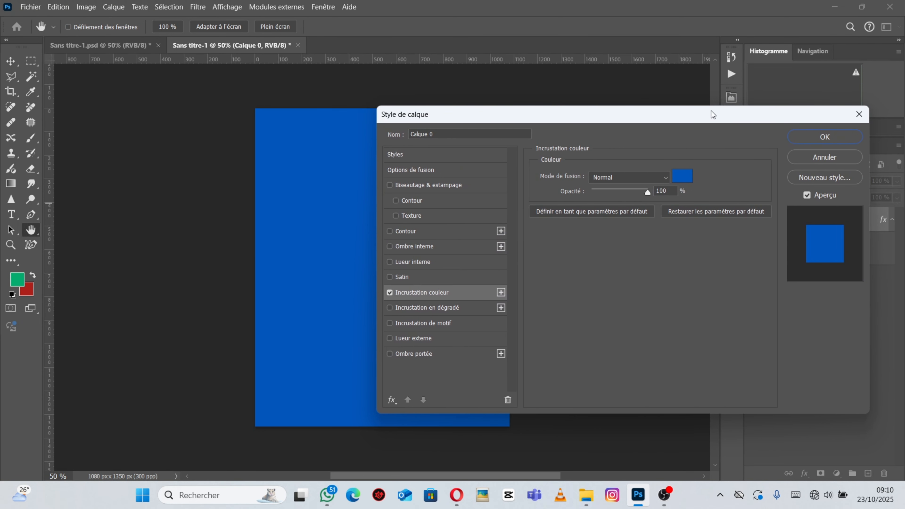
click(825, 138)
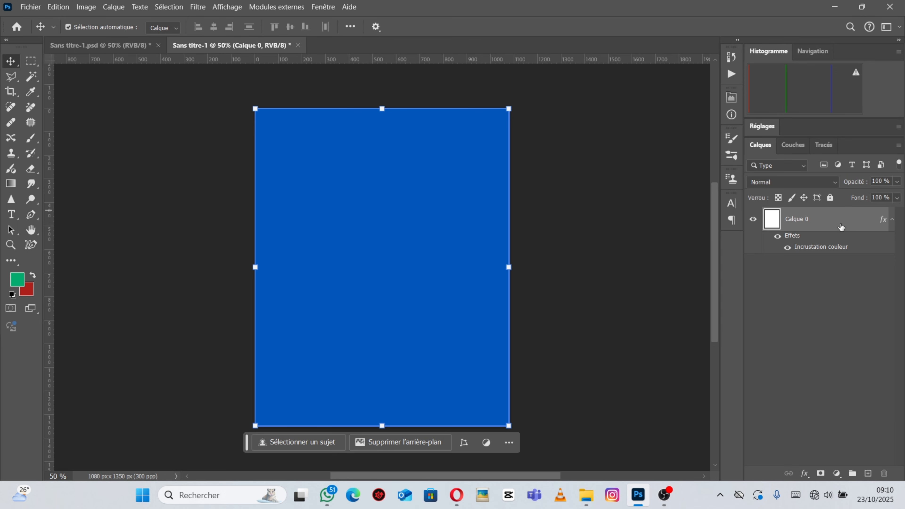
Group the blue background layer and rename the group "arriere plan"
key(ctrl)
key(ctrl+g)
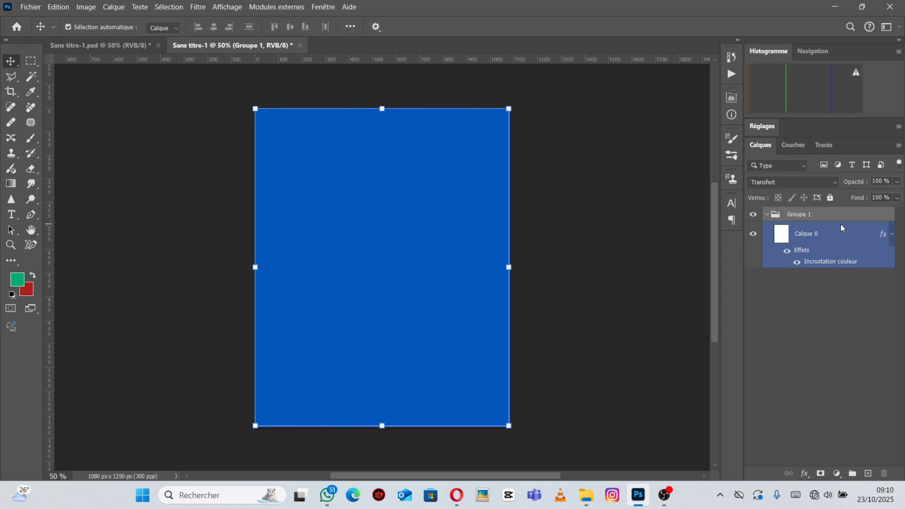
click(767, 215)
double_click(804, 214)
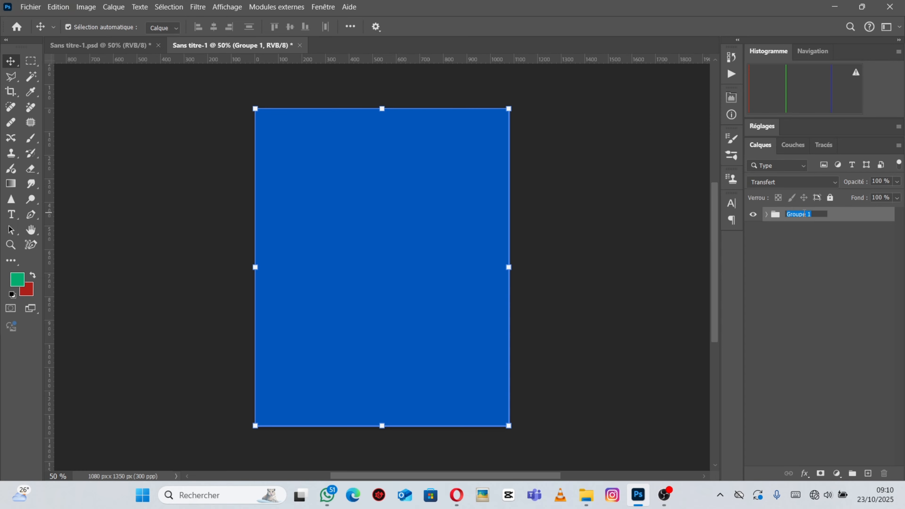
text(arriere plan)
key(Return)
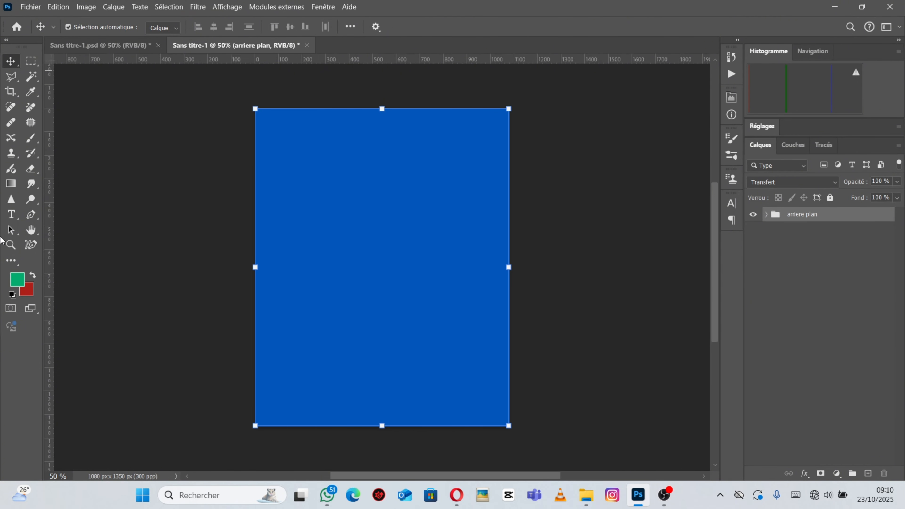
Draw a circle about 802 px in diameter over the lower part of the canvas with the Ellipse tool
key(u)
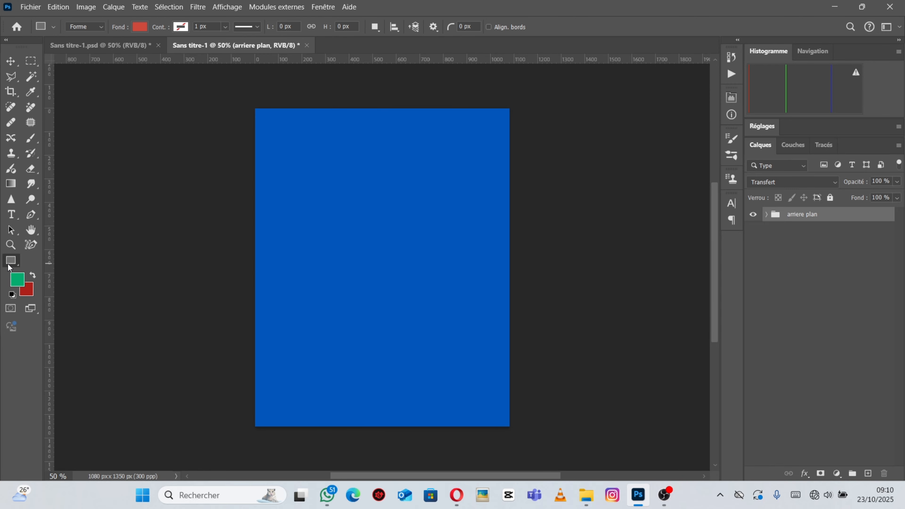
right_click(11, 263)
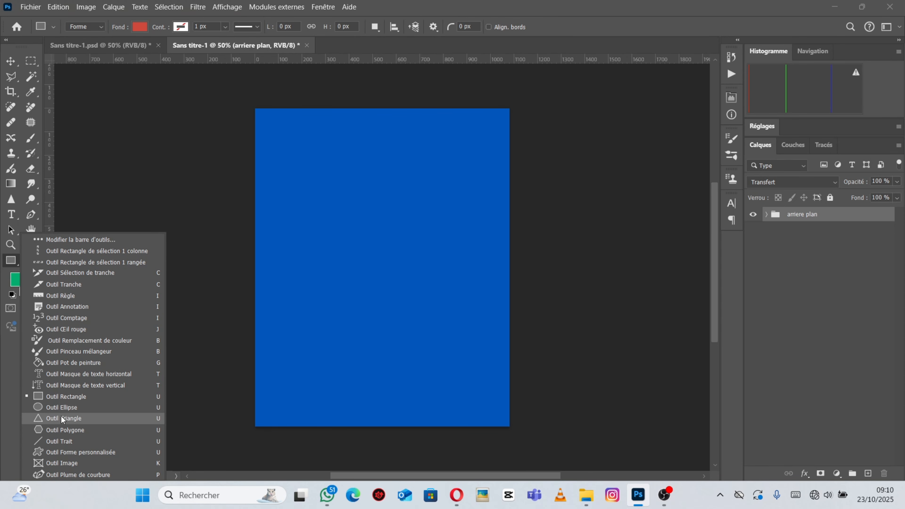
key(Escape)
key(shift+u)
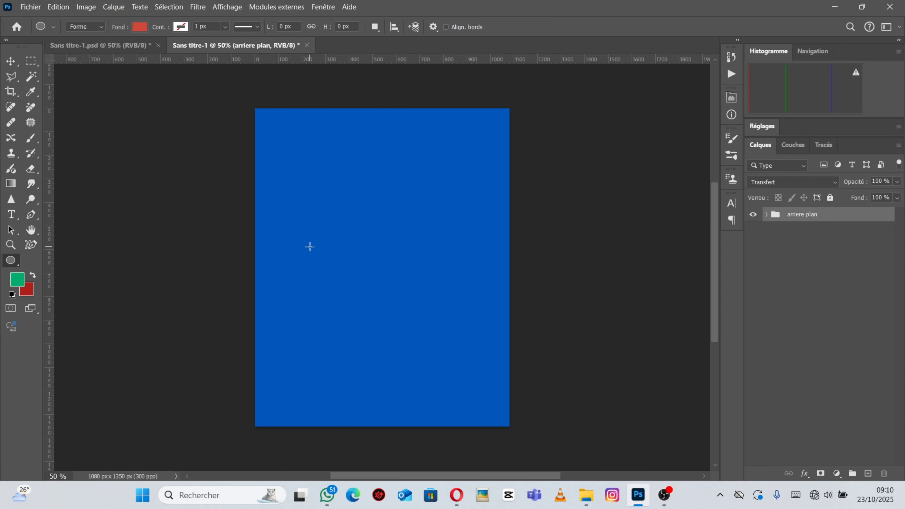
drag(315, 243, 517, 430)
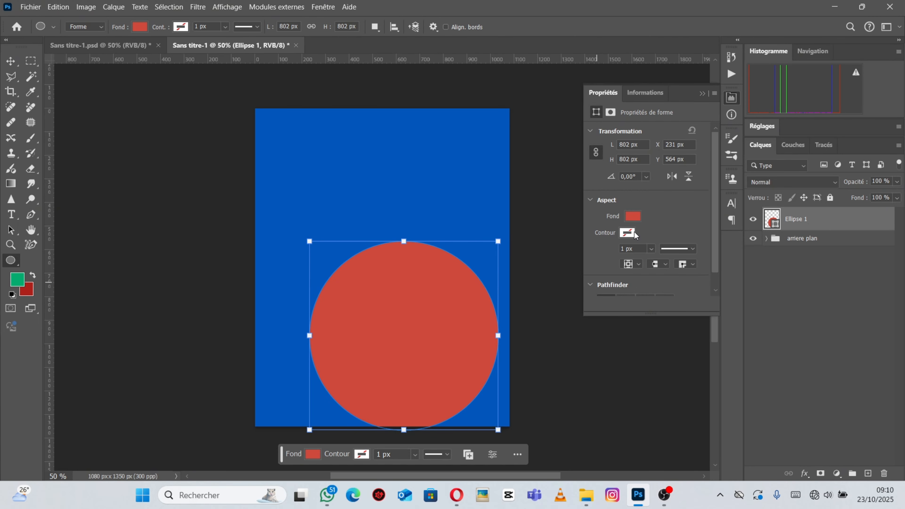
Remove the circle's fill and give it a pink stroke about 152 px wide
click(628, 233)
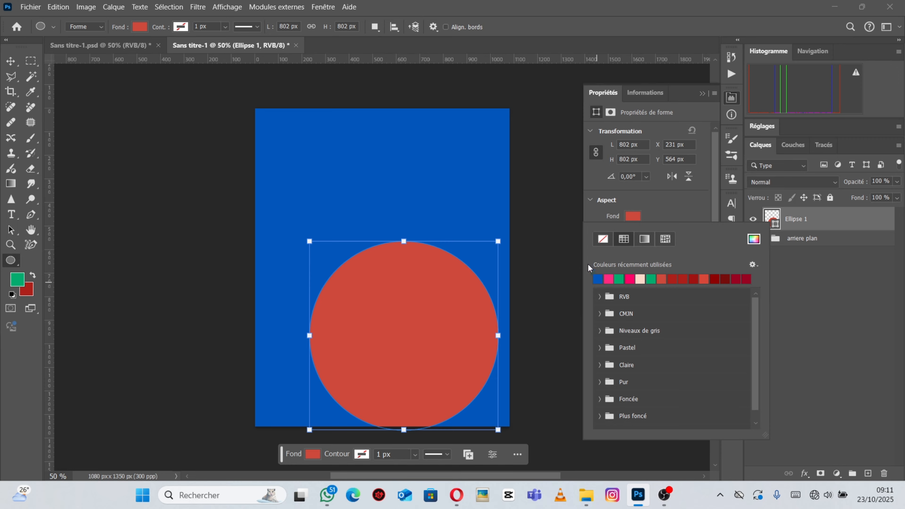
click(604, 241)
click(605, 242)
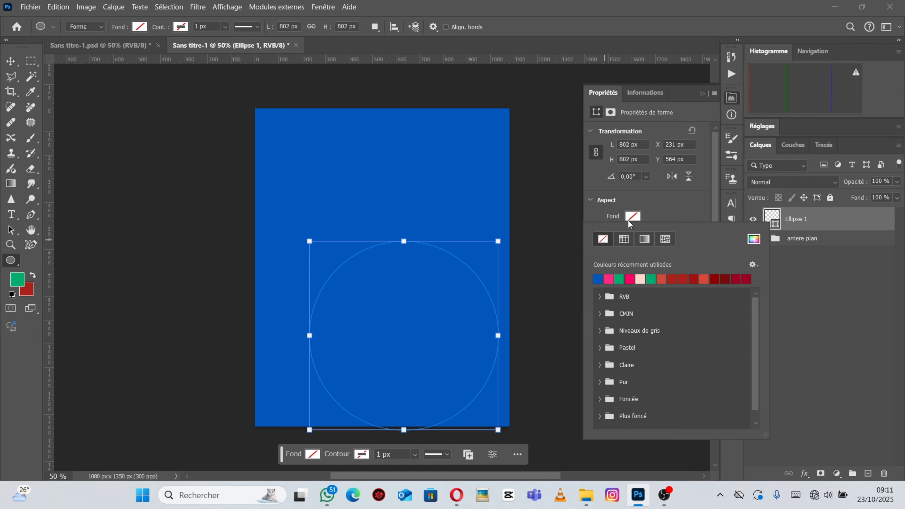
click(668, 213)
click(628, 233)
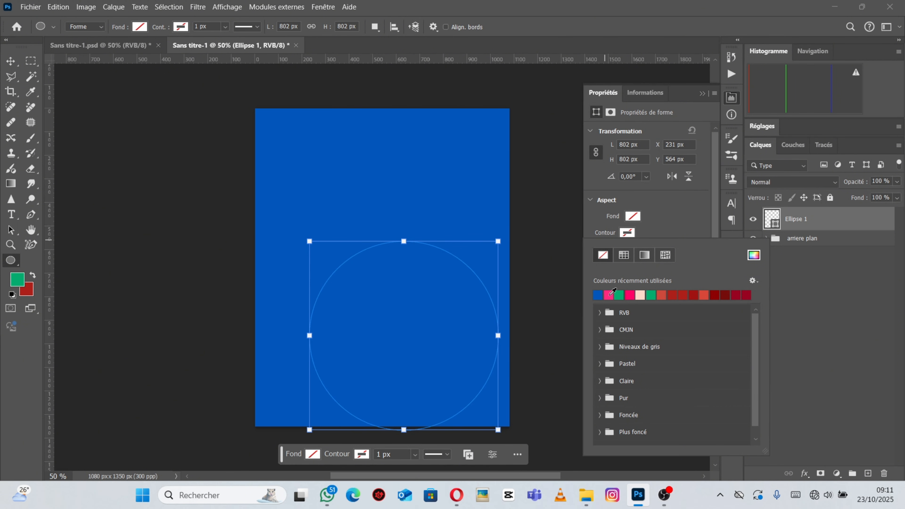
click(609, 293)
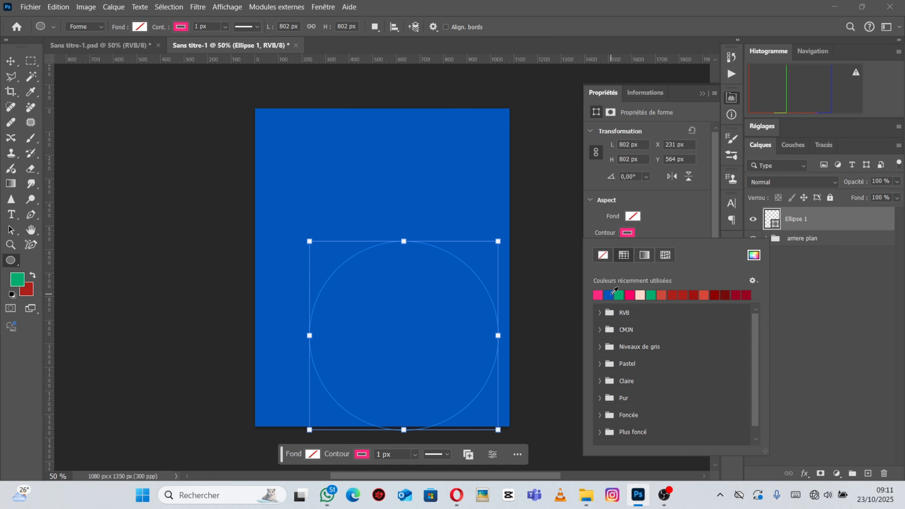
click(627, 239)
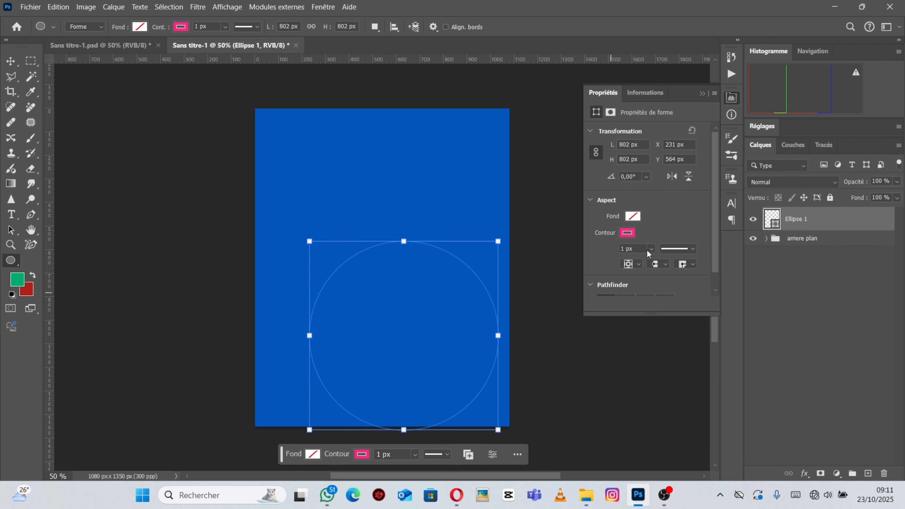
click(648, 249)
drag(654, 264, 687, 265)
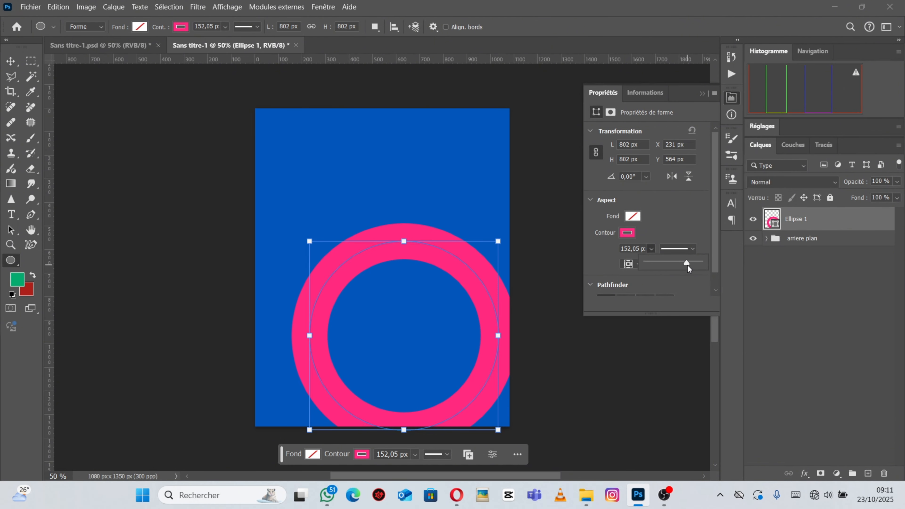
Move the pink ring up and slightly left to about X 159 px, Y 294 px, so it sits inside the canvas
click(10, 61)
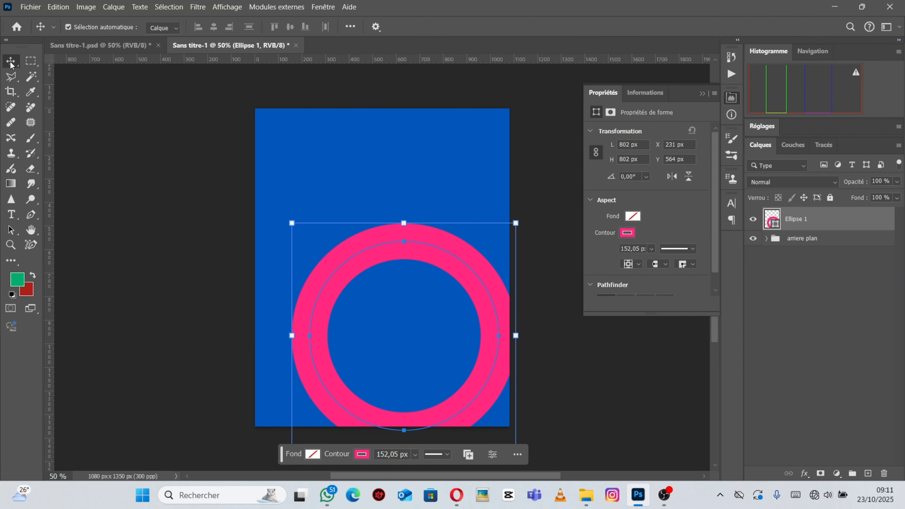
drag(382, 254, 373, 194)
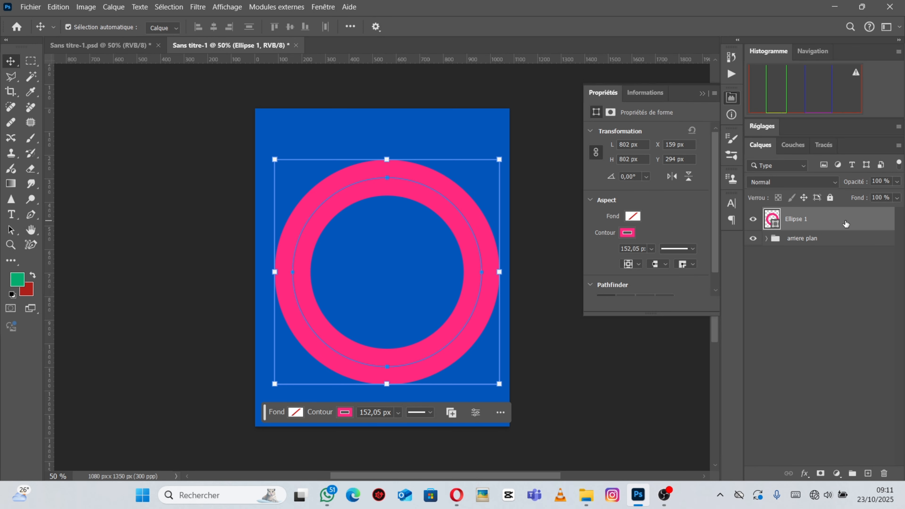
Add a reflected gradient overlay to the pink ring using the bright blue-to-cyan Bleus preset, and move it to about X 165 px, Y 384 px
double_click(850, 223)
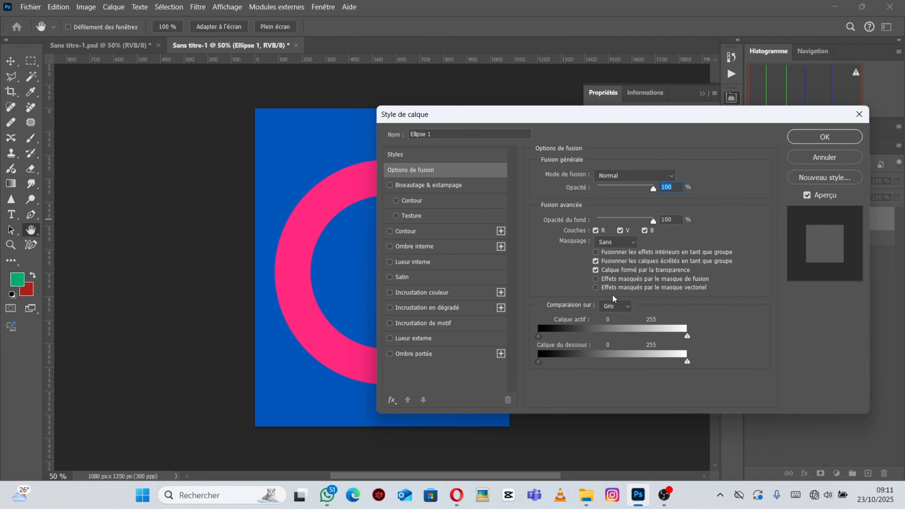
click(435, 308)
drag(542, 120, 684, 112)
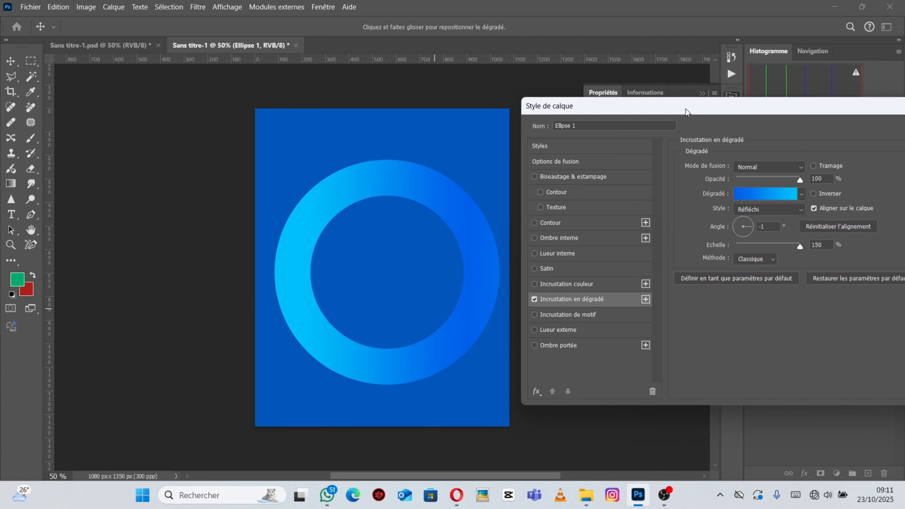
click(799, 196)
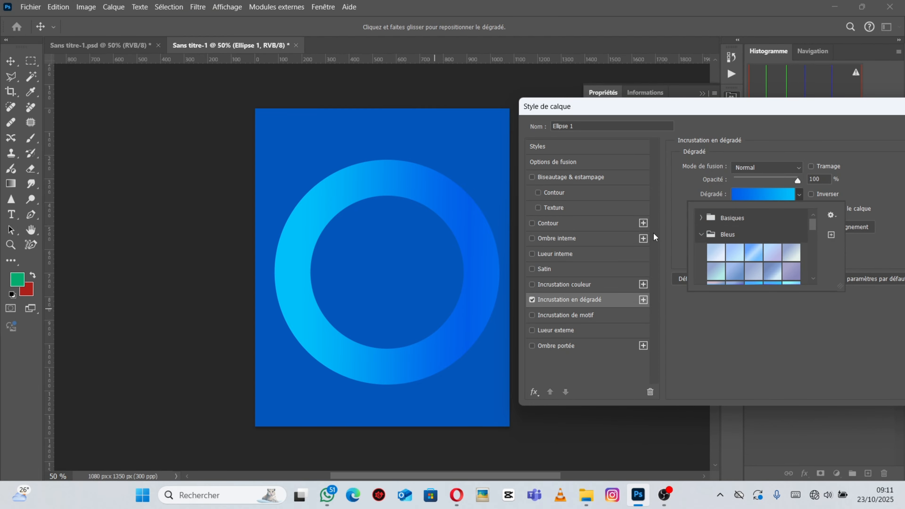
scroll(719, 241, down, 5)
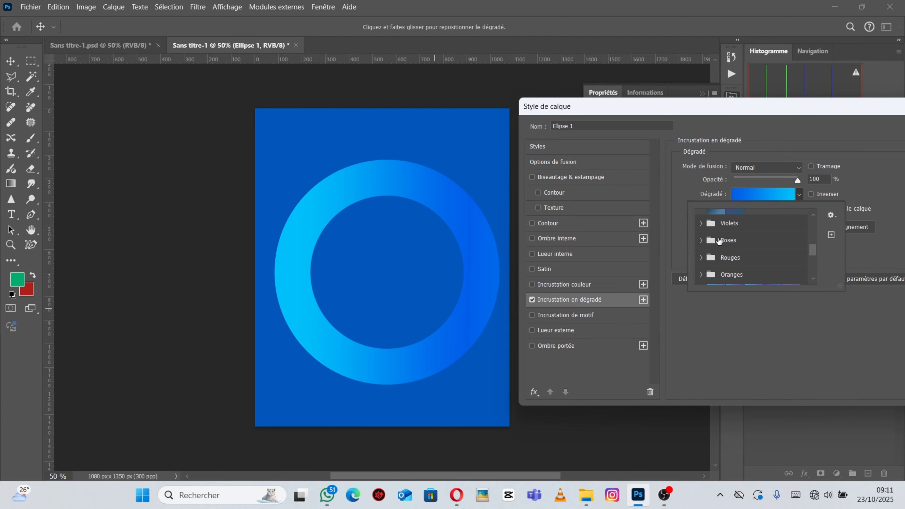
scroll(719, 241, up, 2)
scroll(727, 246, down, 3)
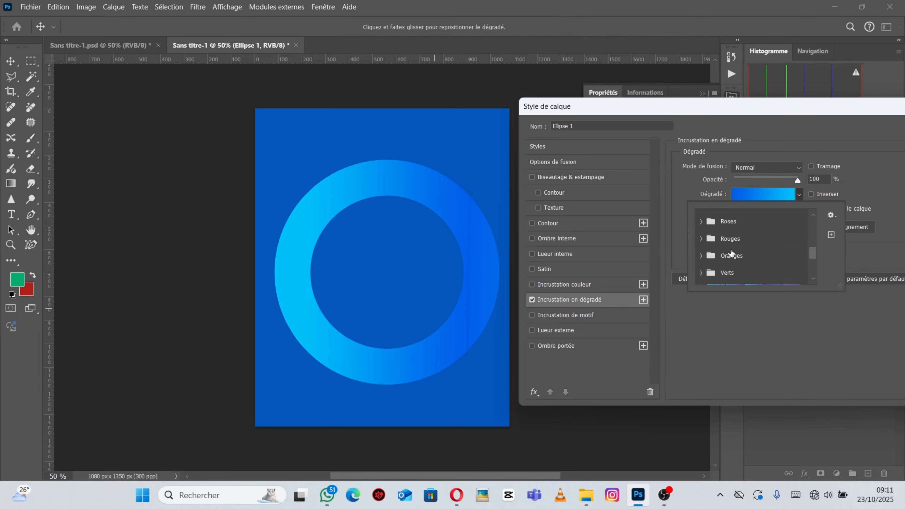
scroll(731, 252, up, 6)
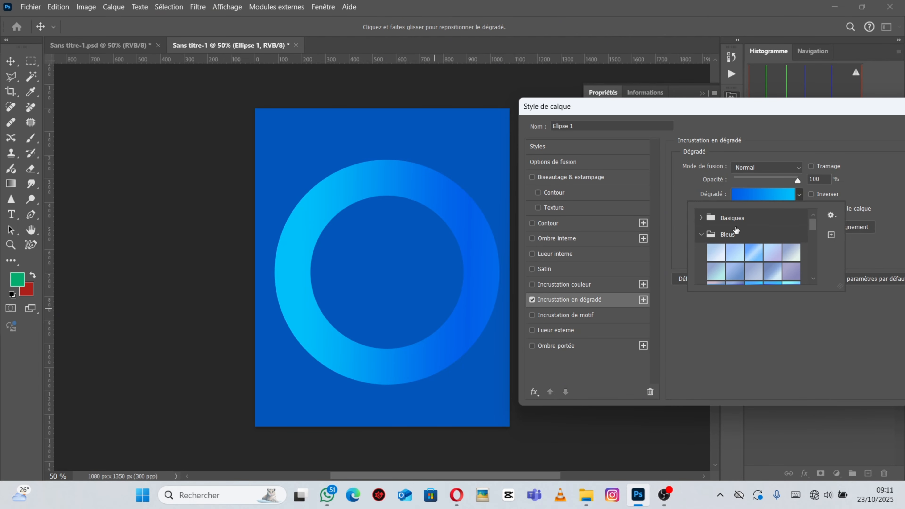
scroll(770, 258, down, 2)
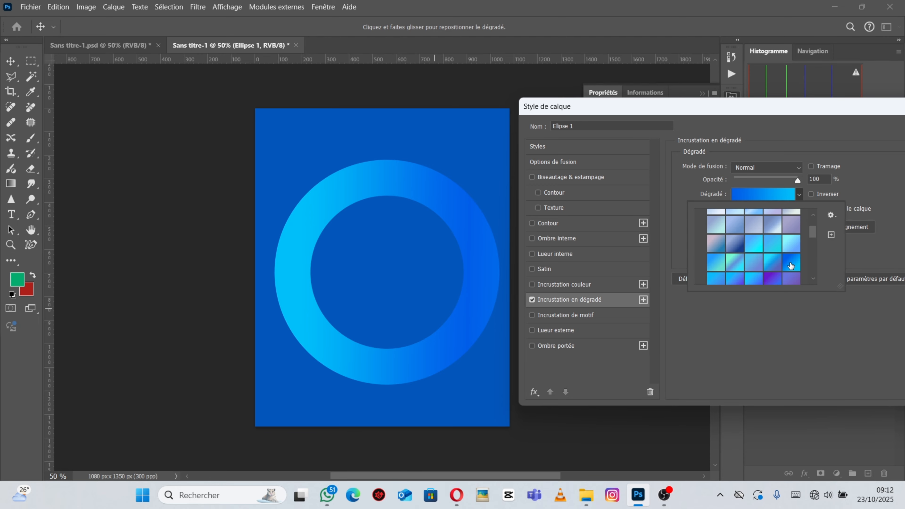
click(791, 264)
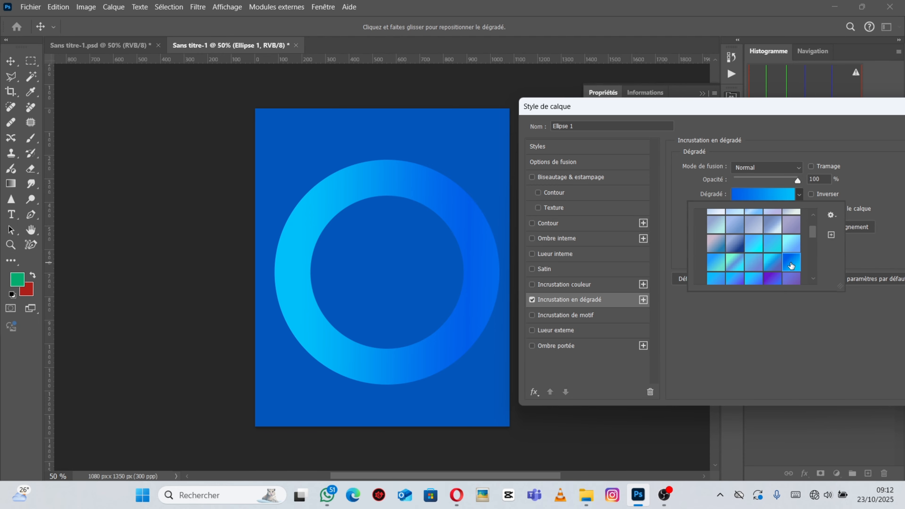
click(816, 165)
drag(566, 107, 426, 218)
click(864, 221)
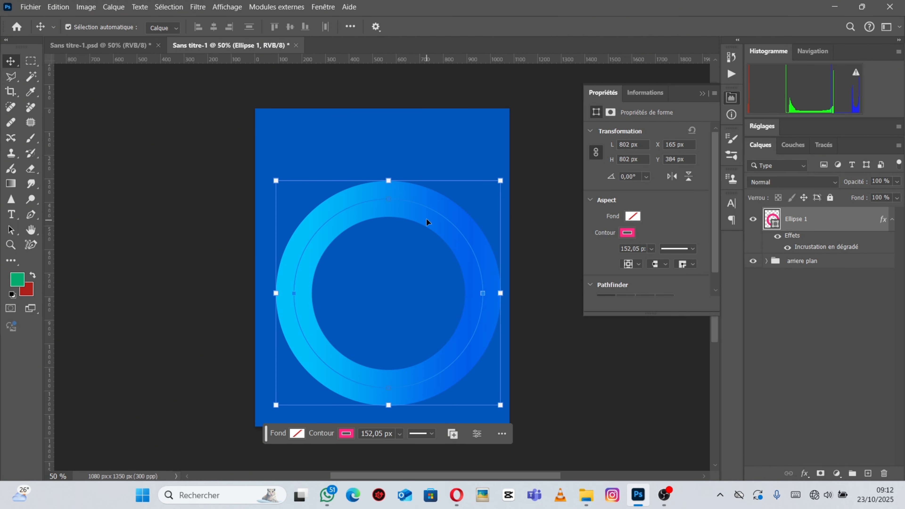
After checking the reference poster, widen the ring's stroke to about 231 px and move the ring down to about X 139 px, Y 506 px
click(99, 45)
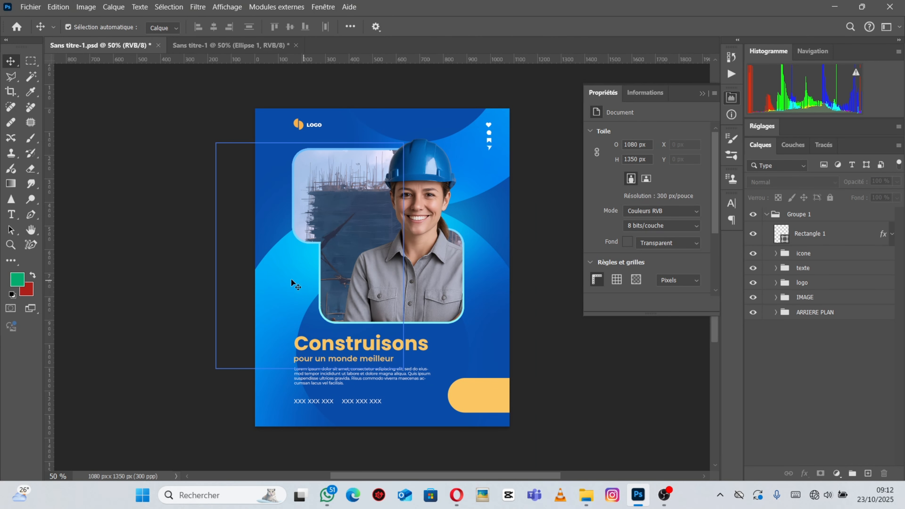
click(221, 45)
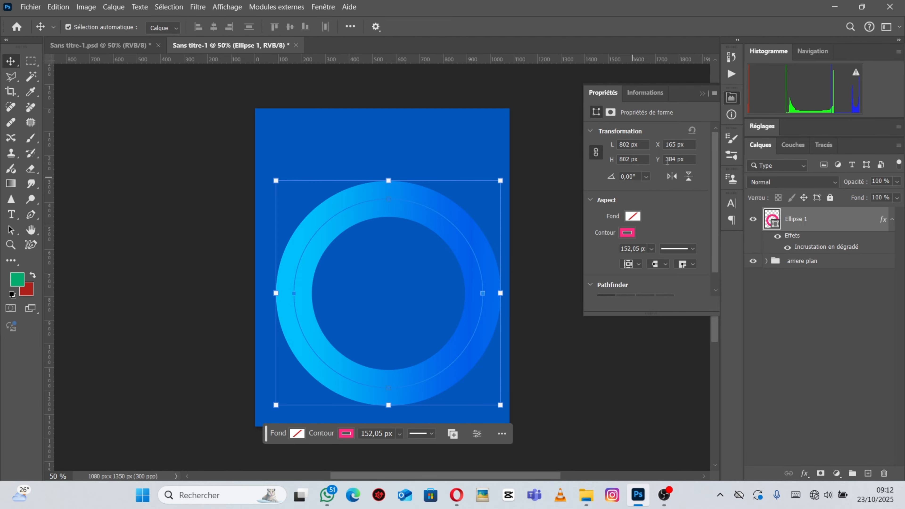
click(732, 99)
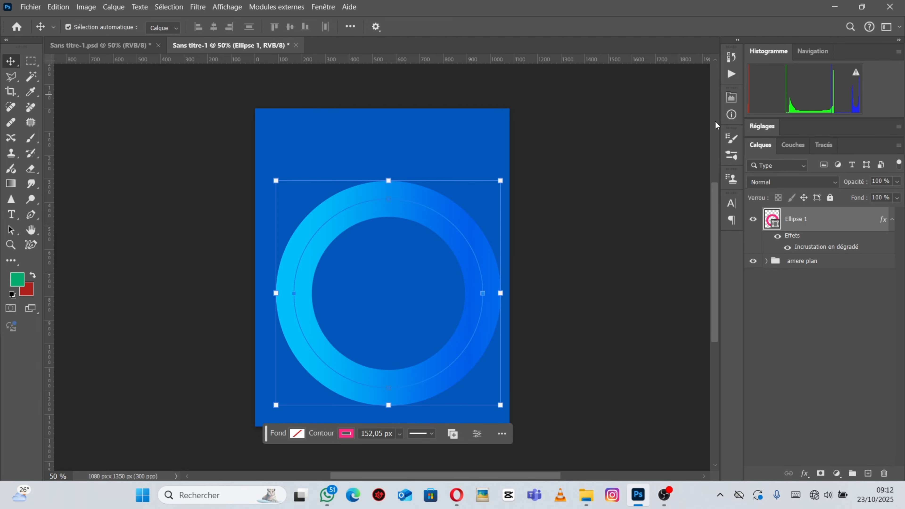
click(732, 98)
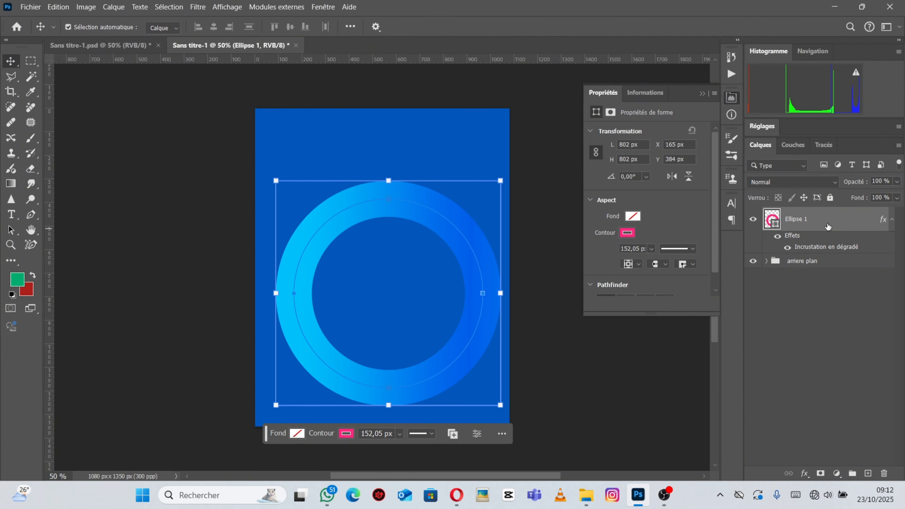
click(651, 249)
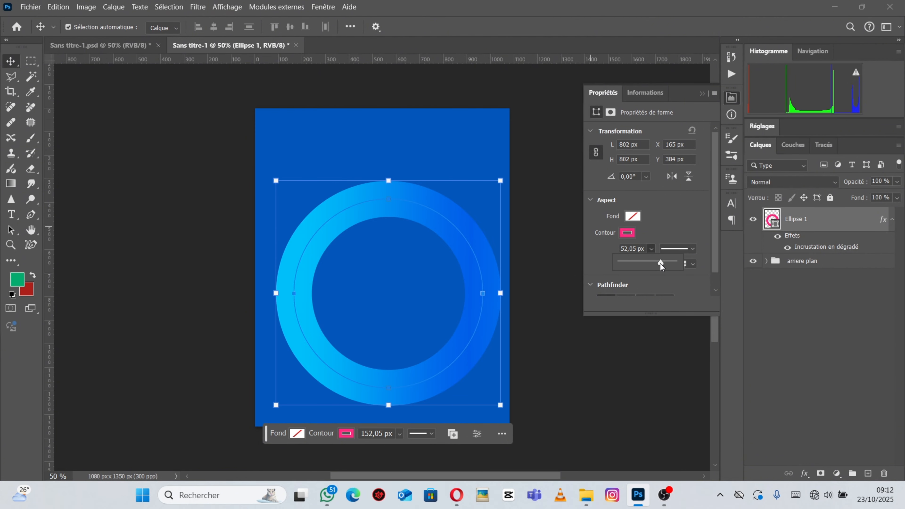
drag(660, 263, 661, 266)
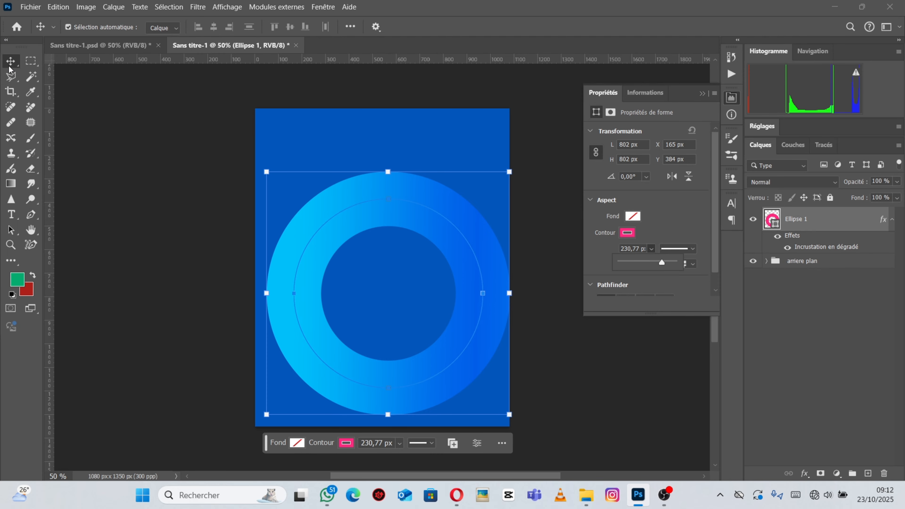
drag(451, 236, 446, 264)
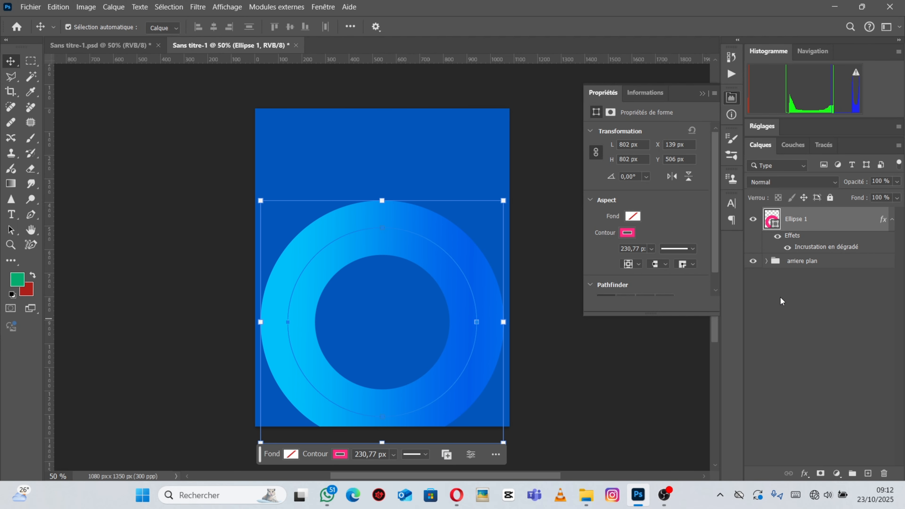
Set the angle of the ring's gradient overlay to -89° so the gradient runs vertically
double_click(814, 249)
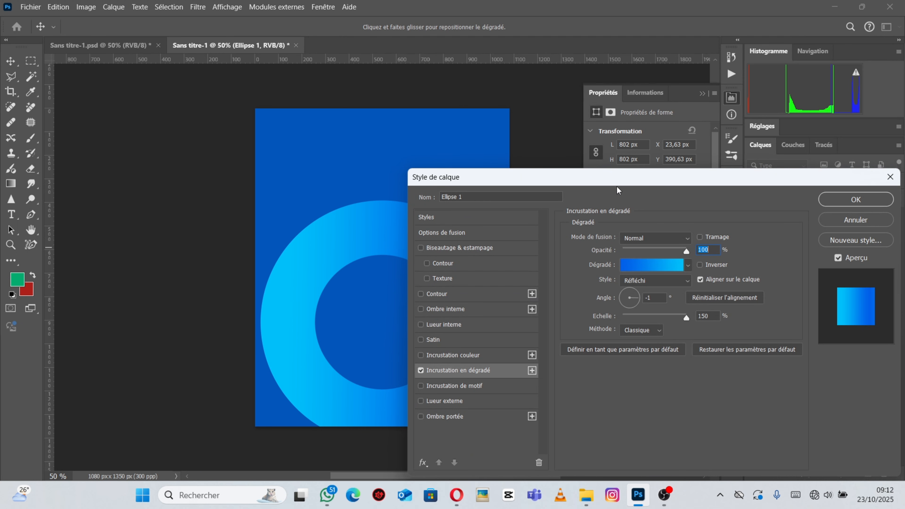
drag(618, 191, 725, 126)
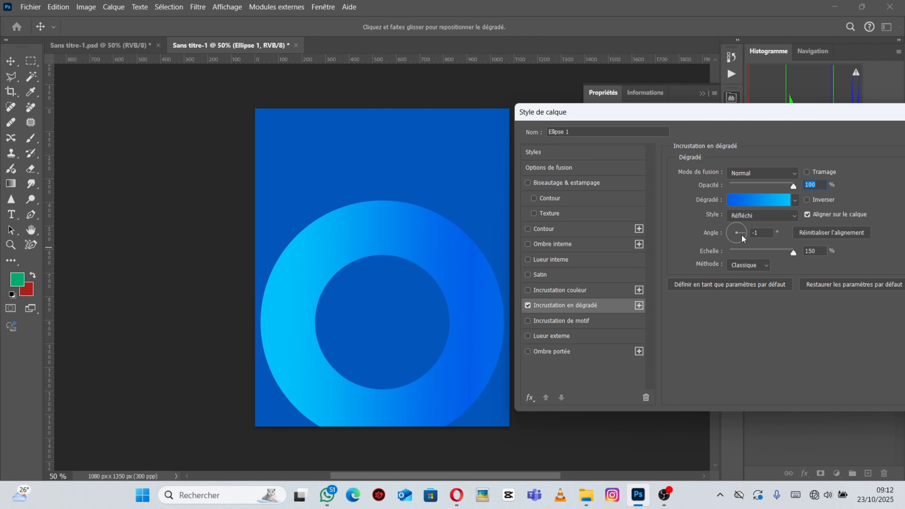
drag(743, 238, 738, 245)
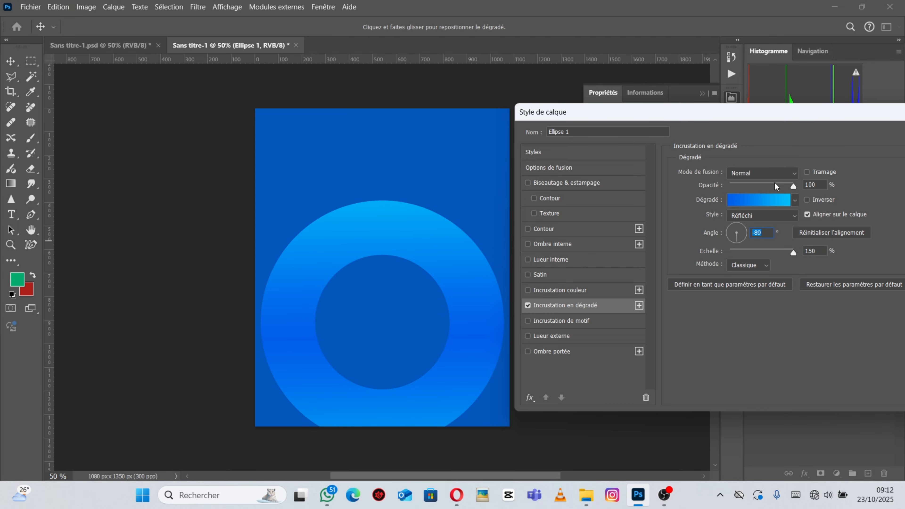
drag(847, 119, 665, 152)
click(797, 170)
Enlarge the ring to about 931 px in diameter and place it partly off the canvas's lower-left corner at about X -25 px, Y 573 px
click(427, 269)
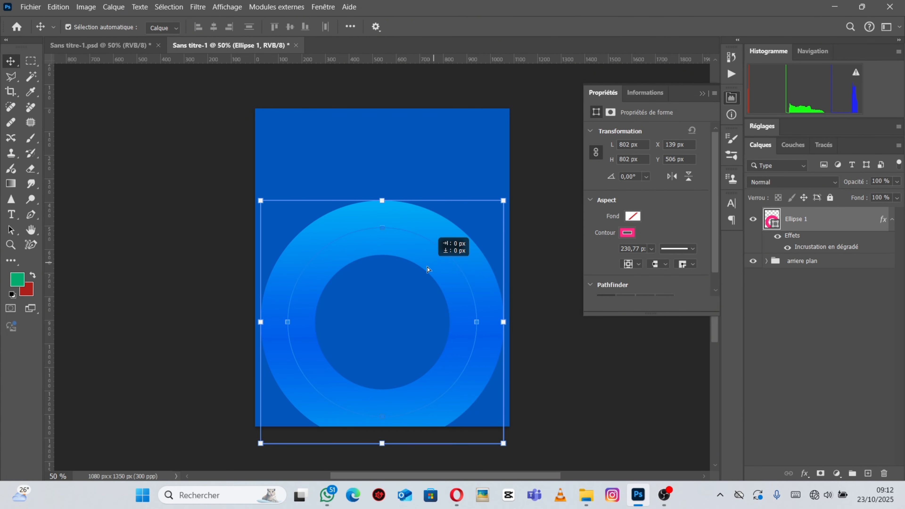
drag(428, 269, 417, 300)
key(ctrl+t)
drag(366, 235, 365, 207)
drag(380, 268, 370, 293)
drag(360, 237, 361, 223)
drag(389, 265, 394, 254)
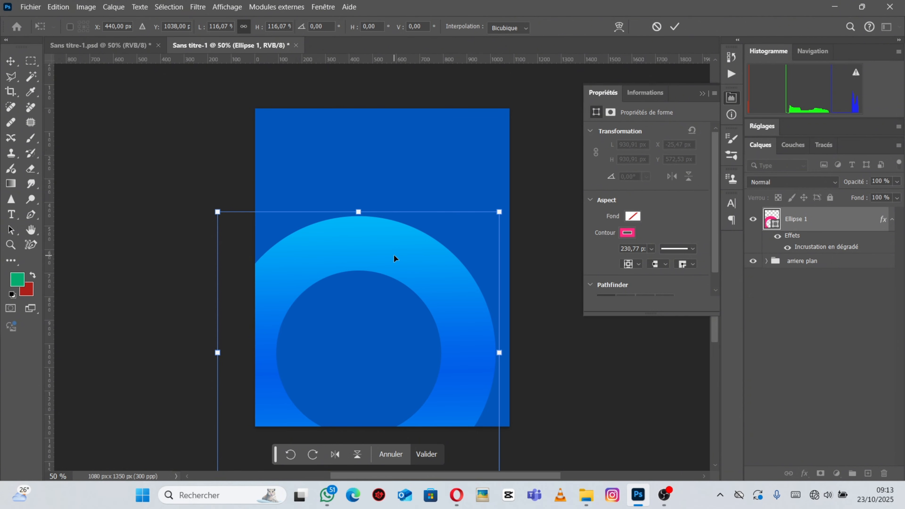
key(Return)
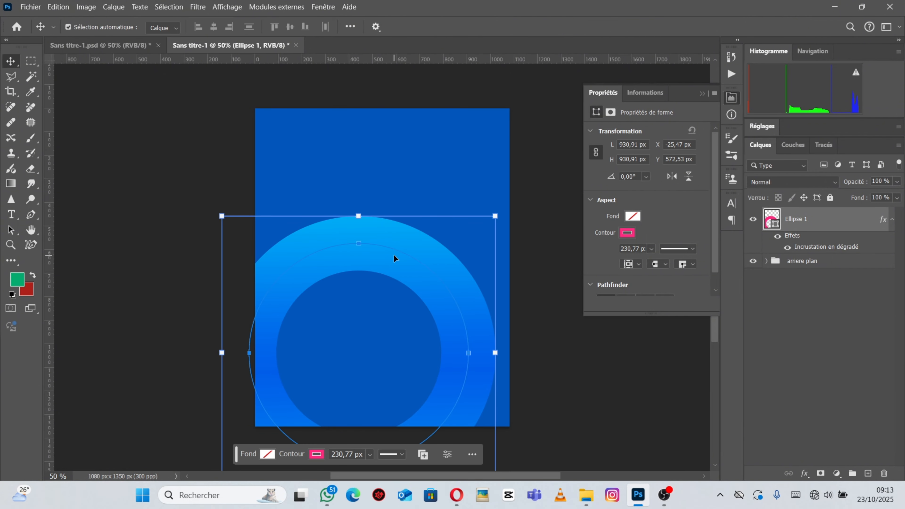
Duplicate the ring layer and move the copy over the canvas's upper-right corner, to about X 440 px, Y -539 px
key(ctrl+j)
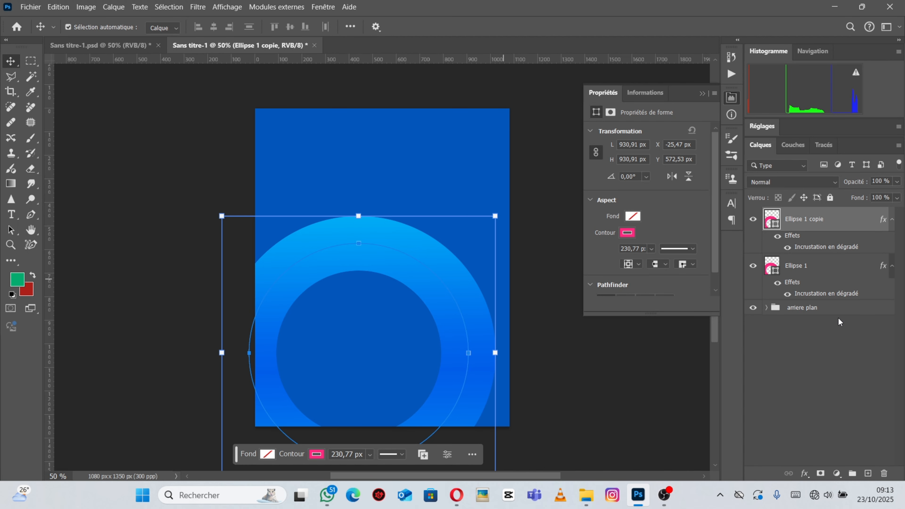
drag(381, 260, 430, 116)
drag(381, 244, 390, 200)
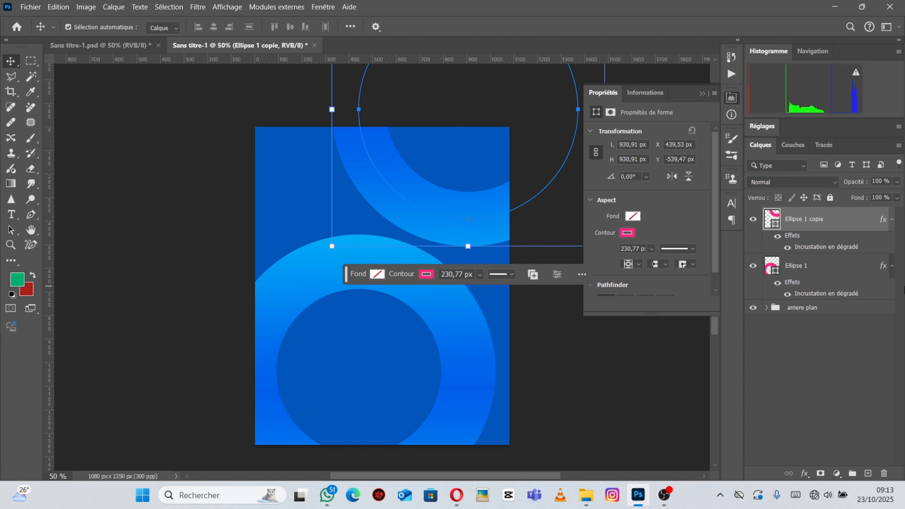
Set the gradient overlay angle of the upper-right ring copy to -169°
double_click(819, 248)
drag(395, 143, 646, 74)
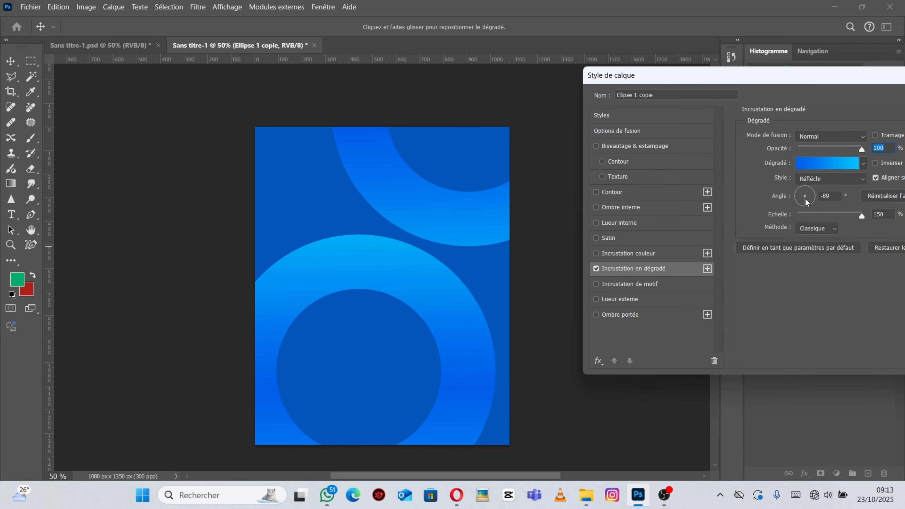
click(803, 205)
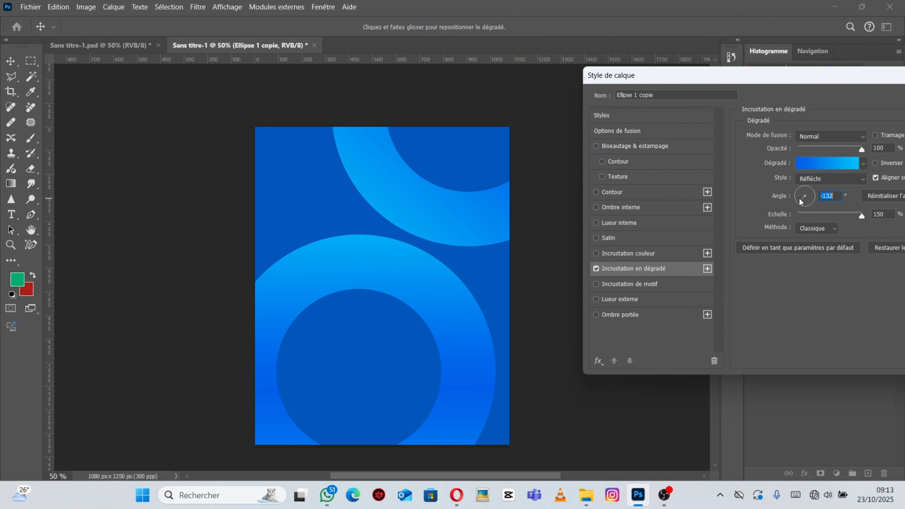
click(799, 201)
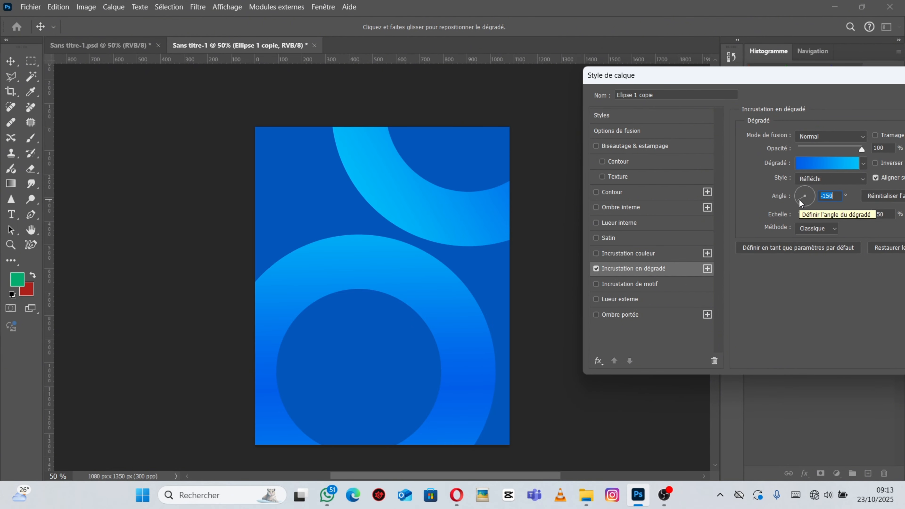
click(797, 197)
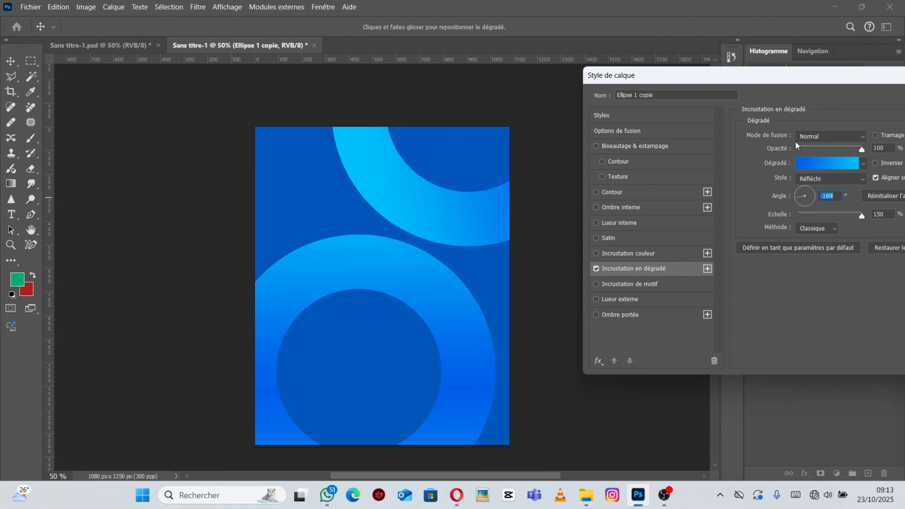
drag(852, 72, 553, 147)
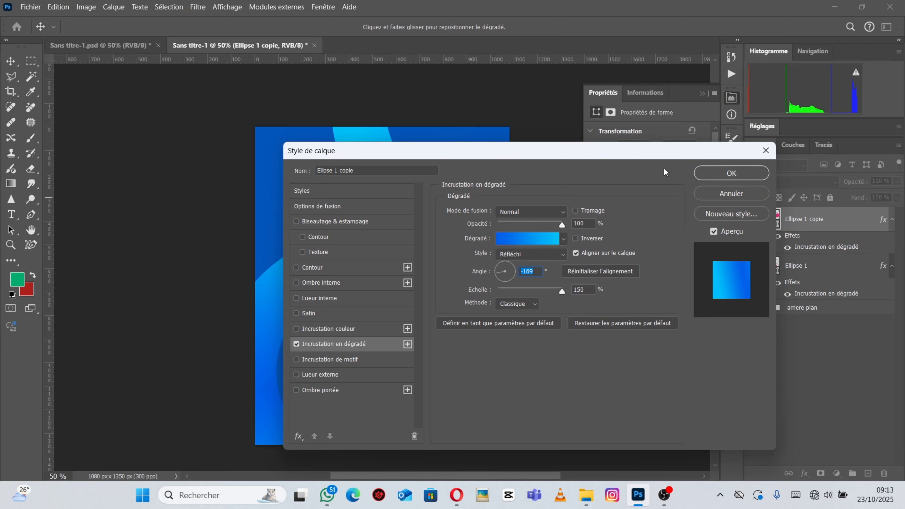
click(730, 173)
Add a layer mask to the lower ring and fade its lower-right part with a black-to-transparent linear gradient at about 130.5°, 70% scale
click(797, 272)
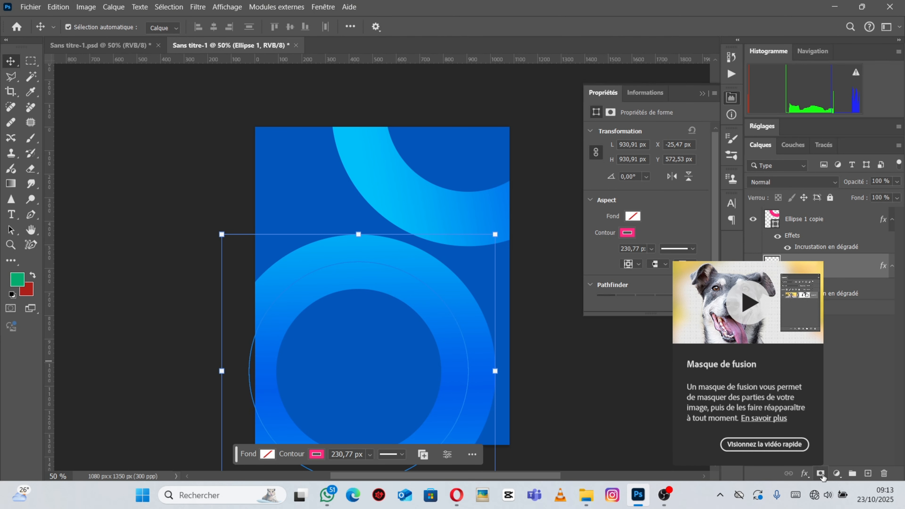
click(821, 474)
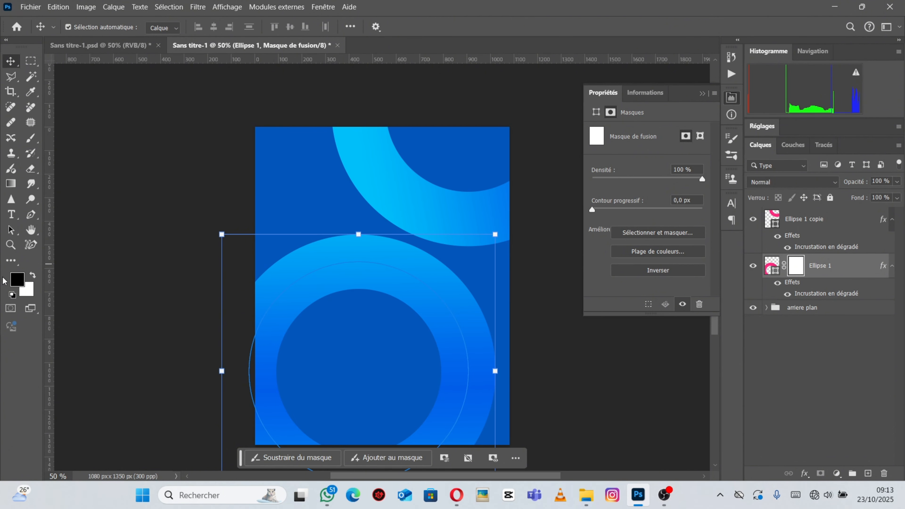
click(11, 185)
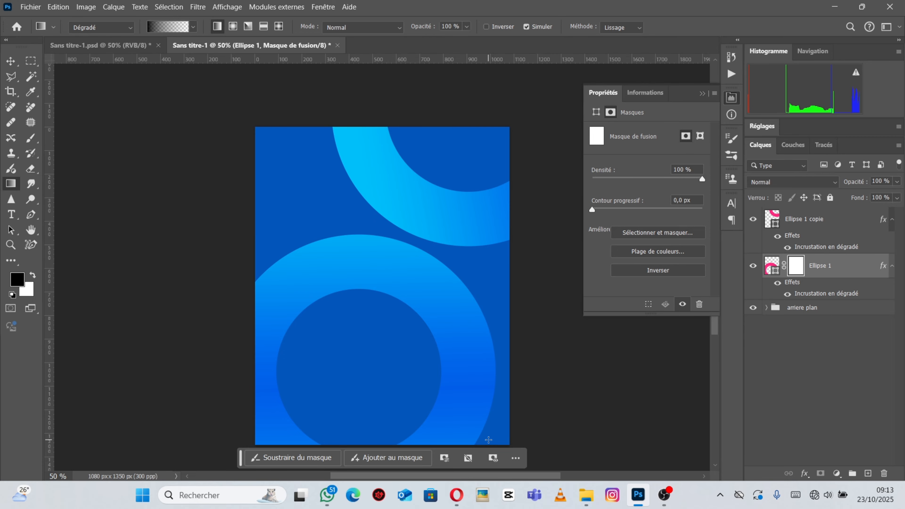
drag(487, 440, 312, 306)
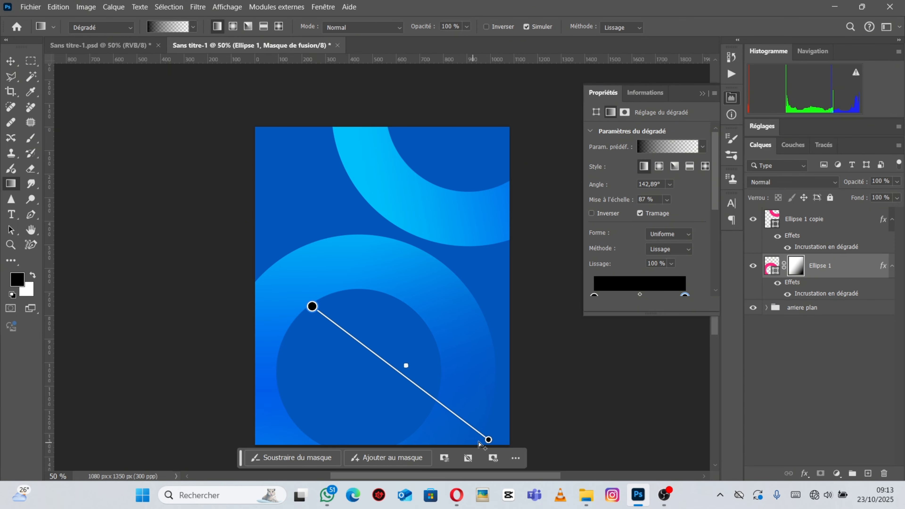
drag(484, 441, 427, 442)
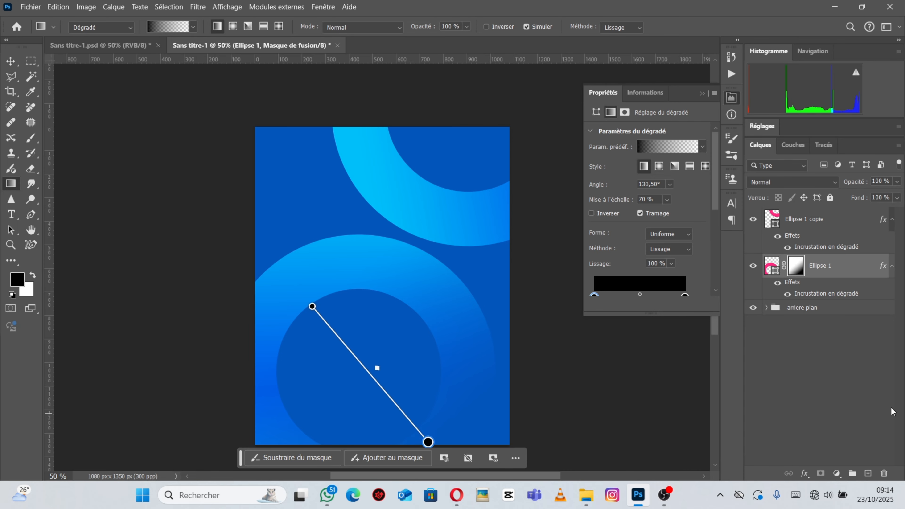
Add a layer mask to the upper-right ring copy and fade its left part with a black-to-transparent linear gradient at about -17°, 80% scale
click(818, 219)
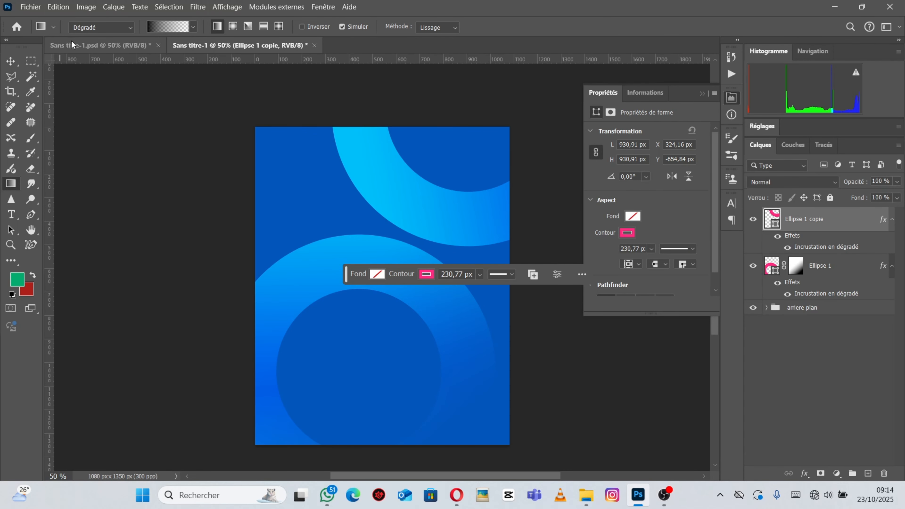
click(89, 46)
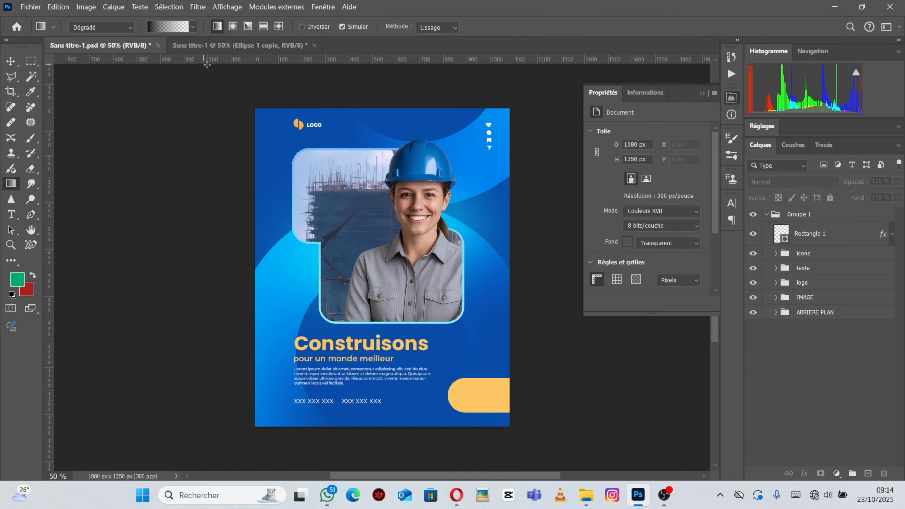
click(228, 45)
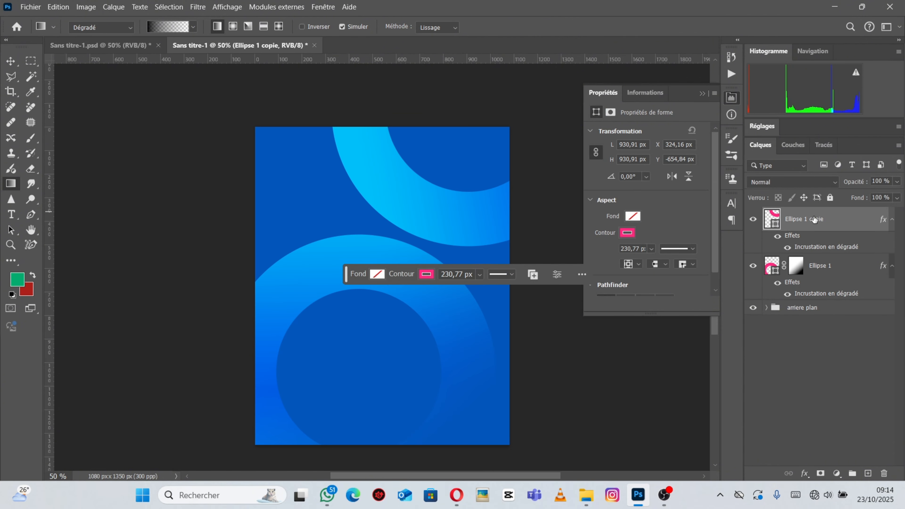
click(820, 474)
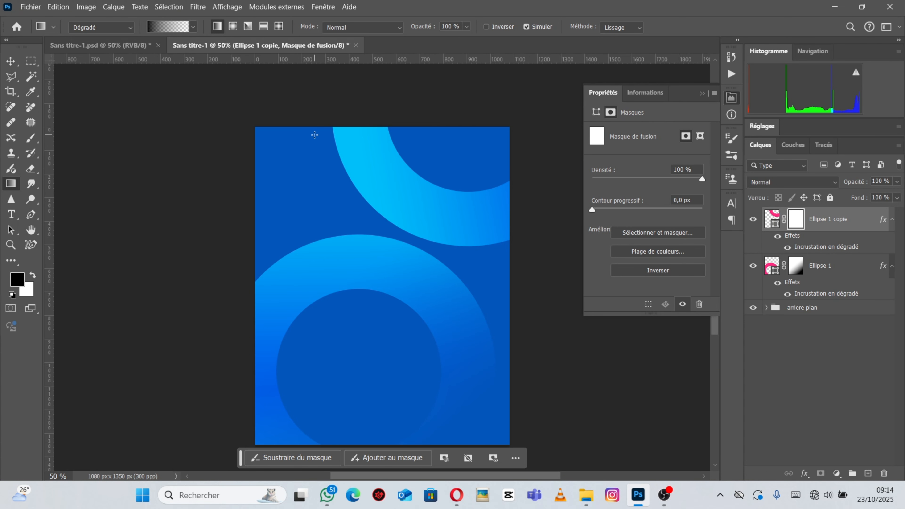
drag(314, 135, 491, 159)
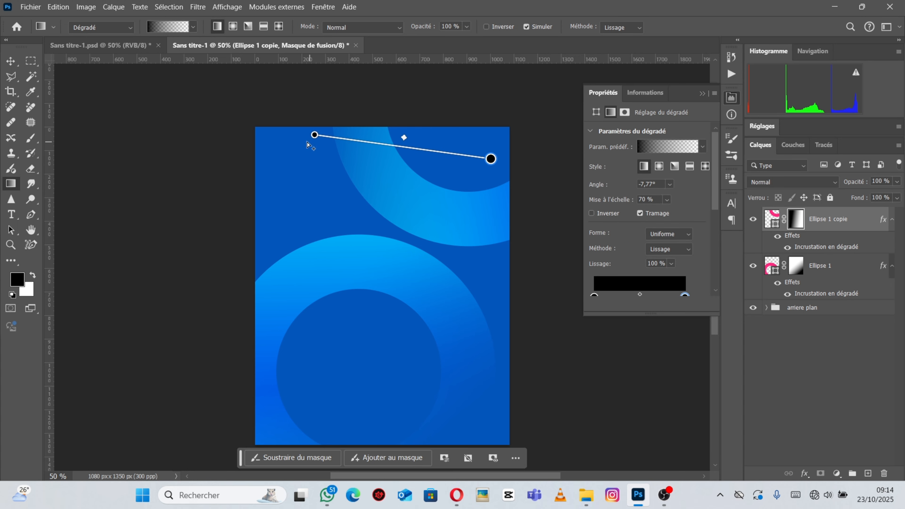
drag(313, 135, 337, 129)
drag(491, 159, 542, 220)
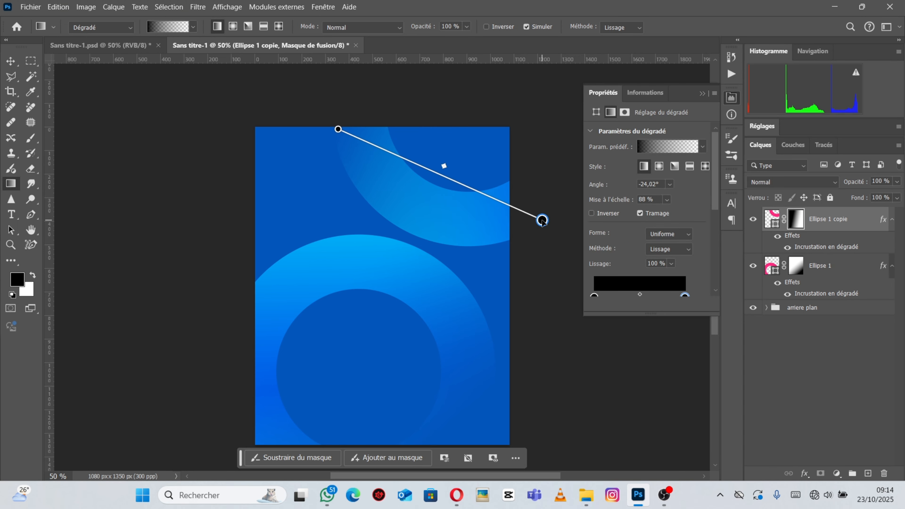
drag(337, 129, 349, 161)
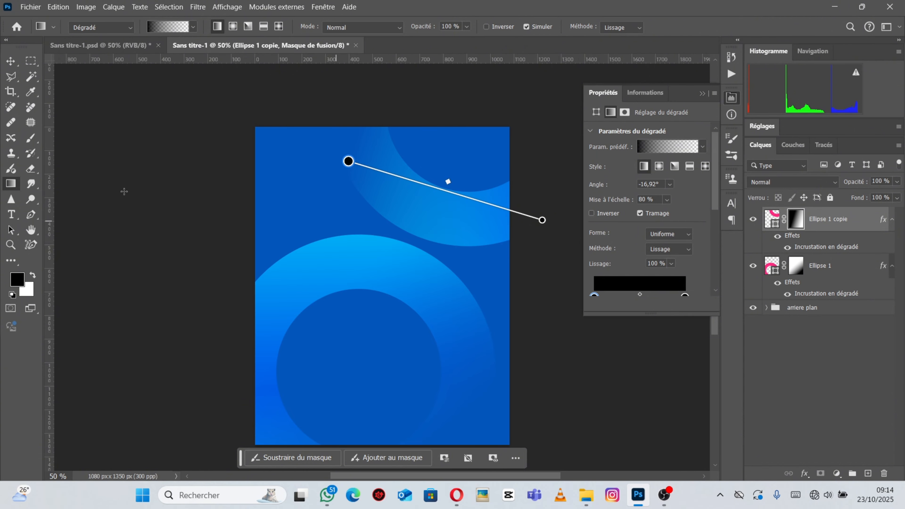
Group the two ring layers above the arriere plan group
click(12, 62)
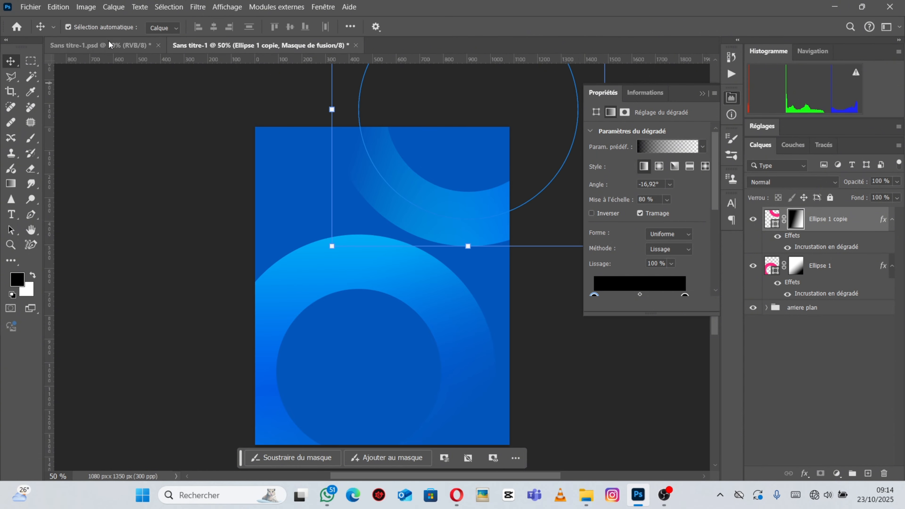
click(99, 45)
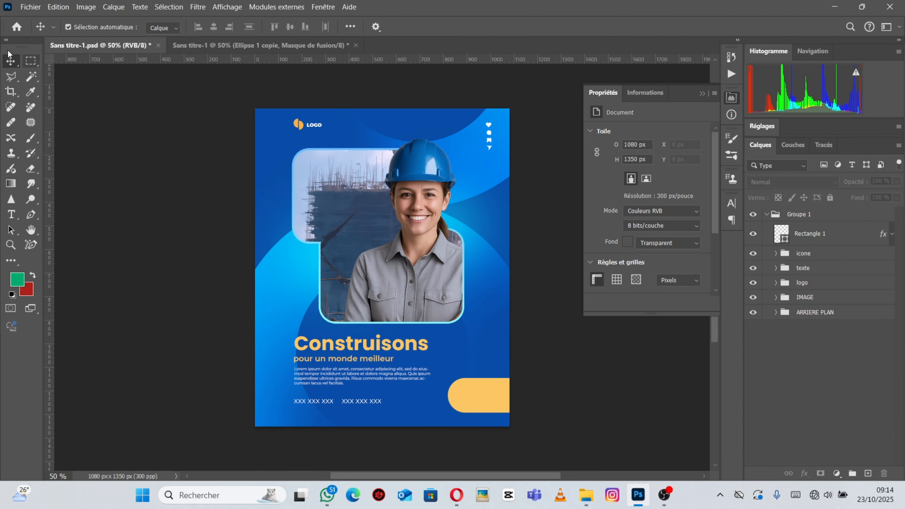
click(249, 47)
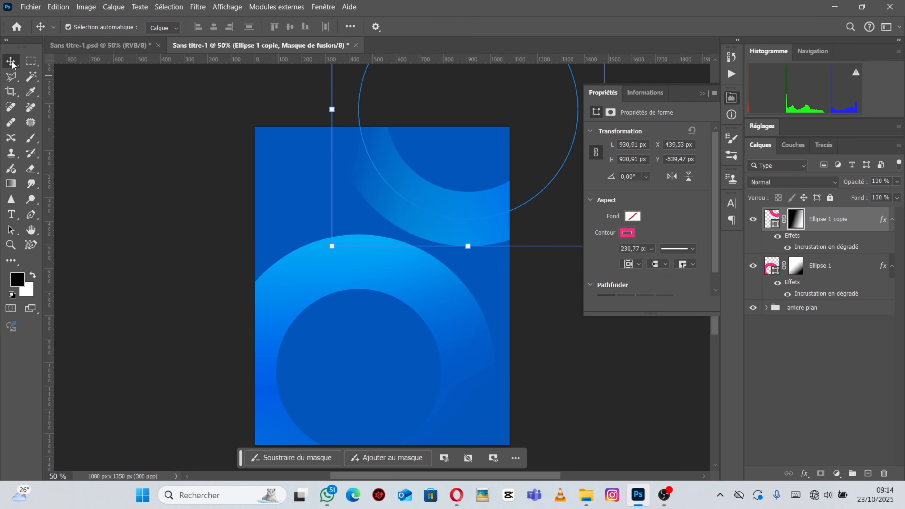
click(771, 219)
ctrl+click(864, 267)
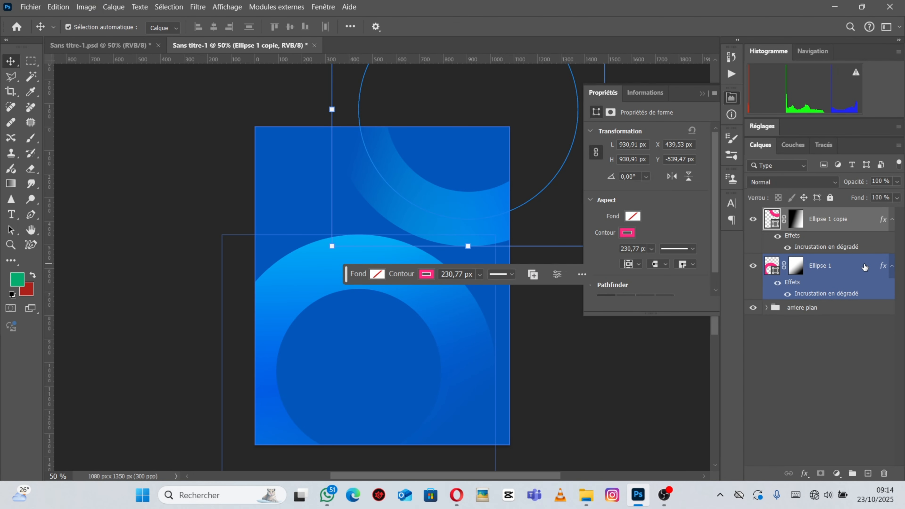
click(815, 307)
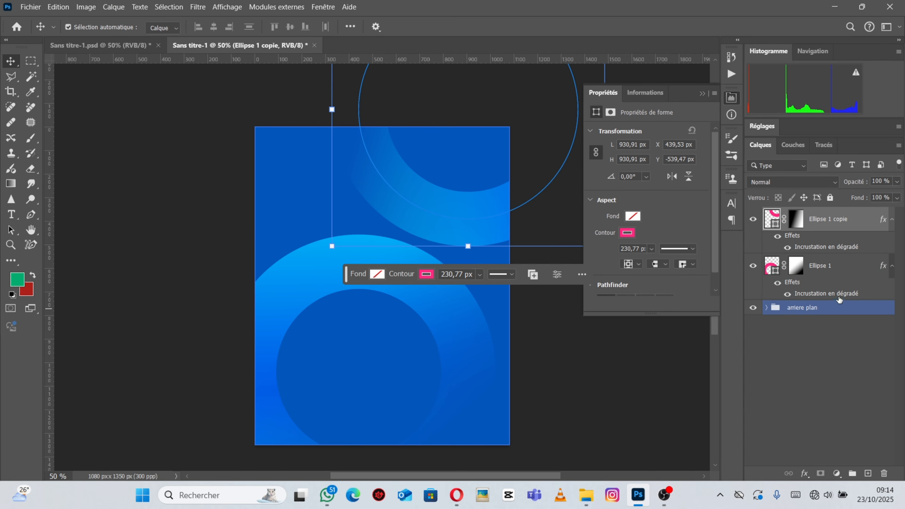
click(835, 271)
click(816, 307)
click(835, 273)
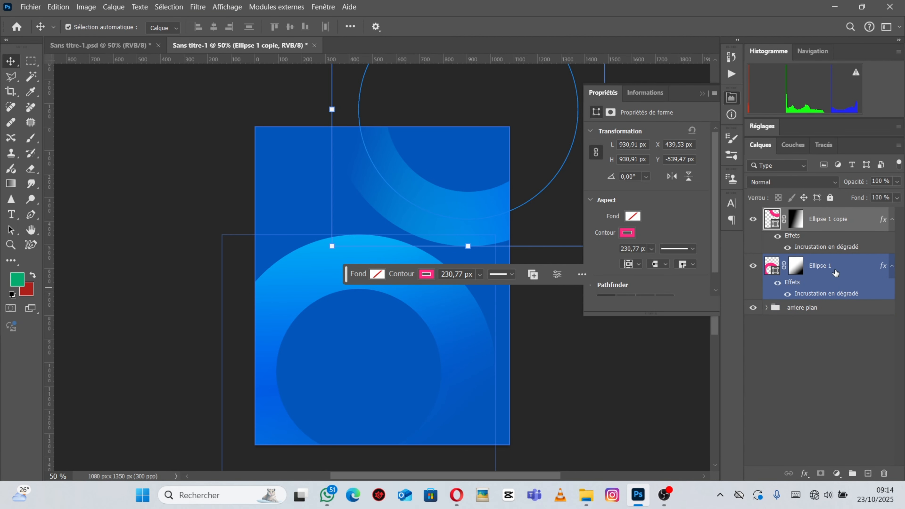
ctrl+click(836, 272)
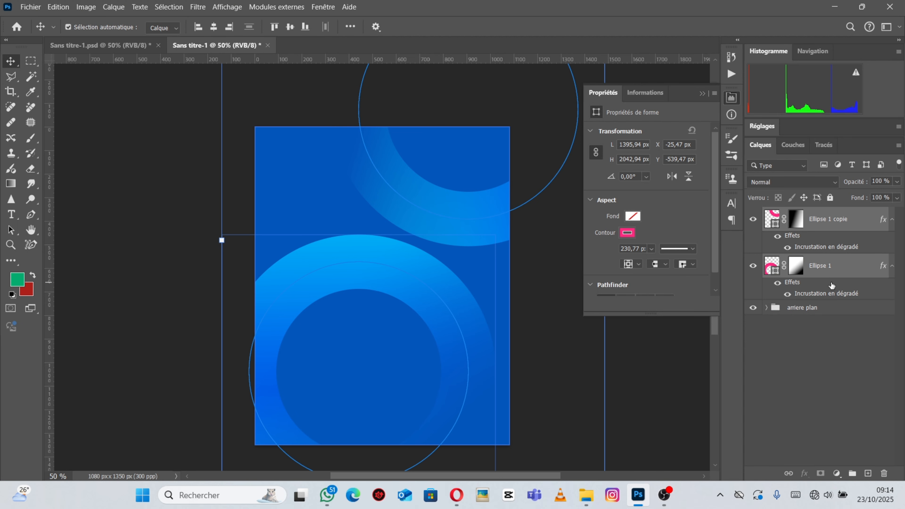
key(ctrl+z)
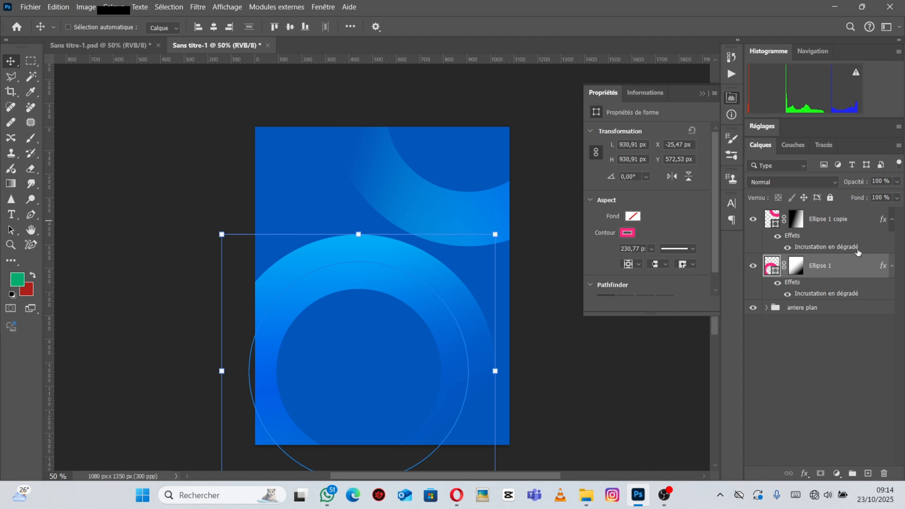
ctrl+click(851, 218)
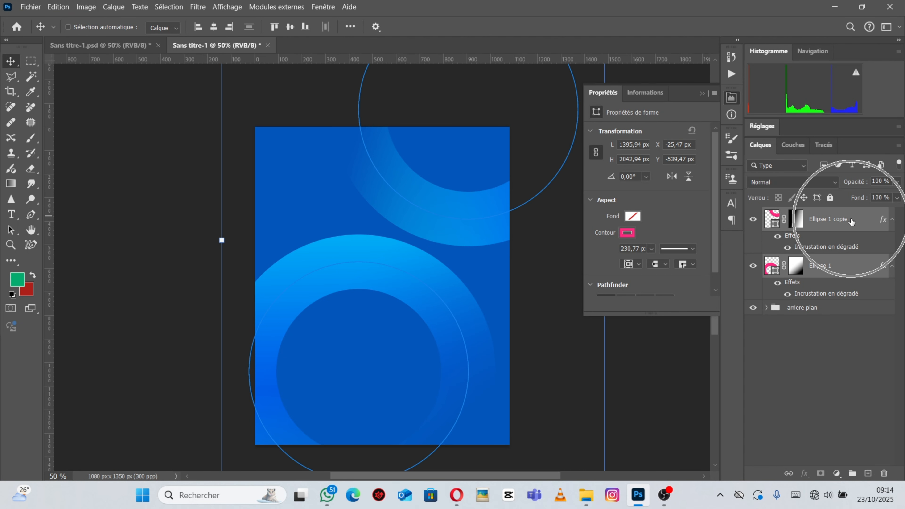
key(ctrl+g)
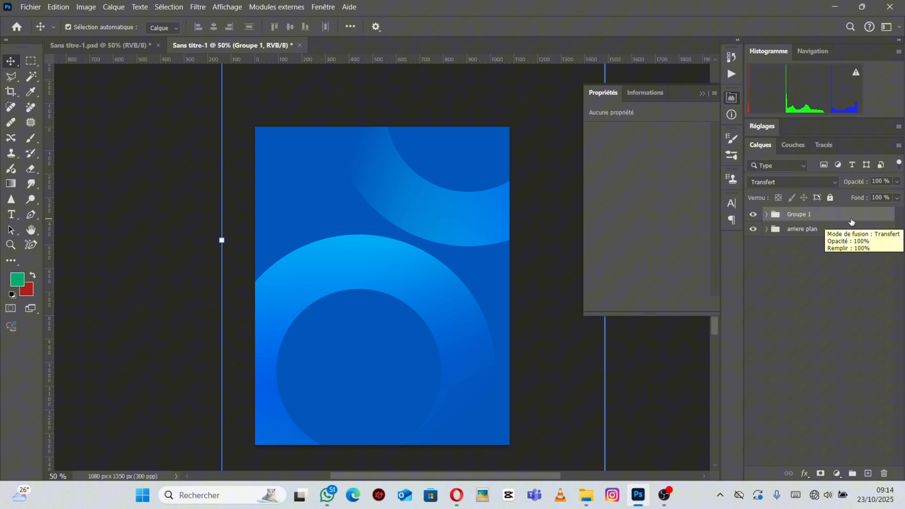
Rename the new ring group as elipse
double_click(804, 214)
key(BackSpace)
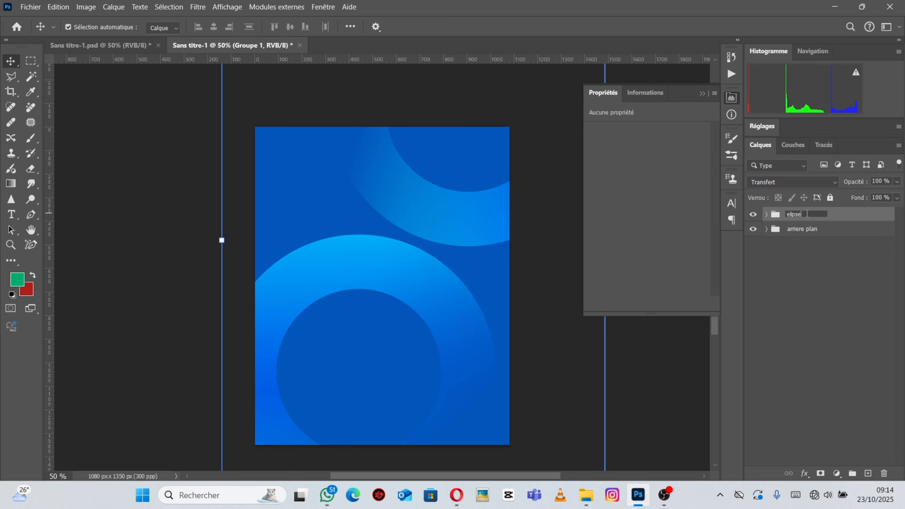
key(Return)
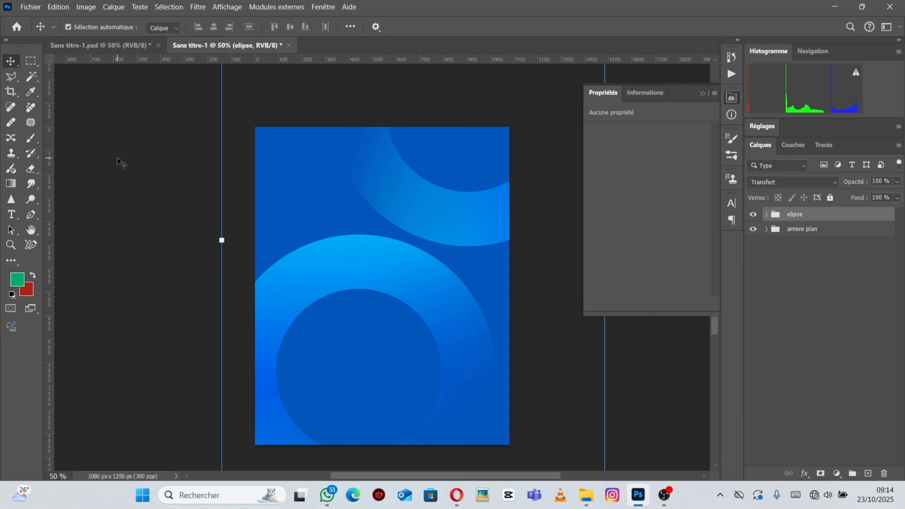
Place vertical guides on the canvas's left and right edges and margin guides about 80 px inside the left and 100 px inside the right
click(88, 47)
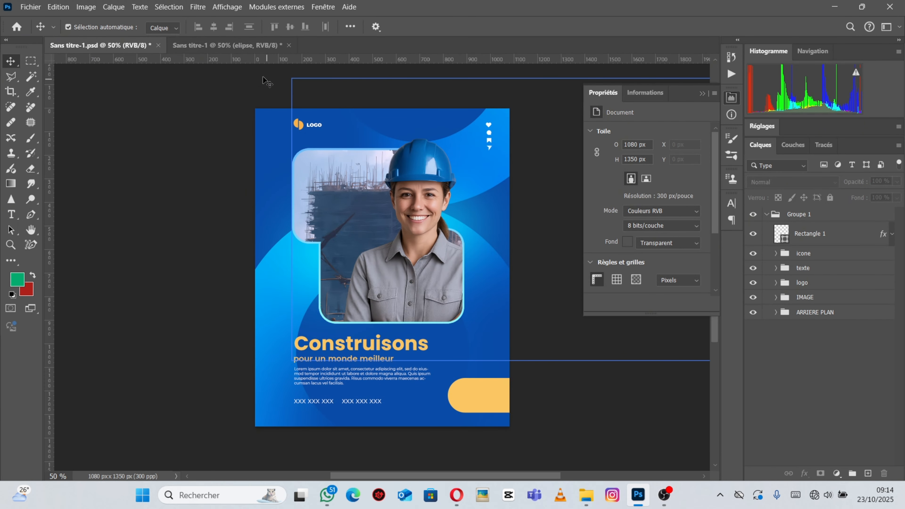
click(229, 46)
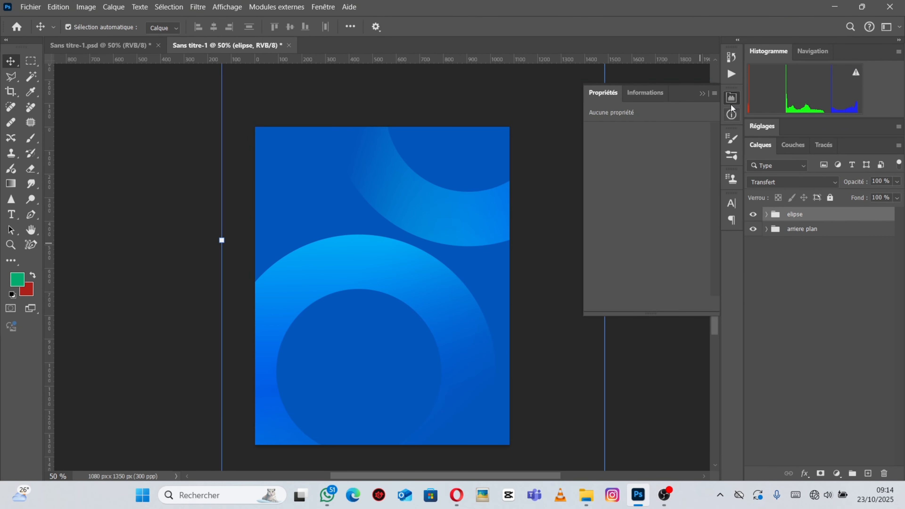
click(702, 93)
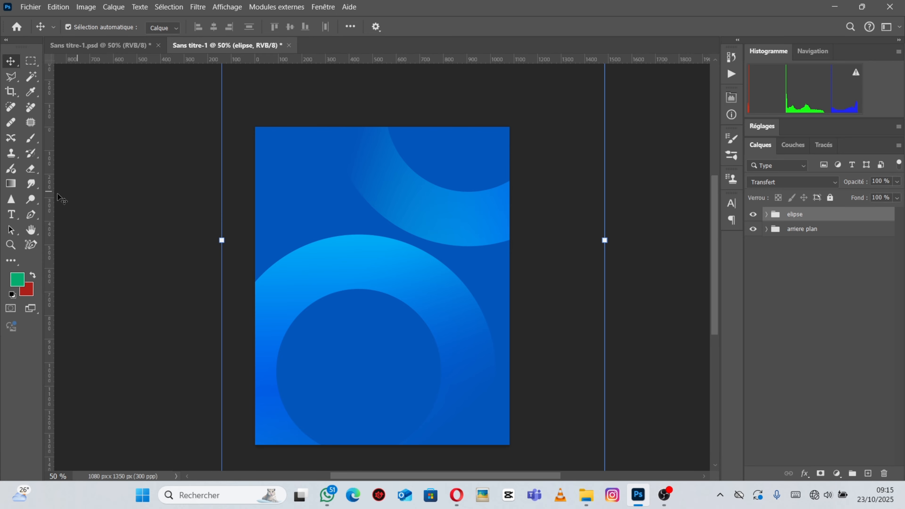
drag(49, 199, 255, 213)
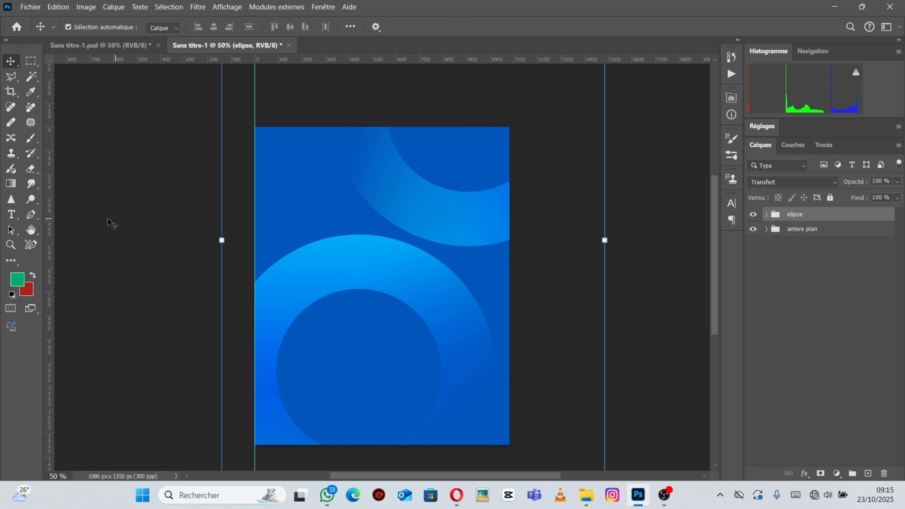
drag(50, 227, 273, 234)
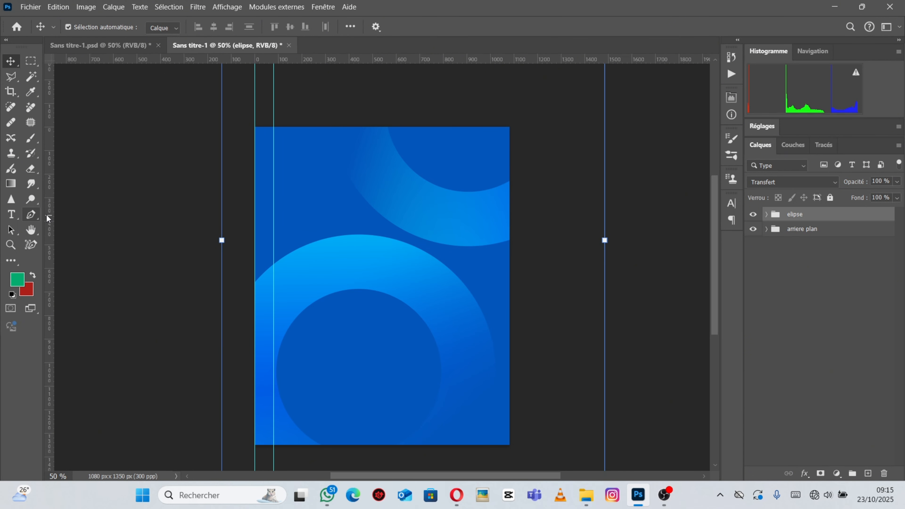
drag(50, 221, 510, 301)
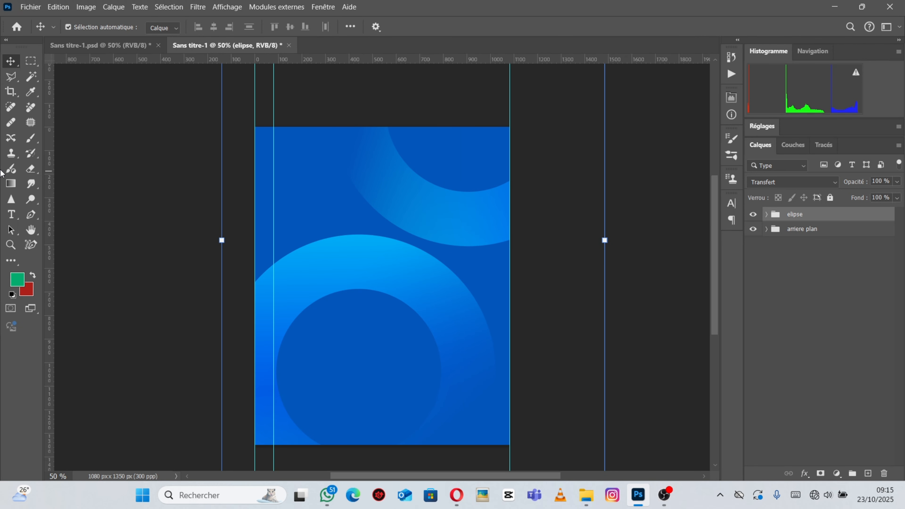
drag(51, 194, 486, 303)
Place horizontal guides on the canvas's top and bottom edges and margin guides about 85 px below the top and 100 px above the bottom
drag(346, 59, 355, 126)
drag(341, 63, 353, 147)
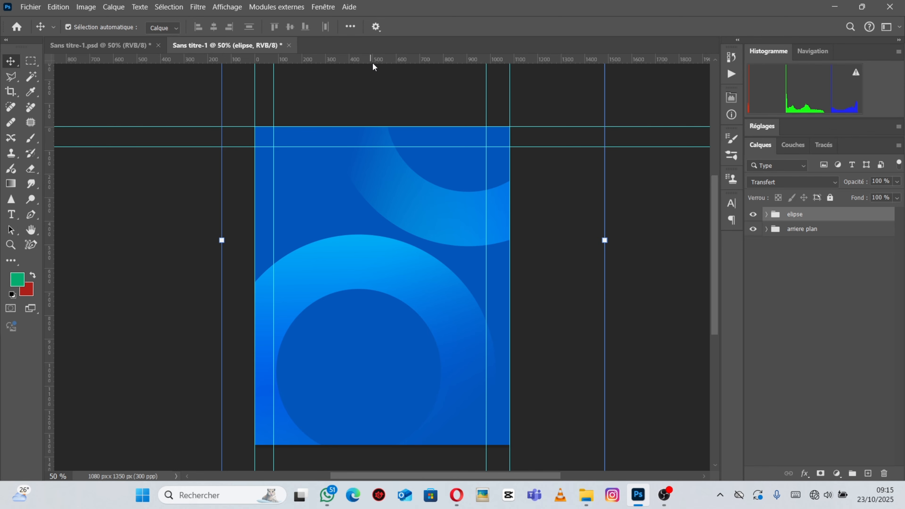
drag(373, 64, 443, 445)
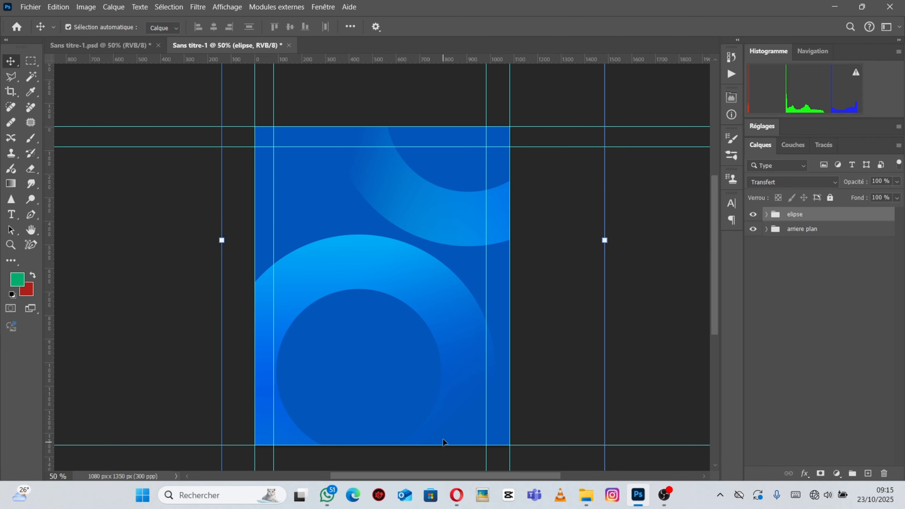
drag(414, 68, 440, 422)
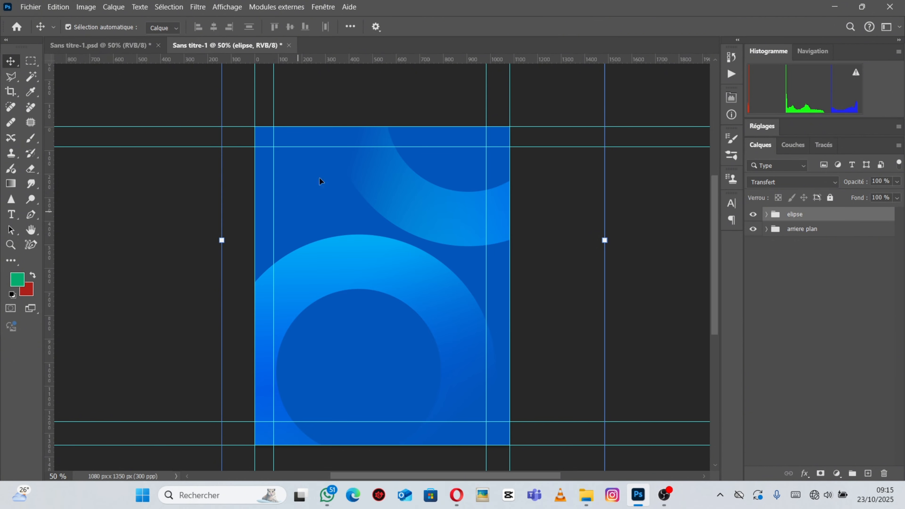
Add inner vertical guides at about X 170 px and 905 px, and shift the right margin guide to about 80 px from the edge
click(65, 47)
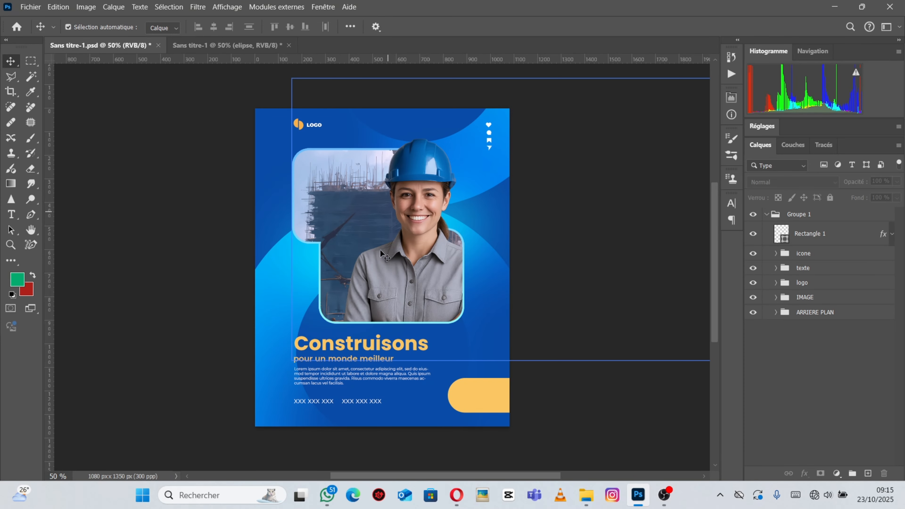
click(220, 46)
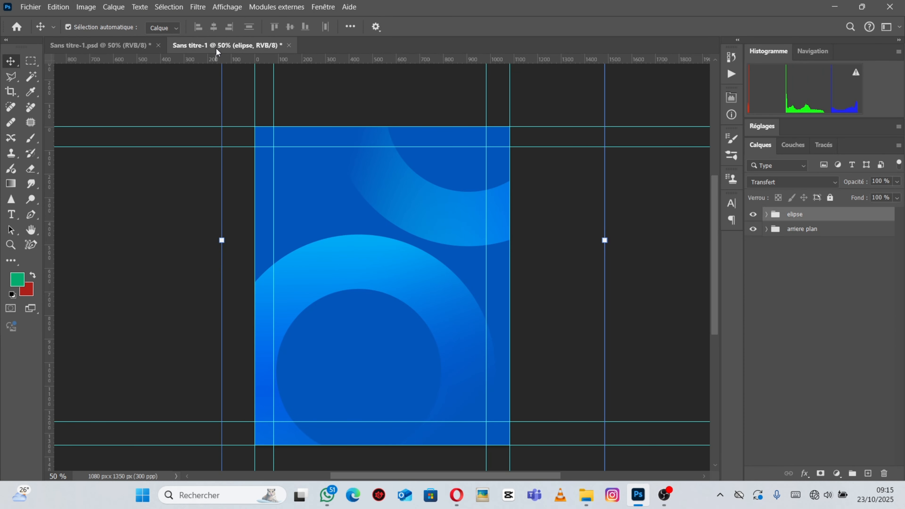
drag(51, 246, 295, 320)
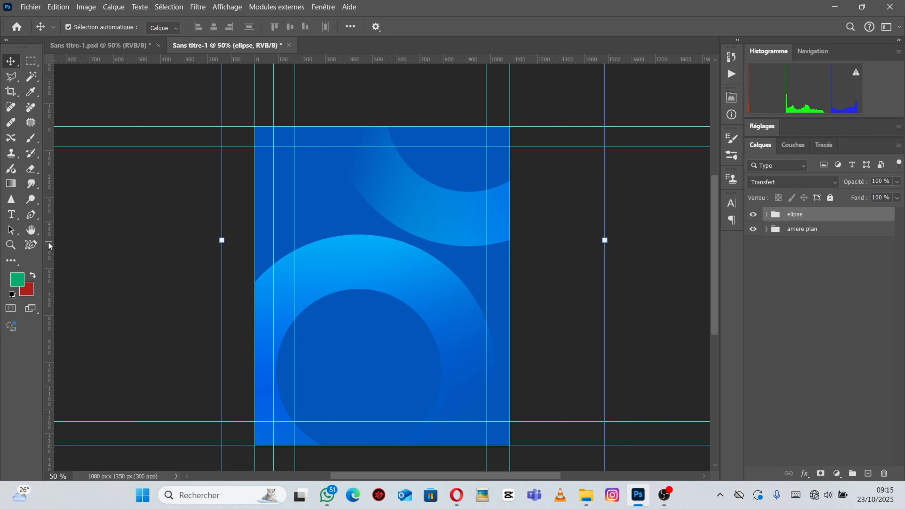
drag(51, 246, 502, 269)
click(552, 256)
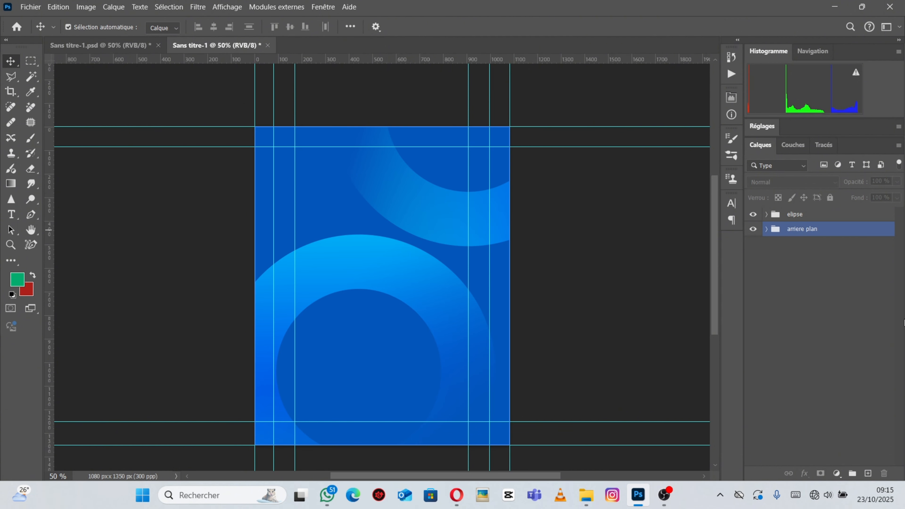
Lock the arriere plan and elipse groups completely
click(816, 228)
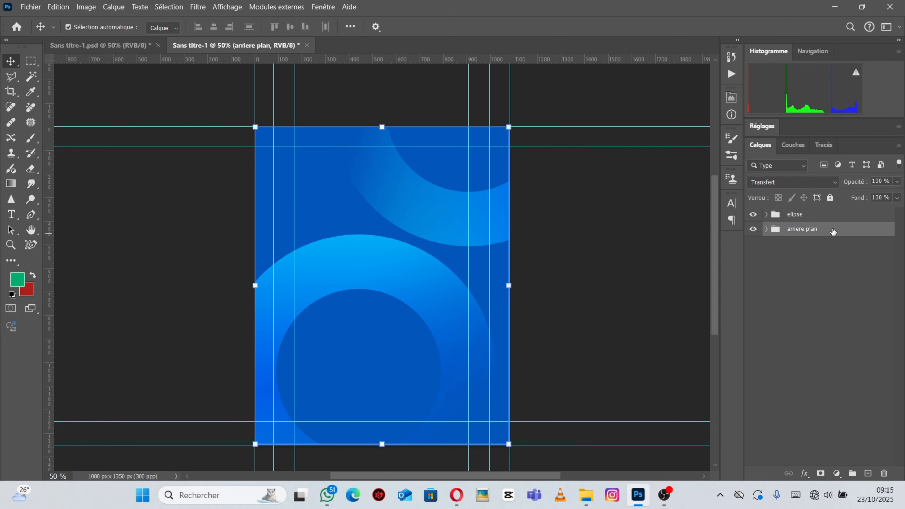
click(831, 198)
click(818, 216)
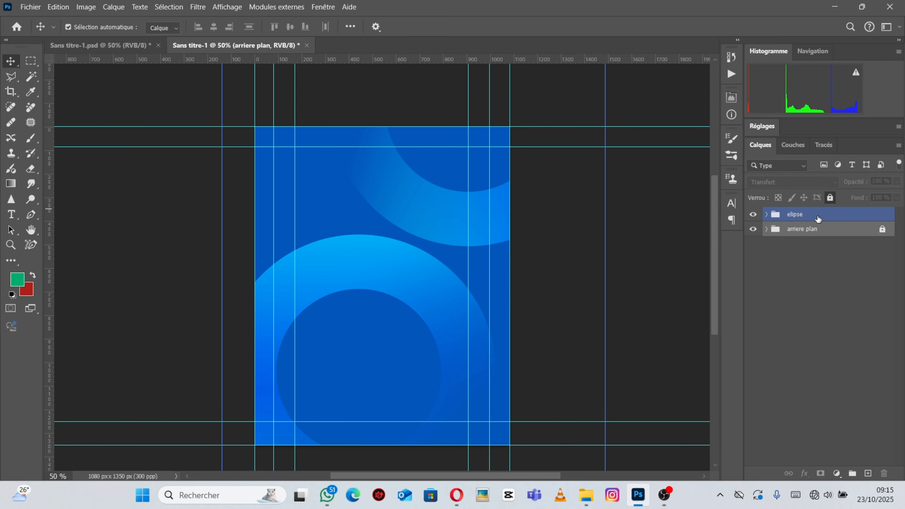
click(830, 197)
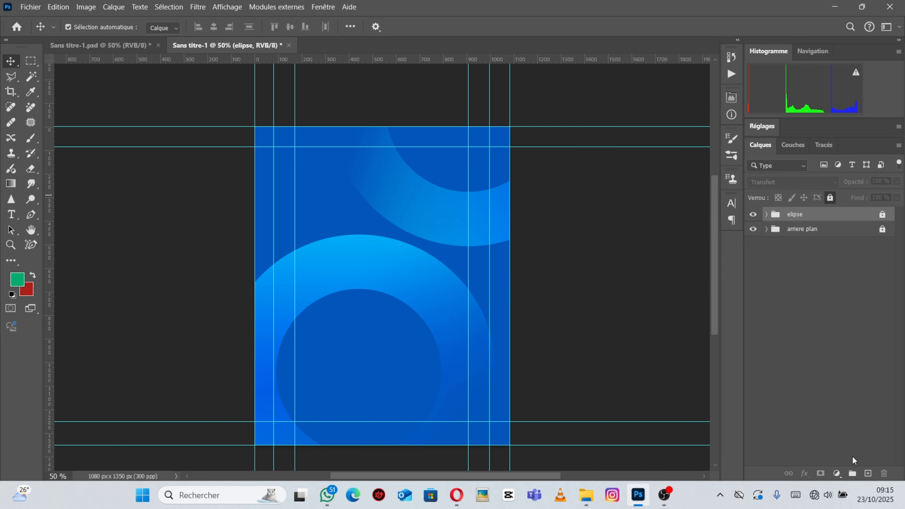
Draw a rectangle about 693 x 333 px in the upper middle of the canvas, between the inner vertical guides
click(14, 263)
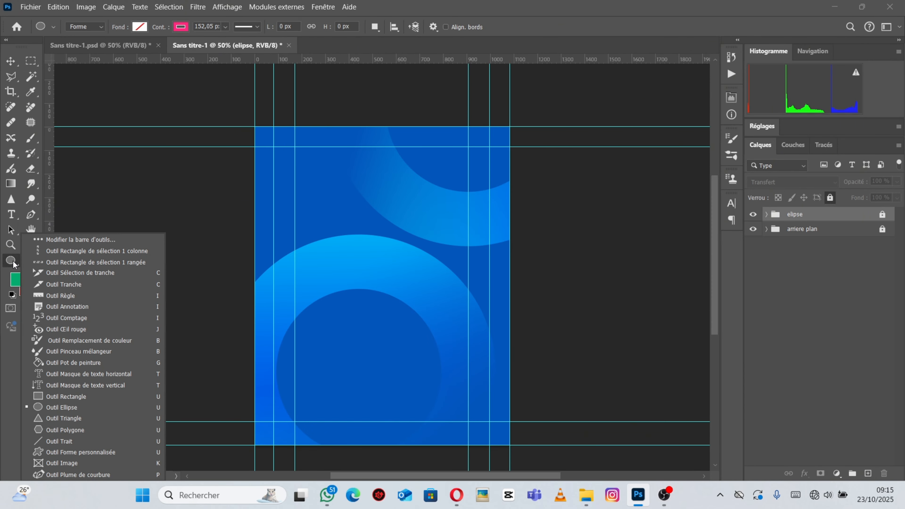
click(69, 397)
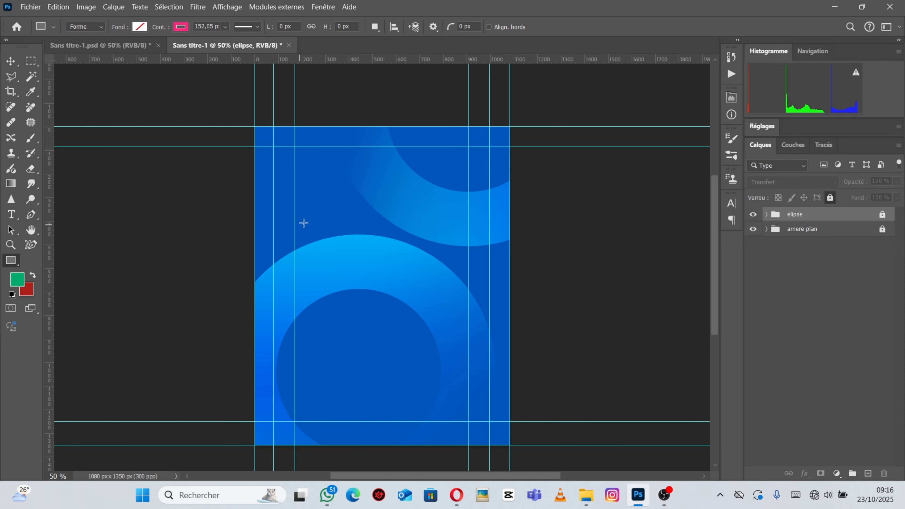
mouse_move(305, 209)
mouse_down()
mouse_move(405, 234)
mouse_move(447, 258)
mouse_move(465, 287)
mouse_up()
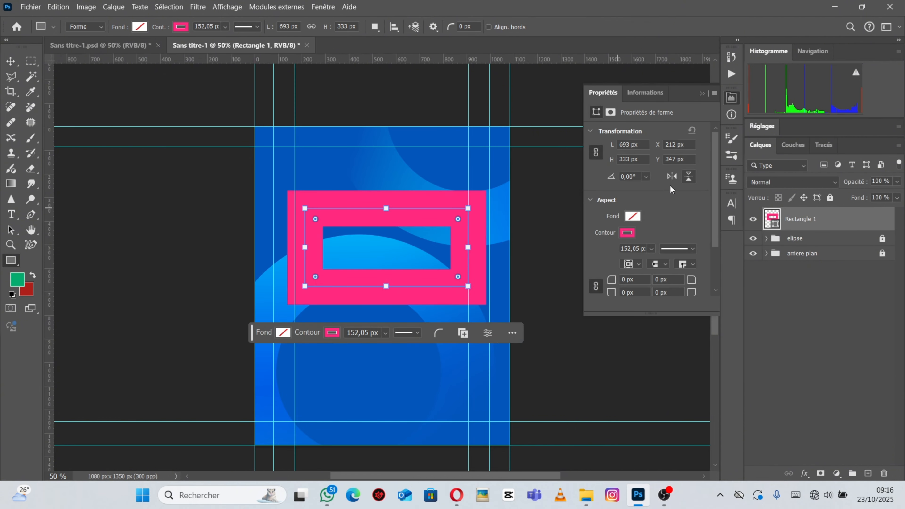
Remove the rectangle's outline and fill it with the recently used blue
click(627, 233)
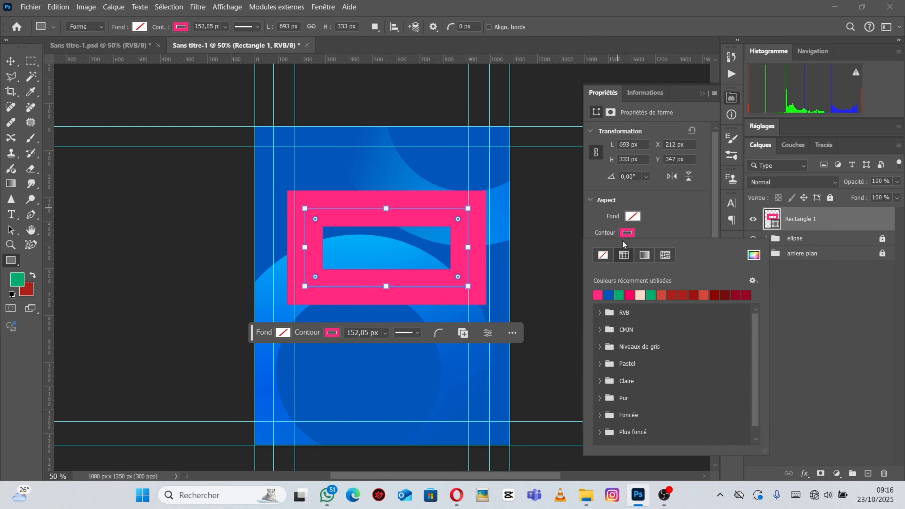
click(603, 254)
click(633, 216)
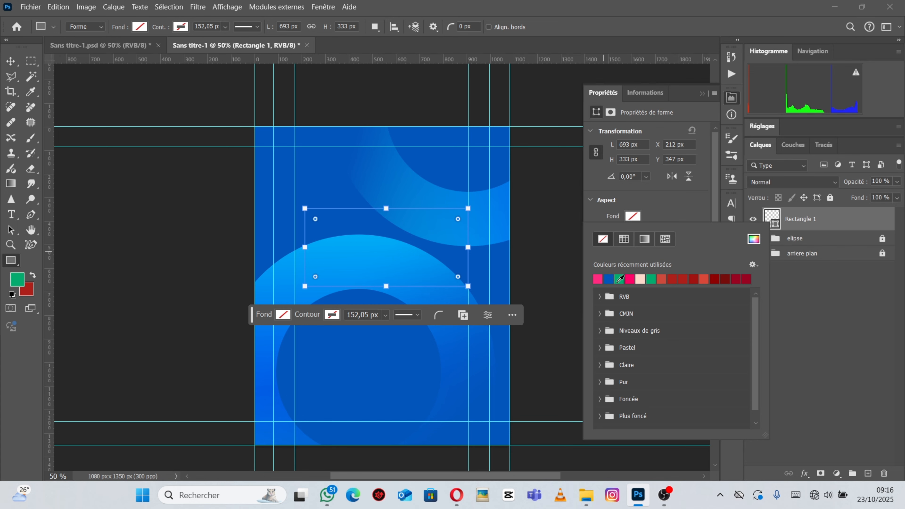
click(612, 279)
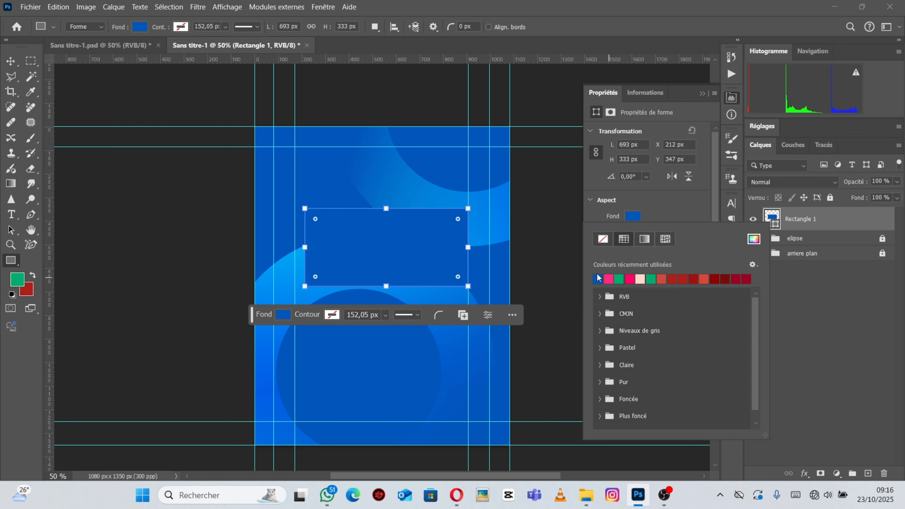
click(648, 218)
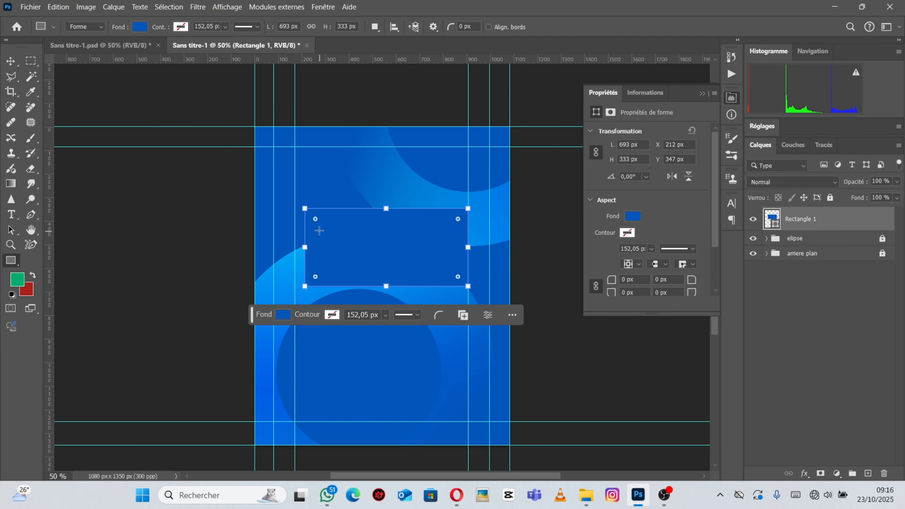
Round the rectangle's corners to about 60 px and change its fill to the recently used green
drag(316, 219, 319, 223)
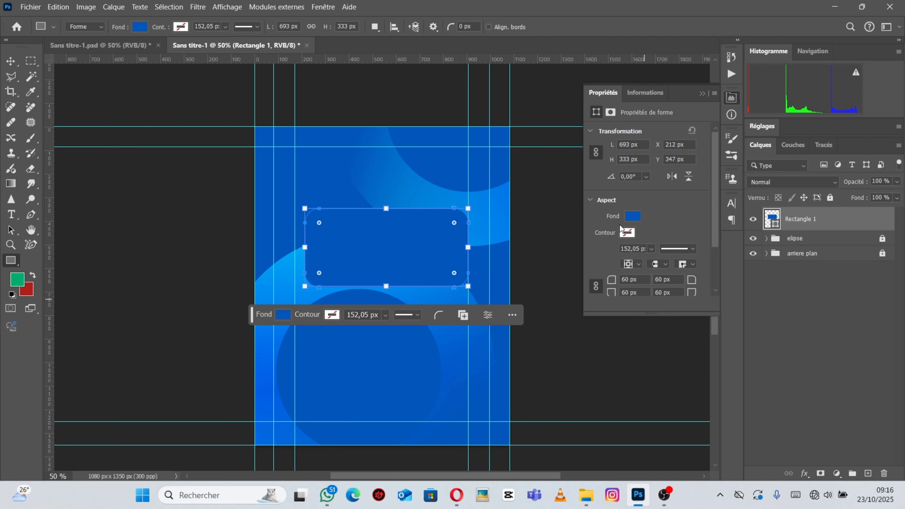
click(633, 216)
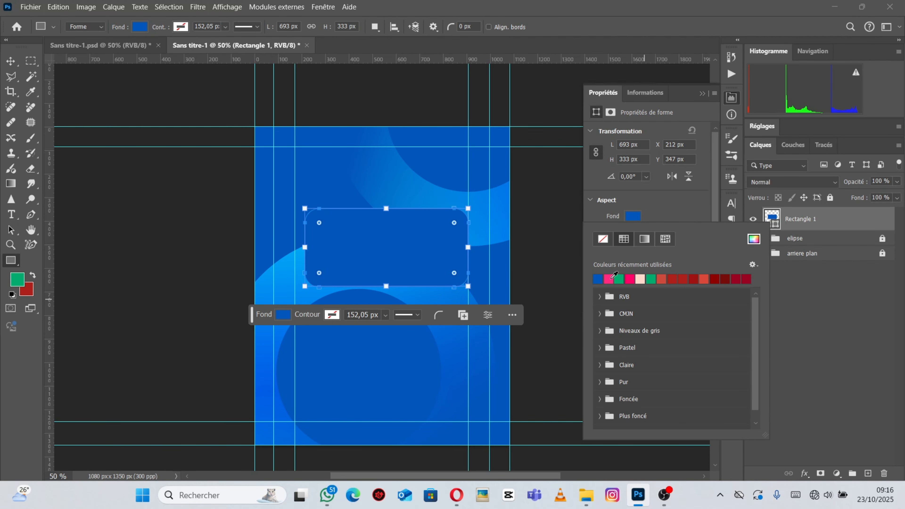
click(620, 277)
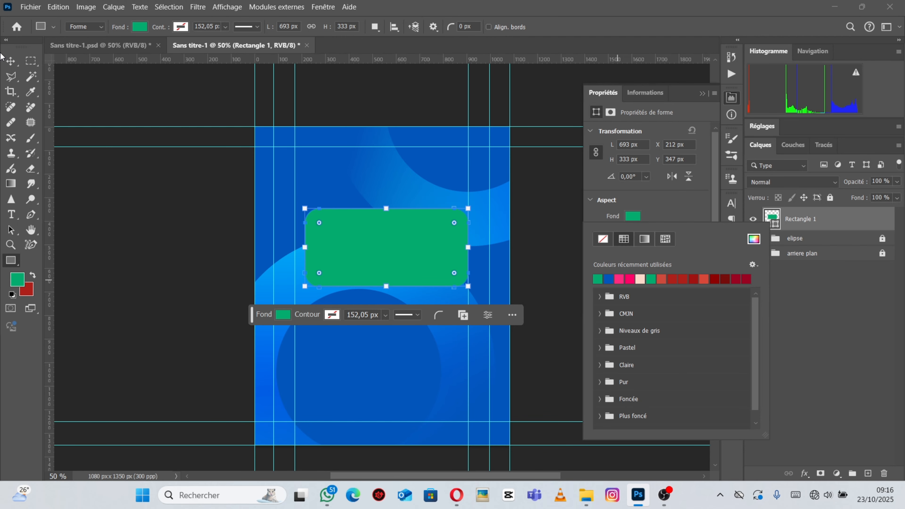
Resize the green rectangle to about 736 x 388 px so it spans the two inner vertical guides
click(12, 61)
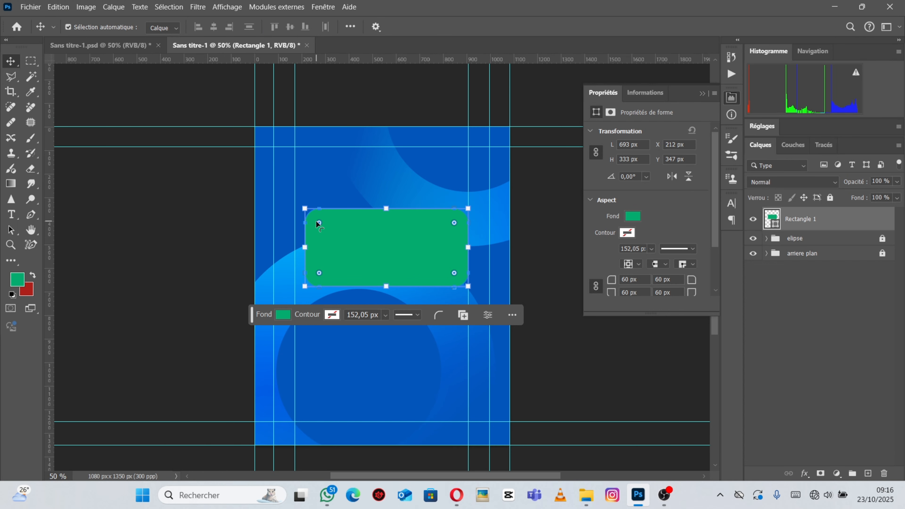
drag(610, 282, 602, 281)
drag(392, 252, 383, 252)
drag(459, 251, 468, 246)
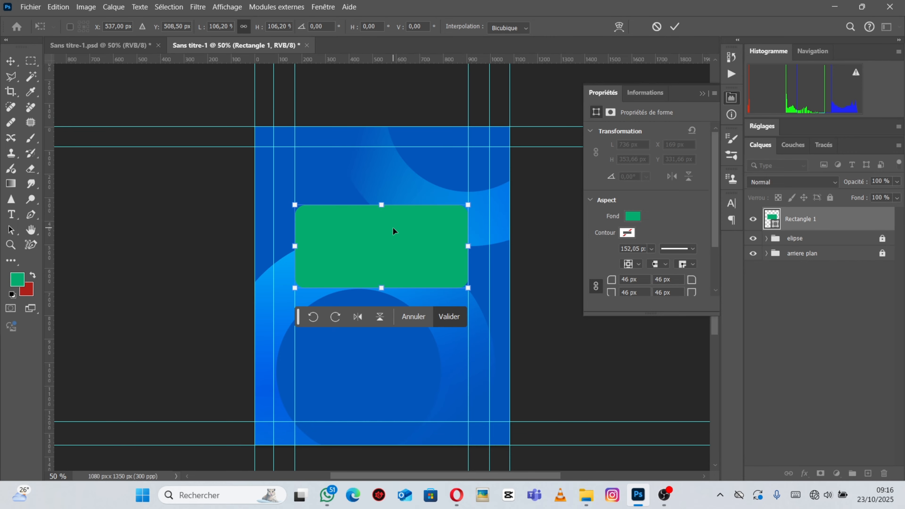
drag(381, 212, 381, 196)
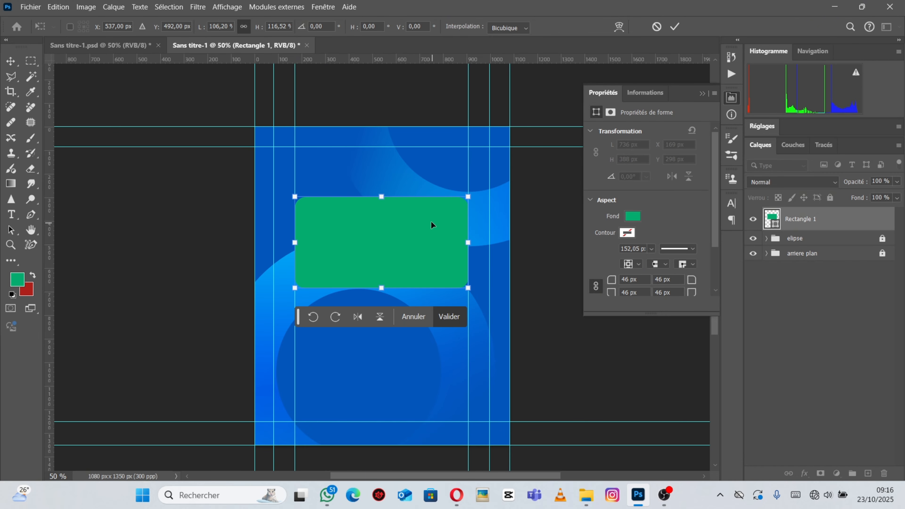
click(10, 61)
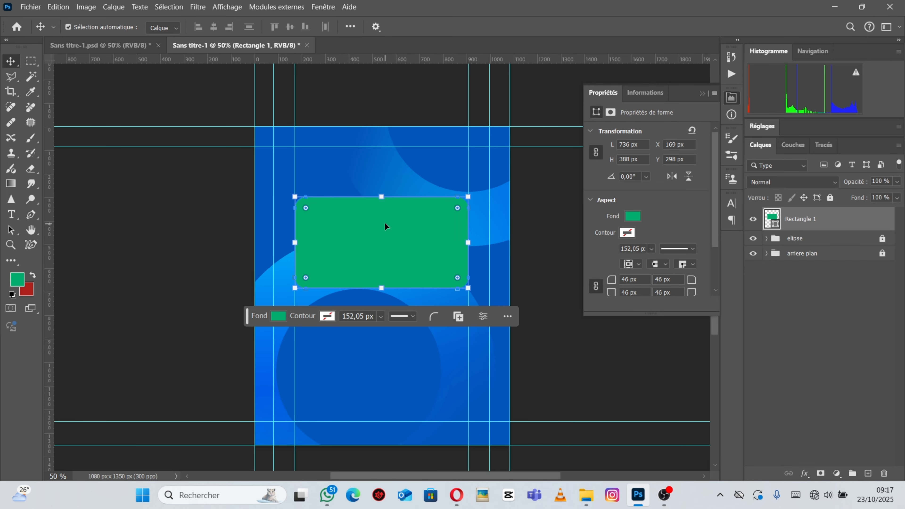
Duplicate the green rectangle directly below the original, with its right side on the right margin guide
drag(389, 223, 390, 235)
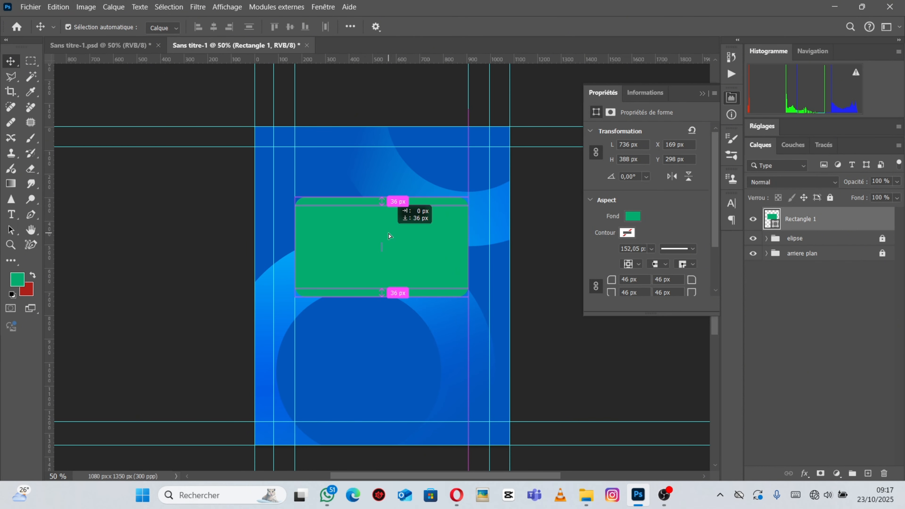
drag(389, 235, 394, 326)
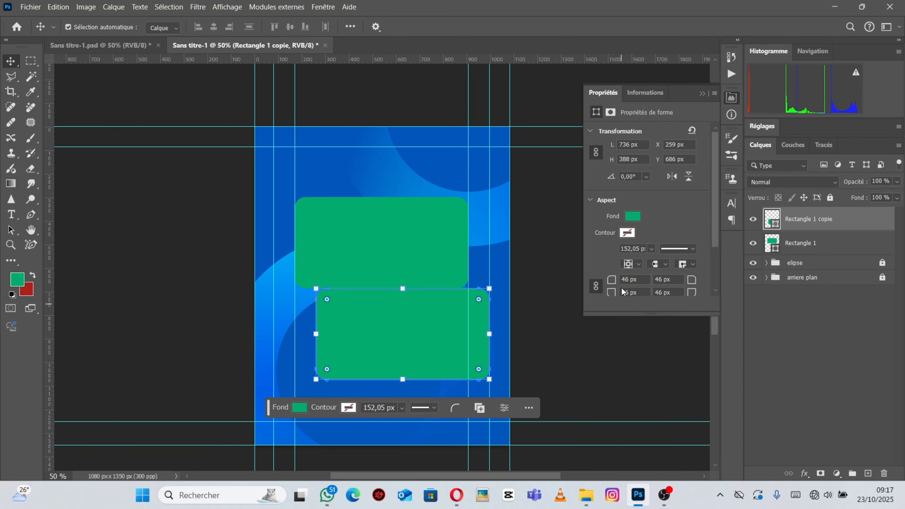
click(351, 229)
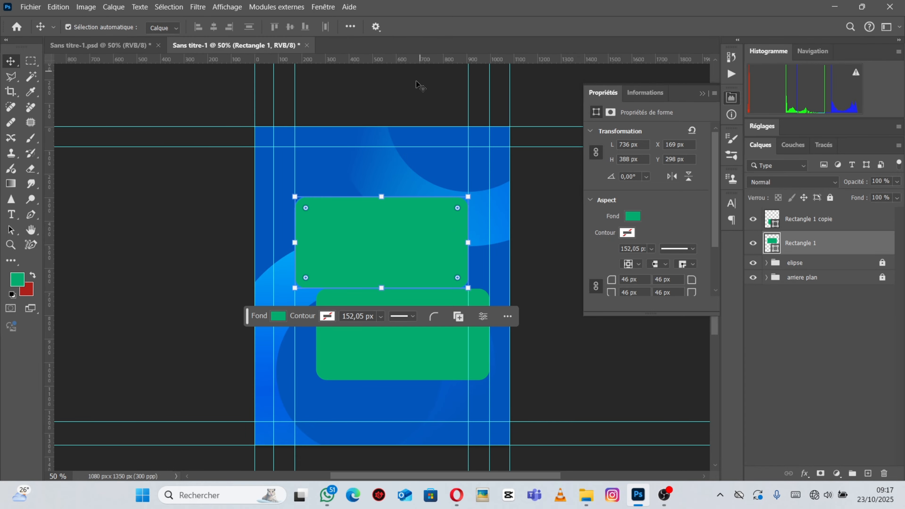
click(421, 89)
Nudge the duplicate rectangle up to Y 652 px so it overlaps the original's lower edge
click(388, 335)
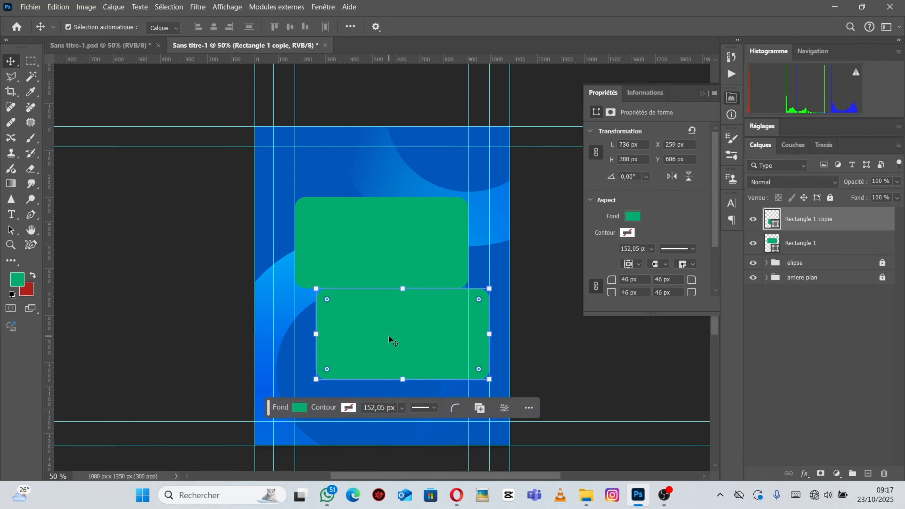
key(Up)
key(Up)
key(Up)
key(Up)
key(Up)
key(Up)
key(Up)
key(Up)
key(Up)
key(Up)
key(Up)
key(Up)
key(Up)
key(Up)
key(Up)
key(Up)
key(Up)
key(Up)
key(Up)
key(Up)
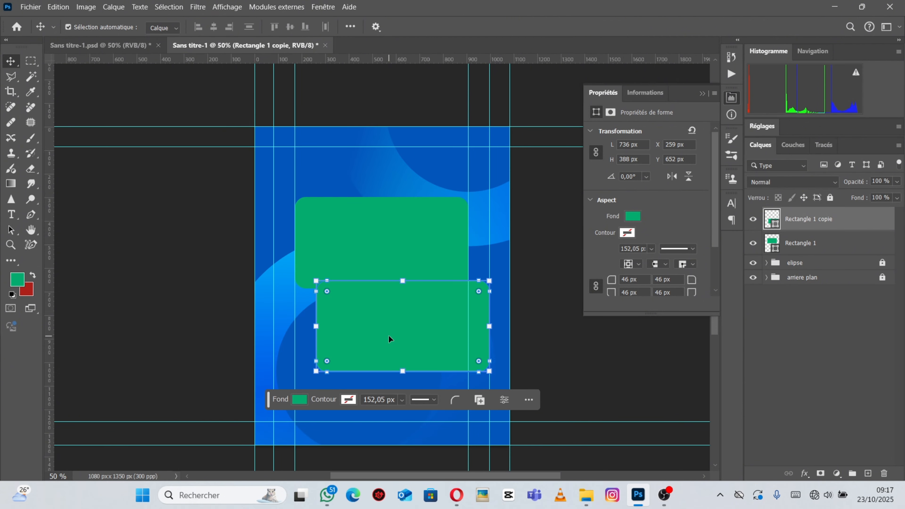
click(548, 186)
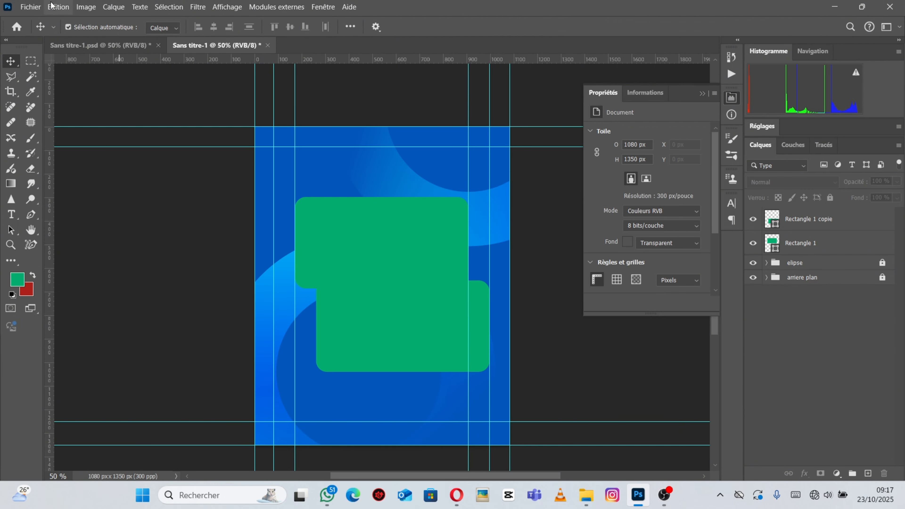
Check the frame shape in the reference poster, and merge the two green rectangles into one shape layer
click(89, 45)
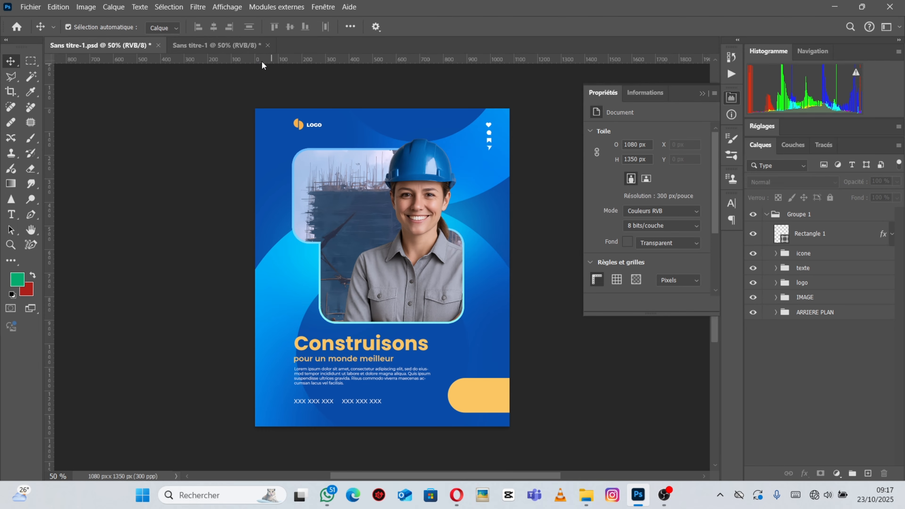
click(188, 40)
click(444, 329)
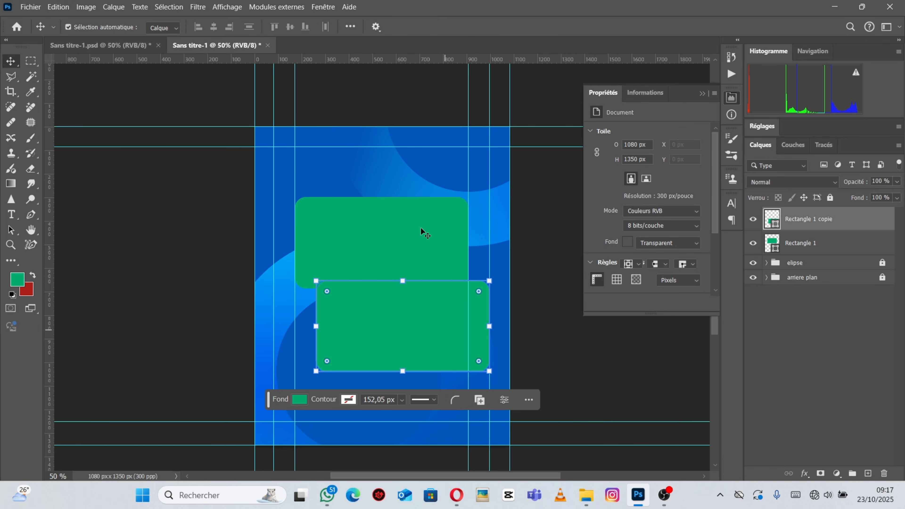
click(890, 244)
click(876, 228)
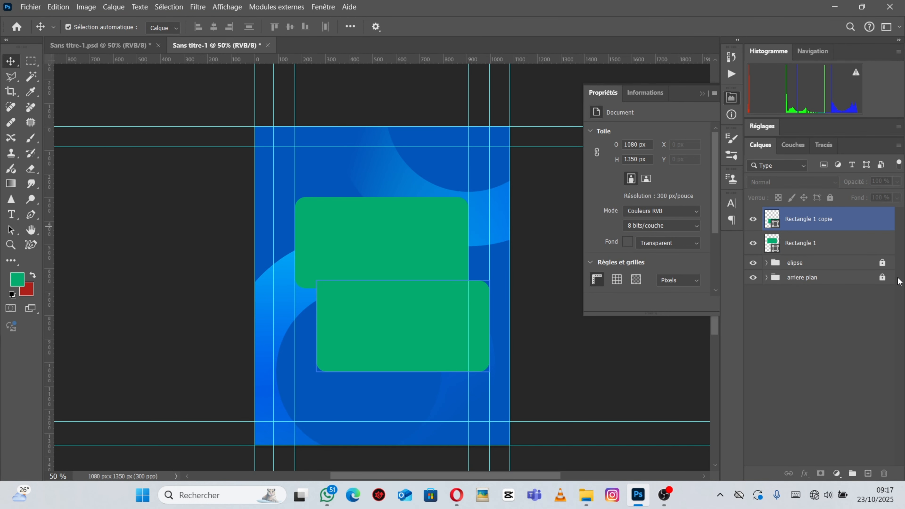
click(816, 244)
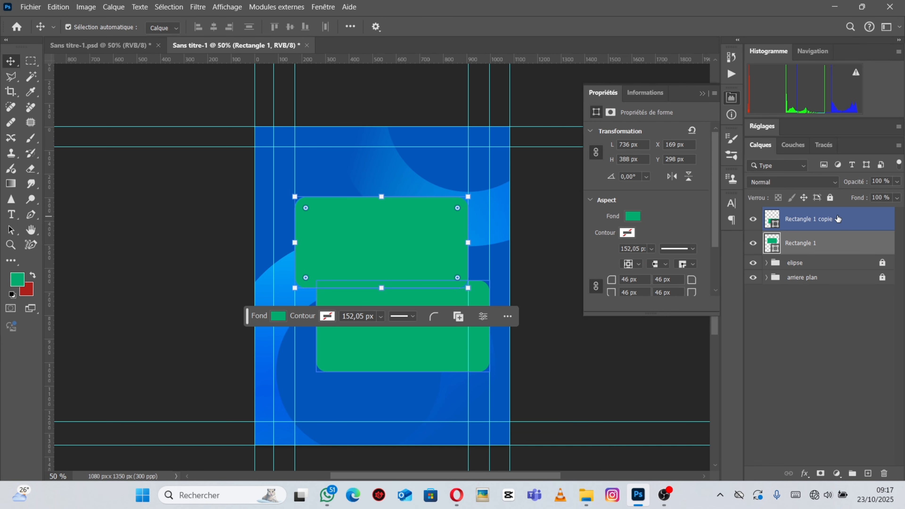
click(835, 223)
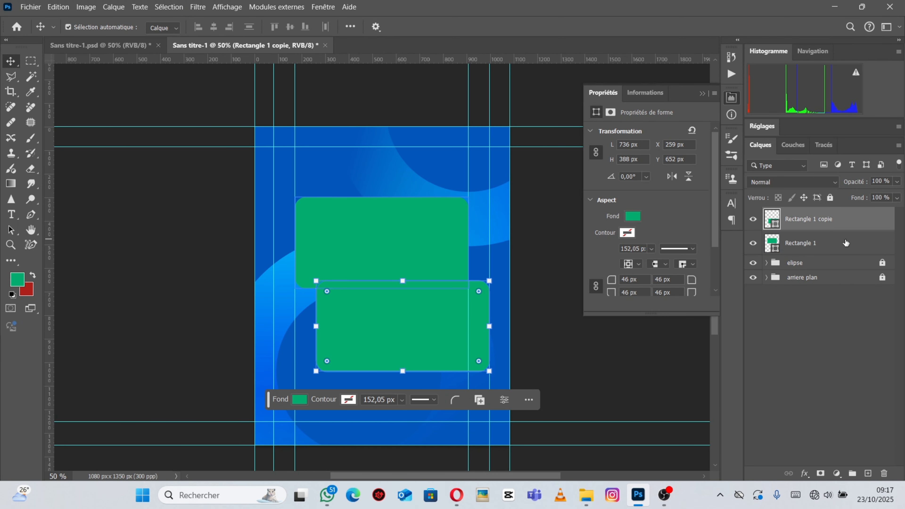
ctrl+click(845, 243)
ctrl+click(847, 246)
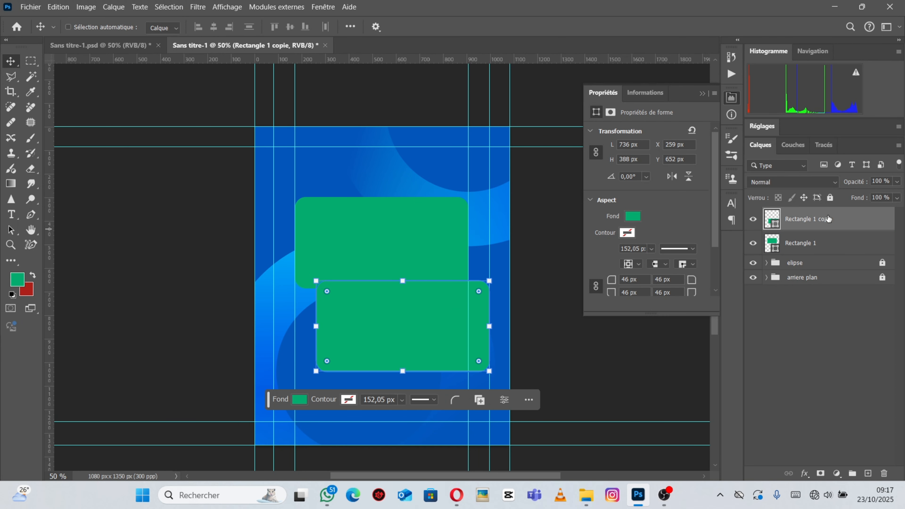
ctrl+click(833, 242)
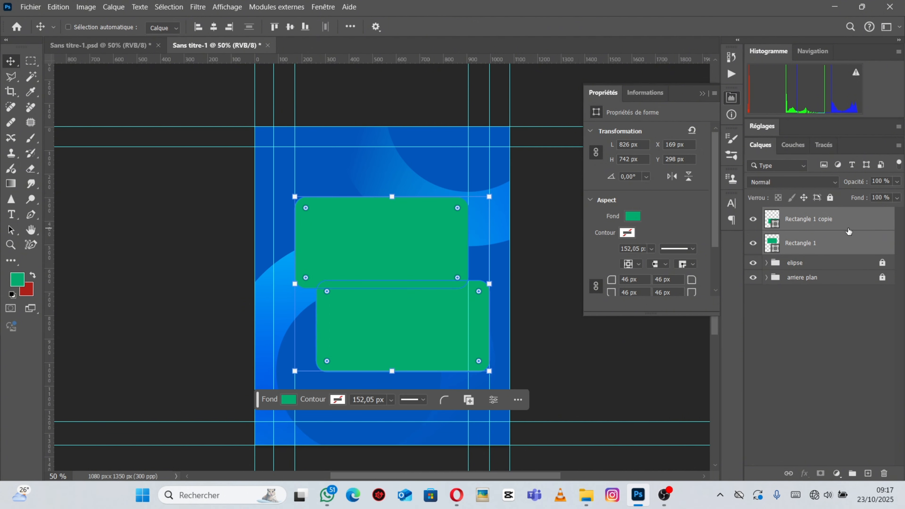
key(ctrl+e)
Move the merged shape up to about Y 268 px and compare its placement with the reference poster
mouse_move(400, 246)
mouse_down()
mouse_move(398, 212)
mouse_move(398, 253)
mouse_up()
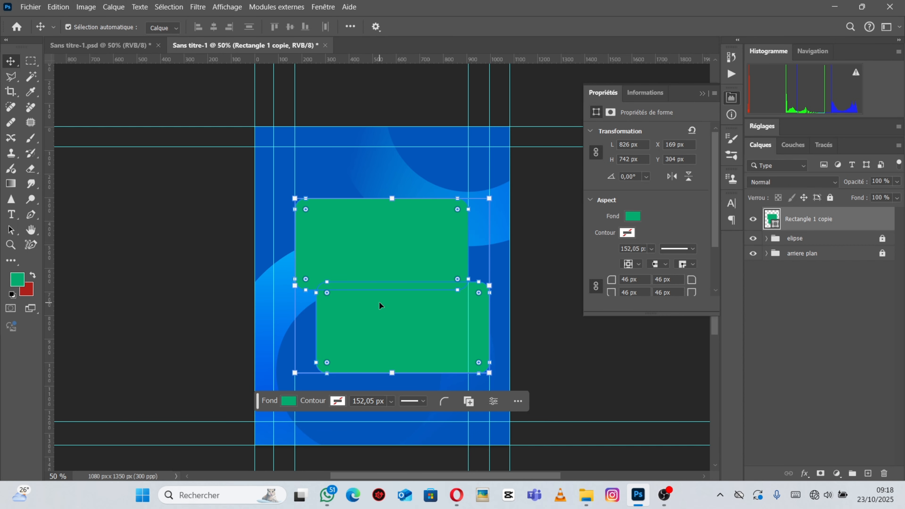
drag(414, 241, 418, 248)
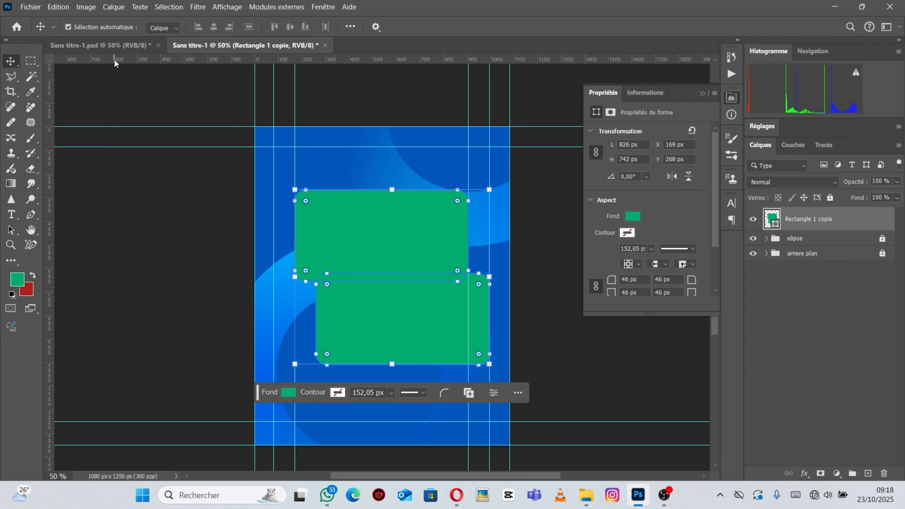
click(113, 50)
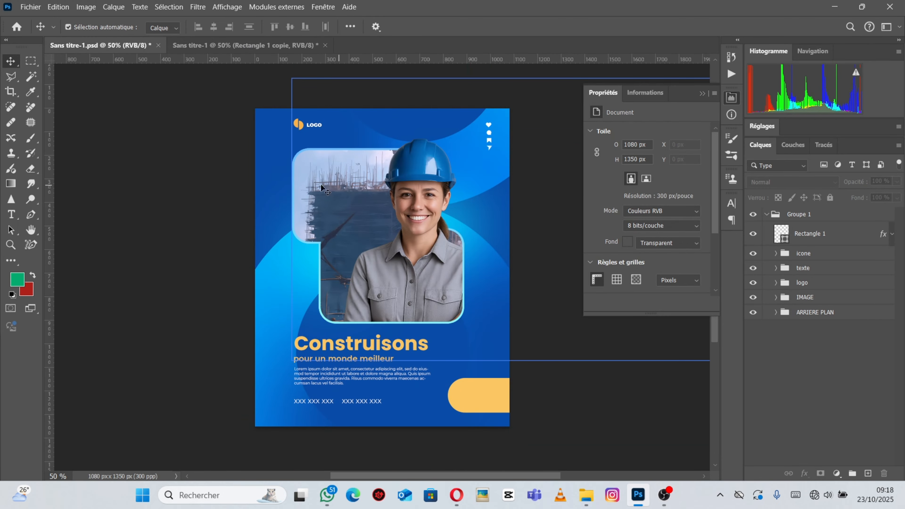
click(303, 45)
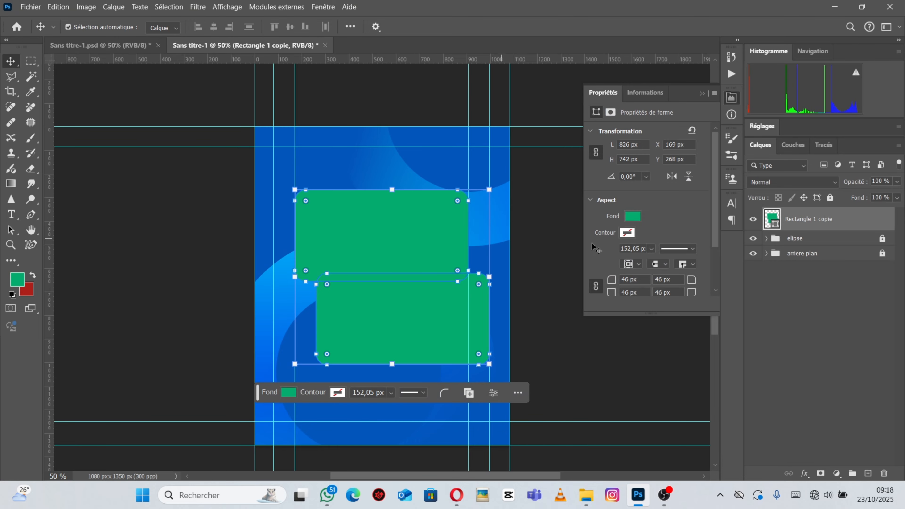
Add a layer mask to the merged shape and place the illustration-du-chantier-de-construction image from the file explorer above it
click(821, 474)
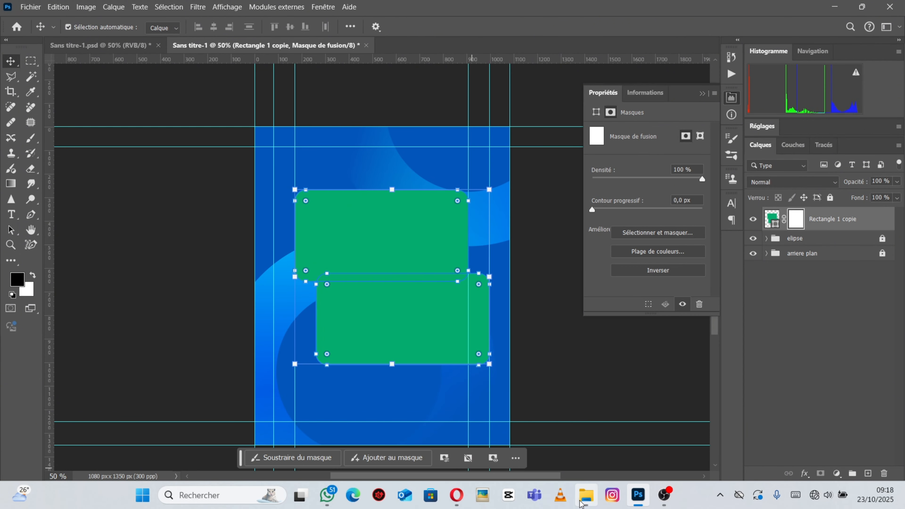
click(586, 494)
click(360, 135)
drag(367, 145, 390, 285)
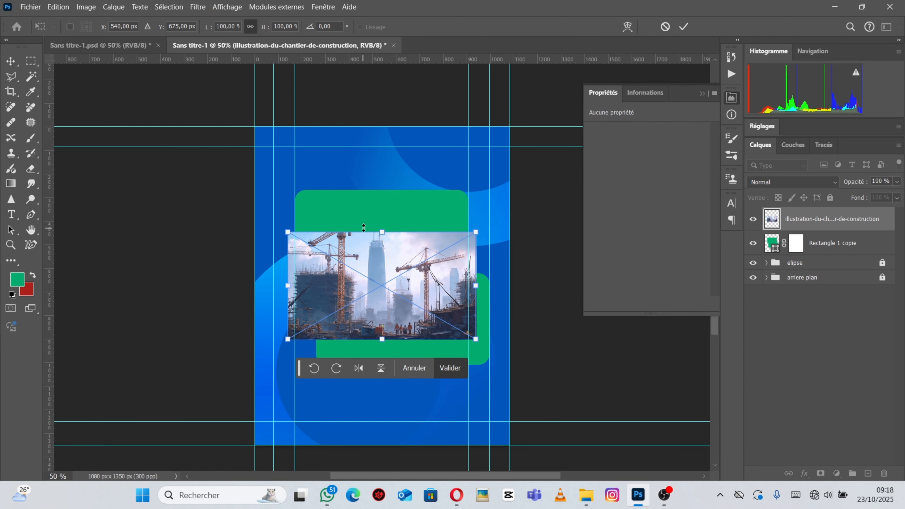
Enlarge the construction site image to about 1913 x 1093 px and position it at X 79 px, Y 86 px
drag(382, 232, 382, 141)
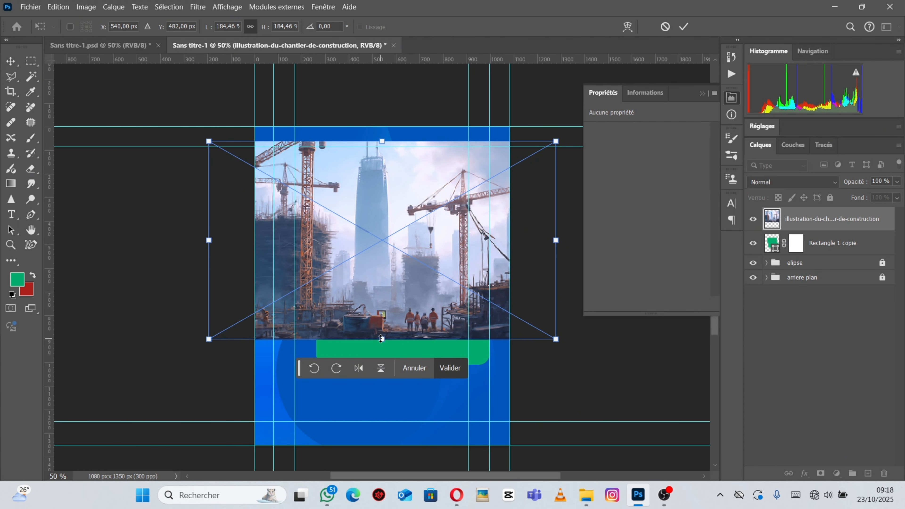
drag(381, 339, 480, 338)
click(11, 64)
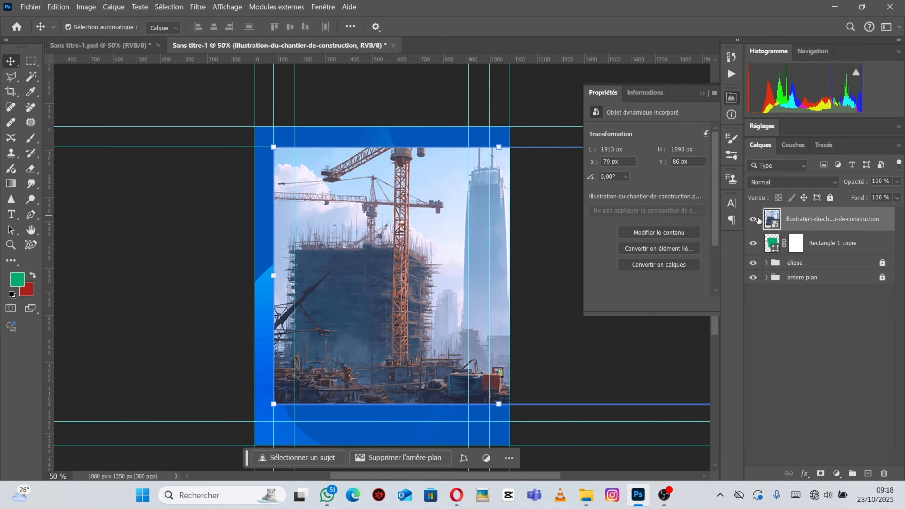
Clip the construction site image to the merged shape and enlarge it to about 2302 x 1315 px at X 79 px, Y -122 px
right_click(831, 227)
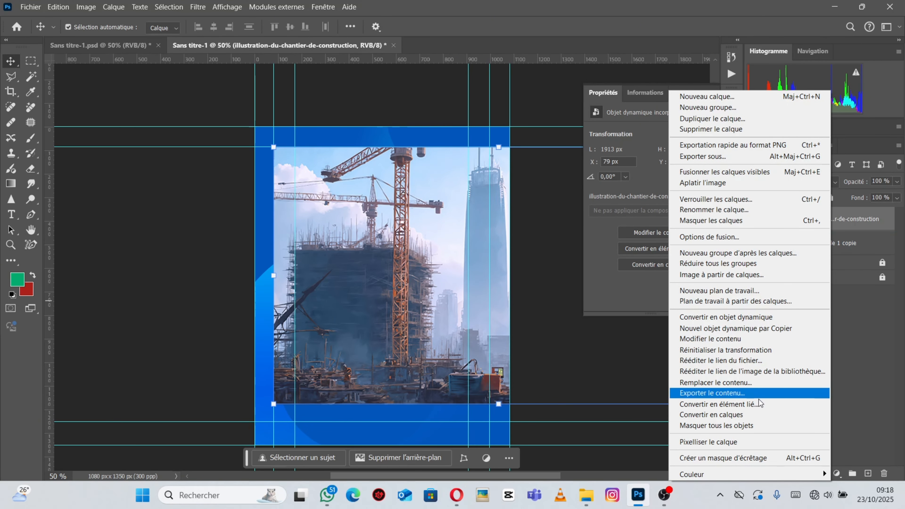
click(747, 460)
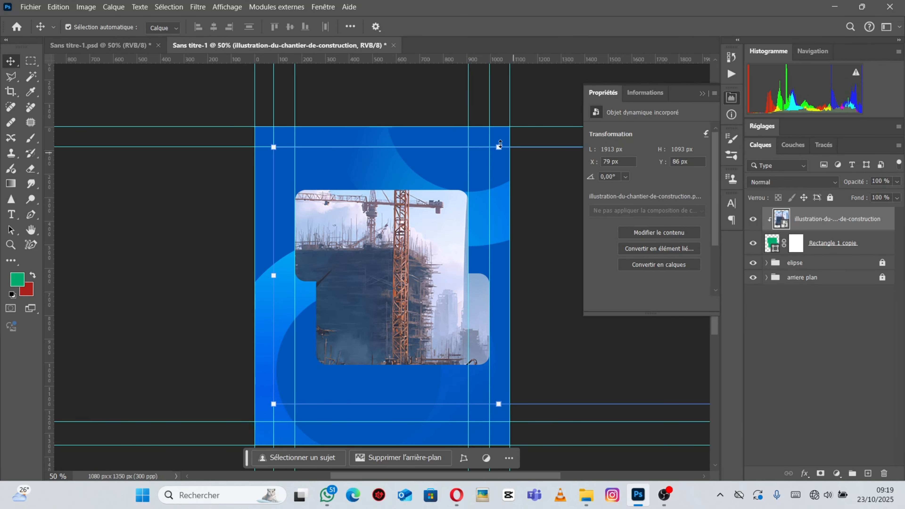
key(ctrl+t)
mouse_move(429, 250)
mouse_down()
mouse_move(419, 249)
mouse_move(427, 249)
mouse_up()
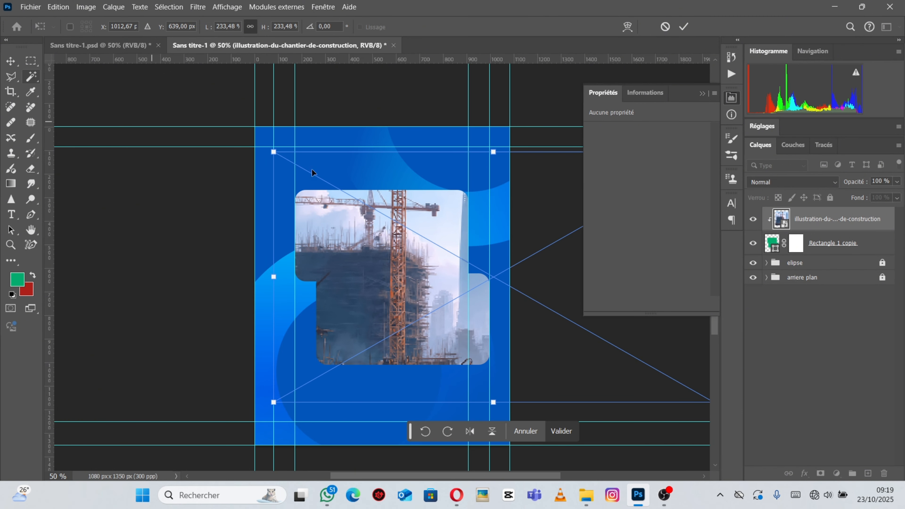
drag(494, 152, 495, 123)
drag(410, 281, 468, 281)
drag(295, 251, 267, 256)
drag(405, 272, 414, 274)
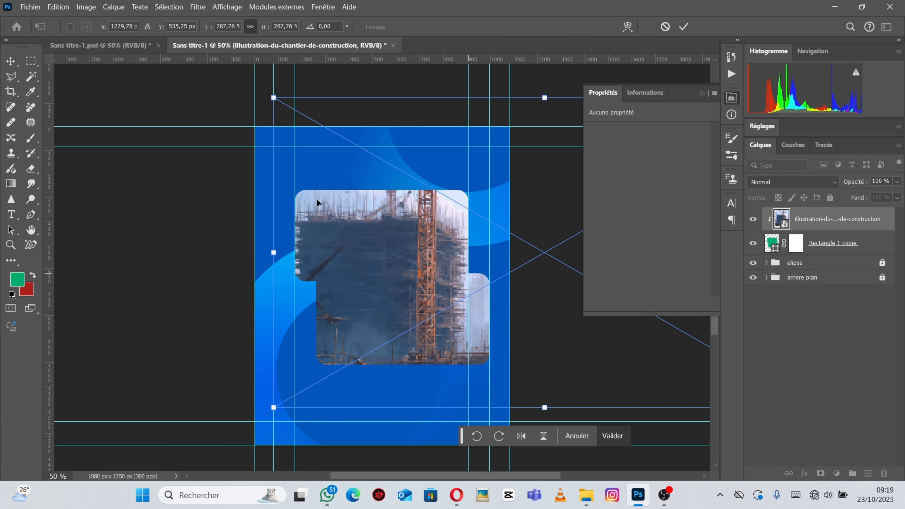
click(11, 61)
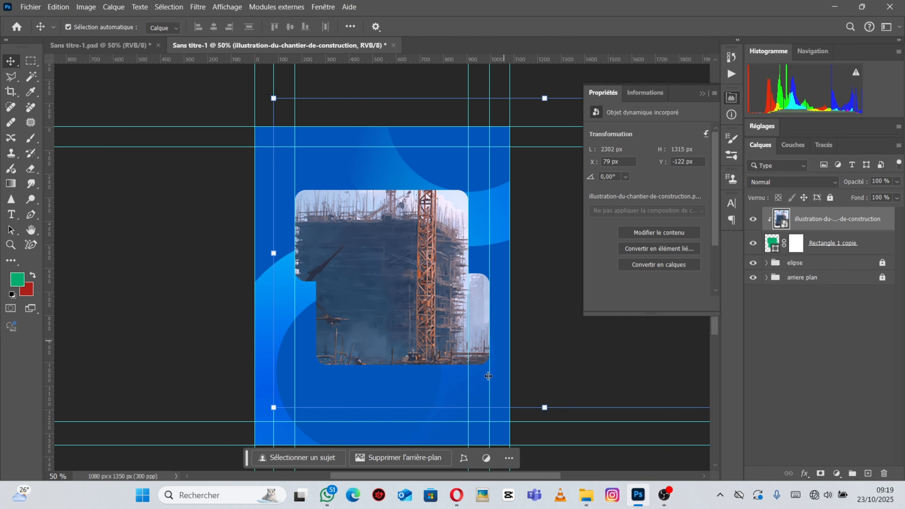
Place the ChatGPT Image 26 sept. 2025, 18_06_59 picture from the file explorer above the construction site image
click(586, 495)
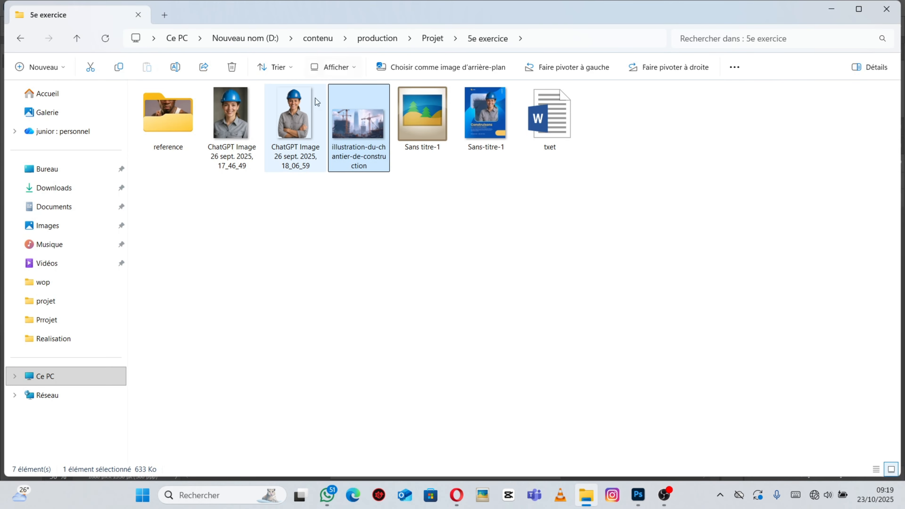
click(303, 121)
drag(309, 129, 408, 271)
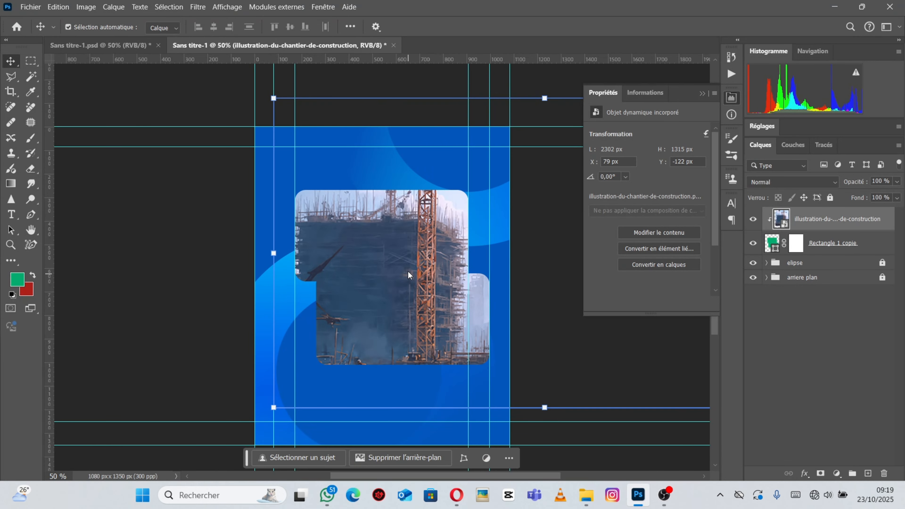
Scale the picture of the woman in the helmet to about 798 x 1147 px and position it at X 342 px, Y 92 px
drag(380, 123, 382, 142)
drag(415, 359, 457, 344)
mouse_move(428, 128)
mouse_down()
mouse_move(427, 145)
mouse_move(427, 126)
mouse_up()
key(Right)
key(Right)
key(Right)
key(Right)
key(Right)
key(Right)
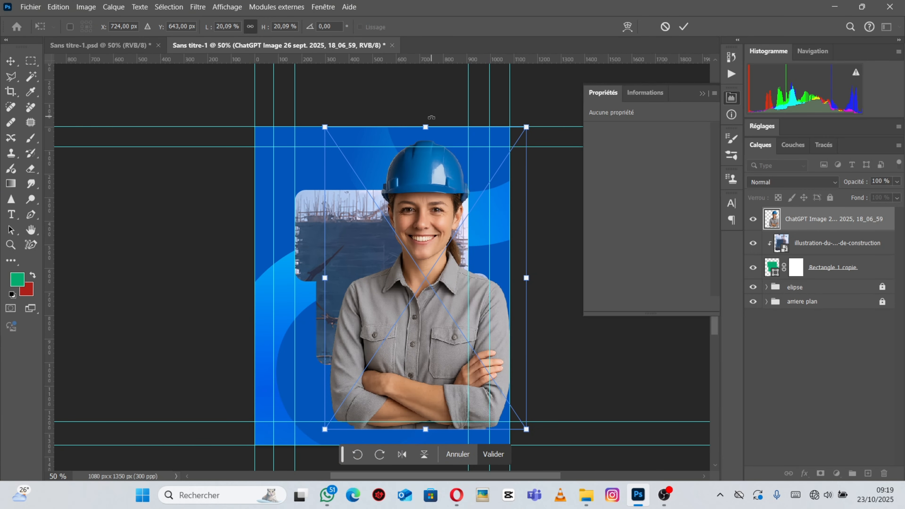
drag(425, 127, 424, 147)
drag(443, 240, 445, 231)
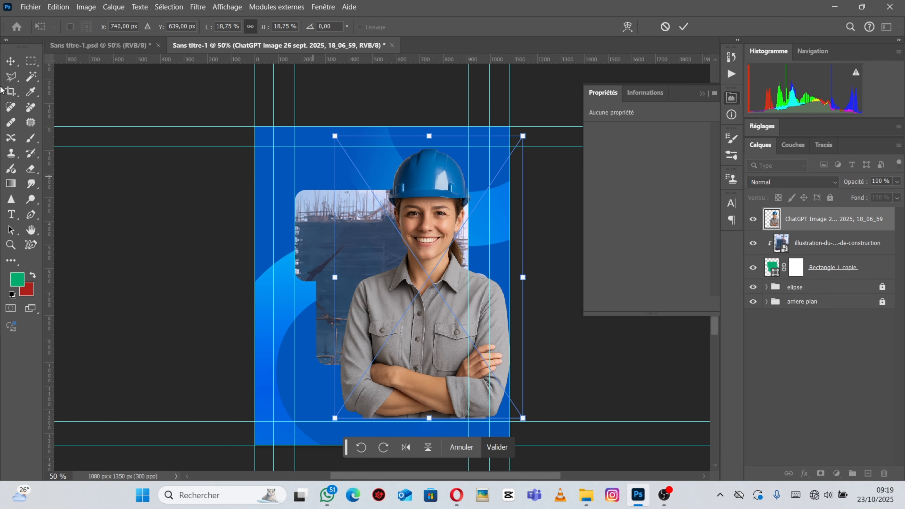
click(10, 61)
Group the merged rectangle shape with its clipped construction site image
click(791, 267)
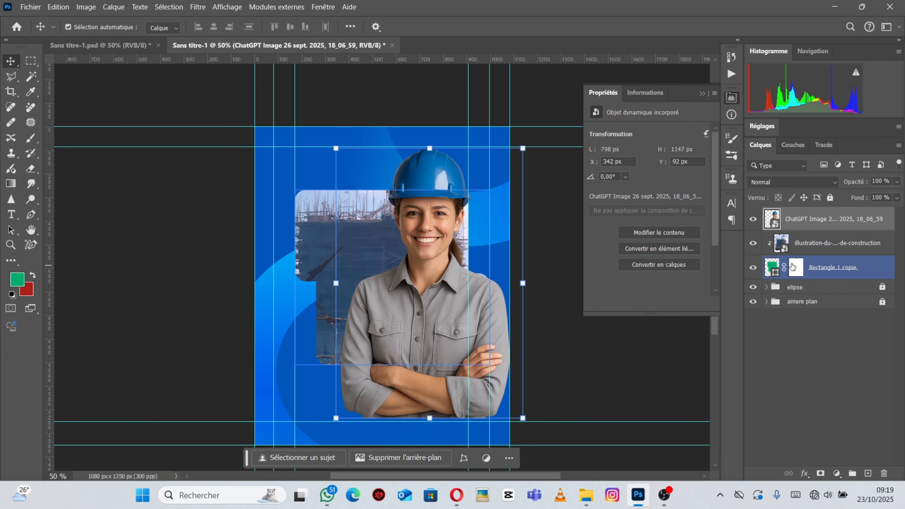
click(773, 268)
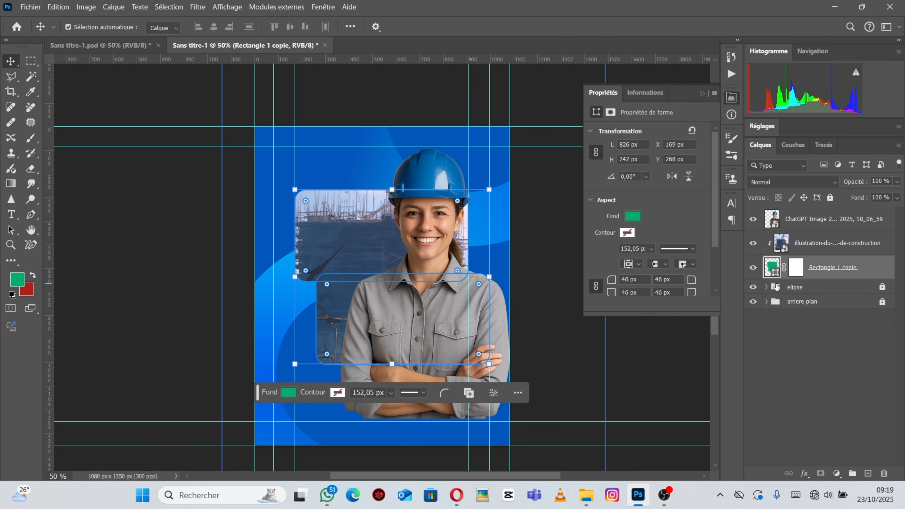
drag(776, 288, 796, 278)
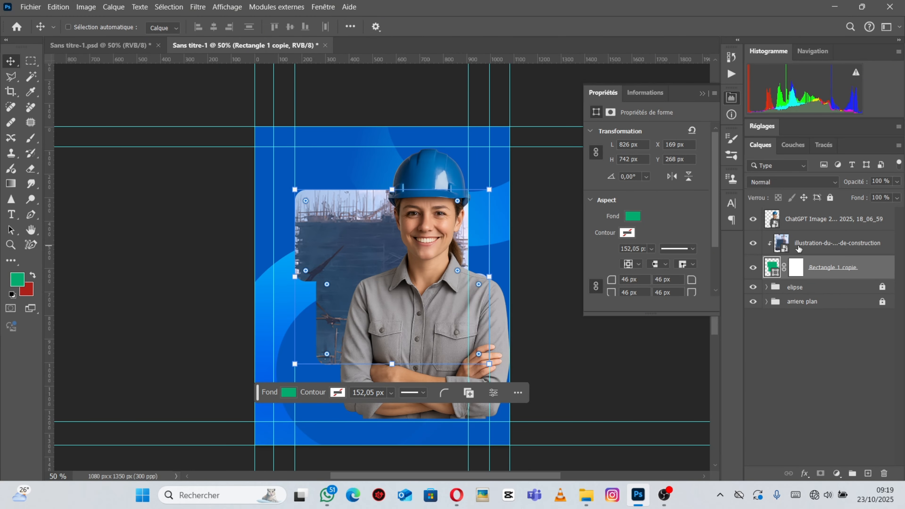
ctrl+click(816, 250)
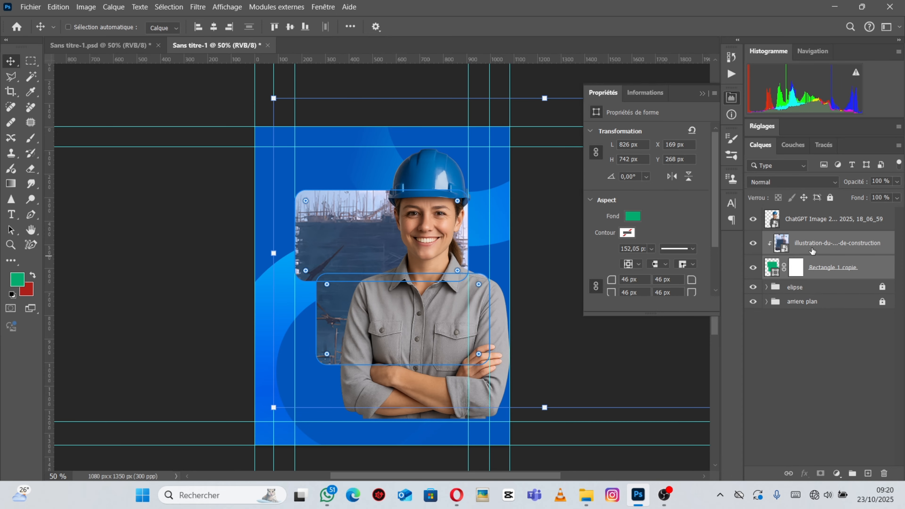
key(ctrl+g)
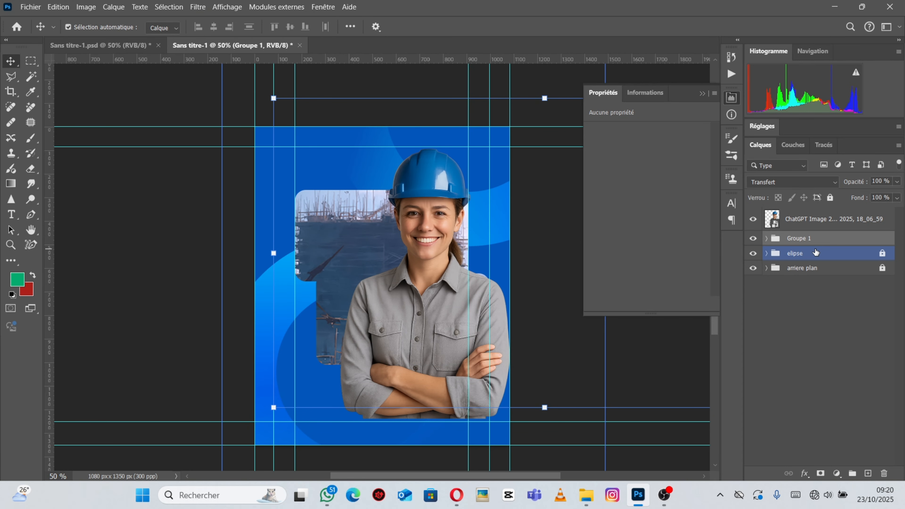
drag(816, 252, 814, 244)
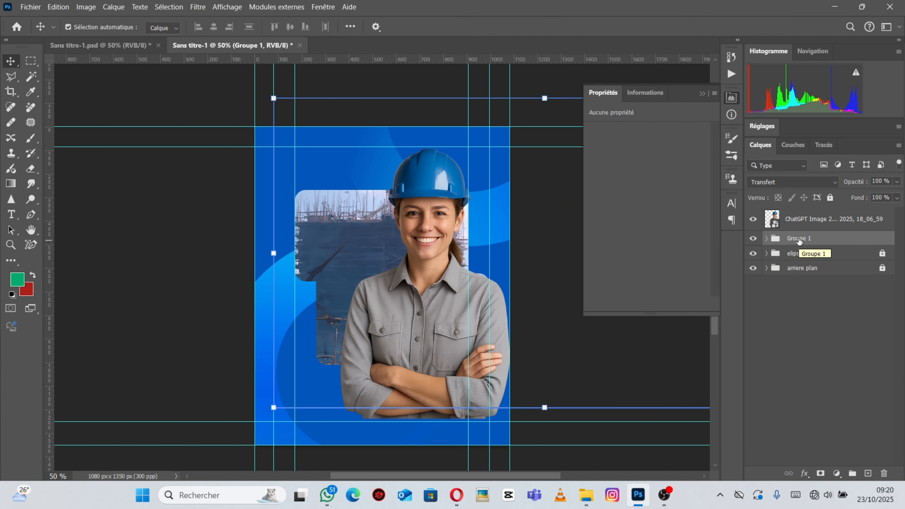
Duplicate the frame group, merge the copy into a single pixel layer and keep the original group hidden
key(ctrl+j)
drag(797, 241, 755, 257)
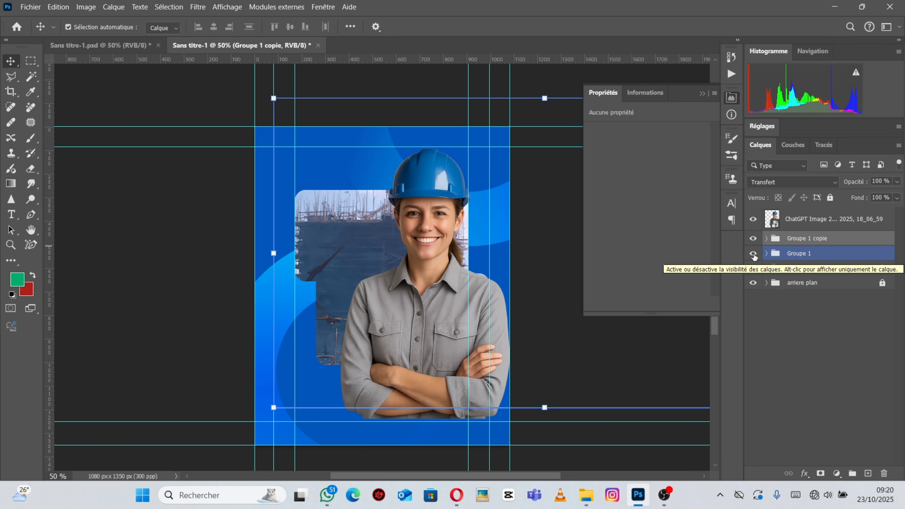
click(753, 253)
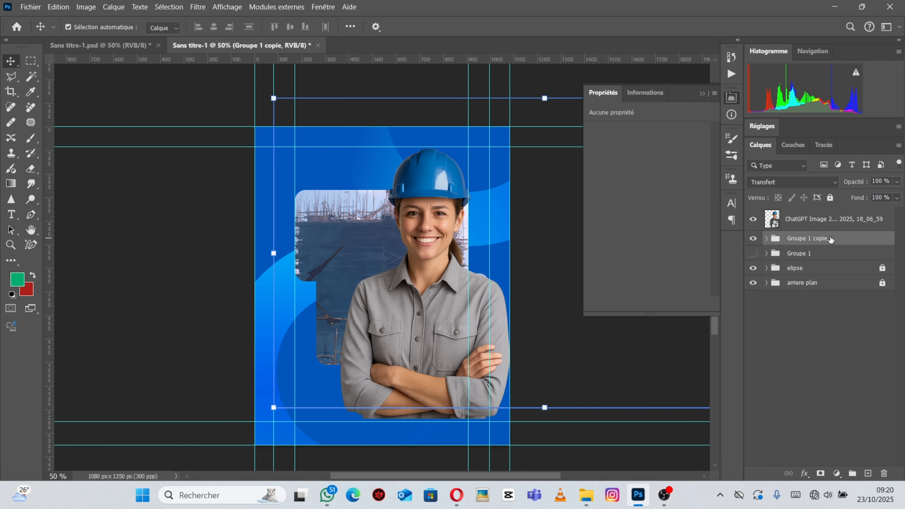
right_click(834, 239)
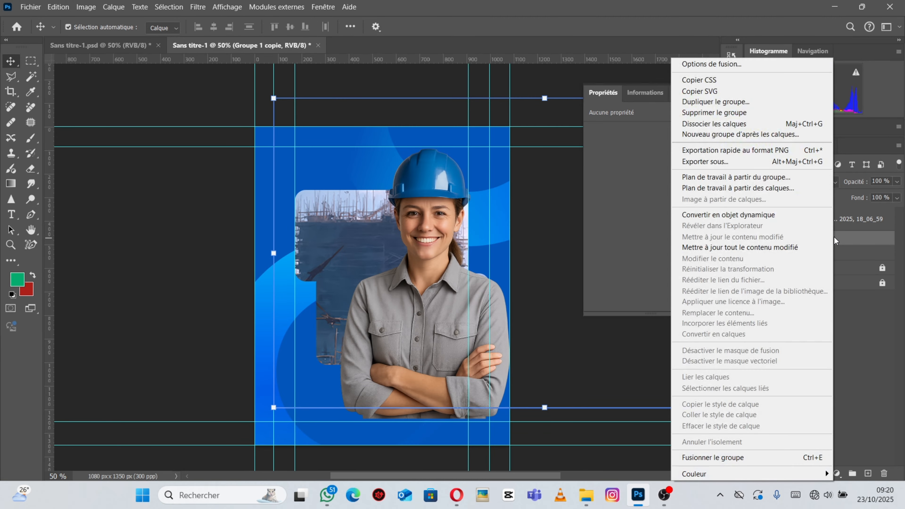
click(738, 458)
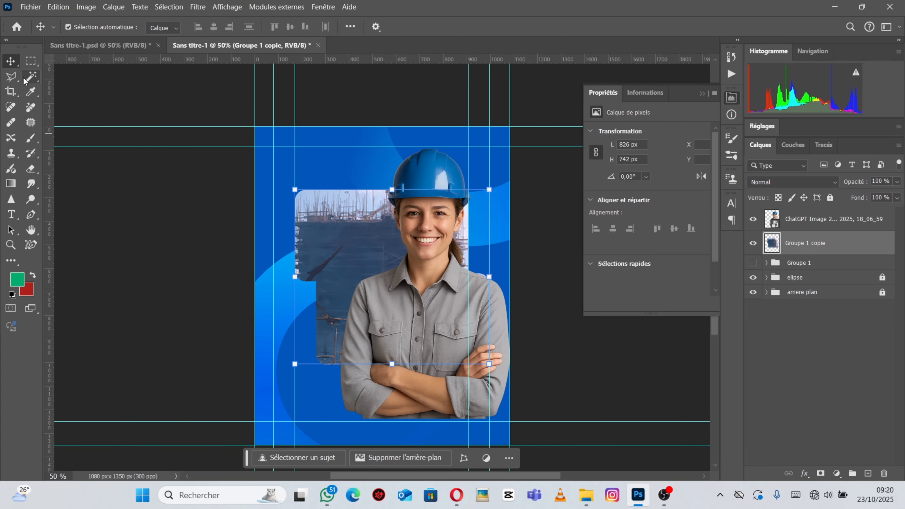
Switch to the Quick Selection tool with the merged frame layer active
click(31, 76)
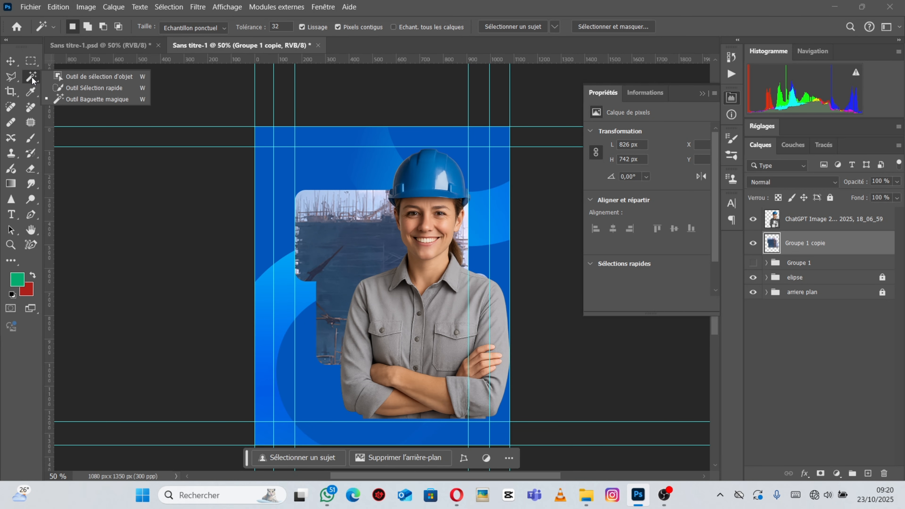
click(66, 89)
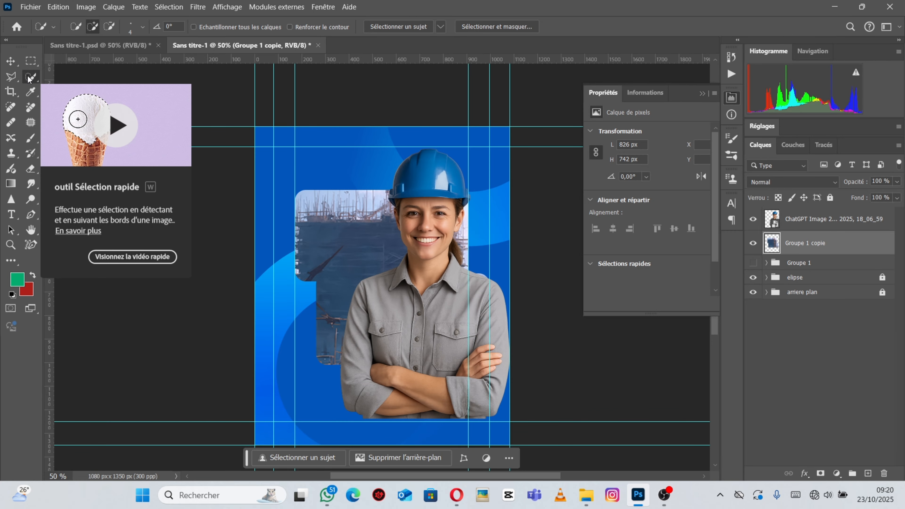
click(53, 26)
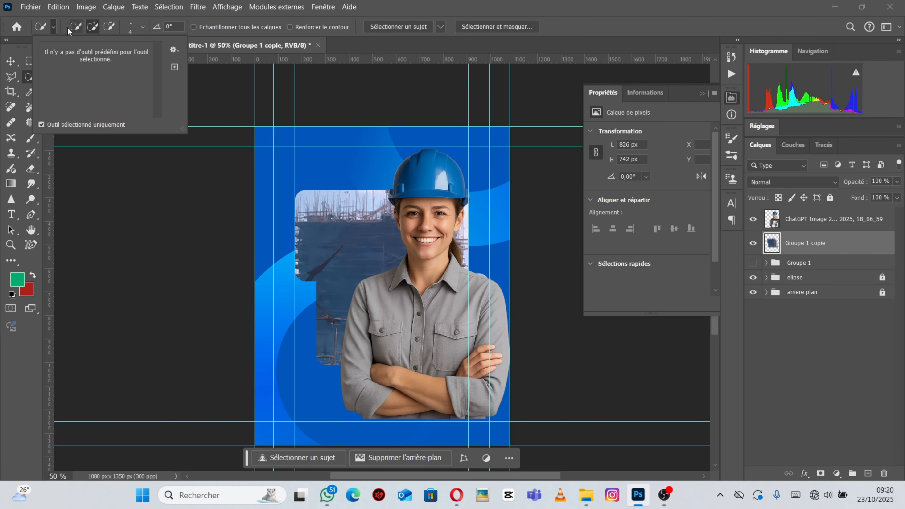
click(53, 28)
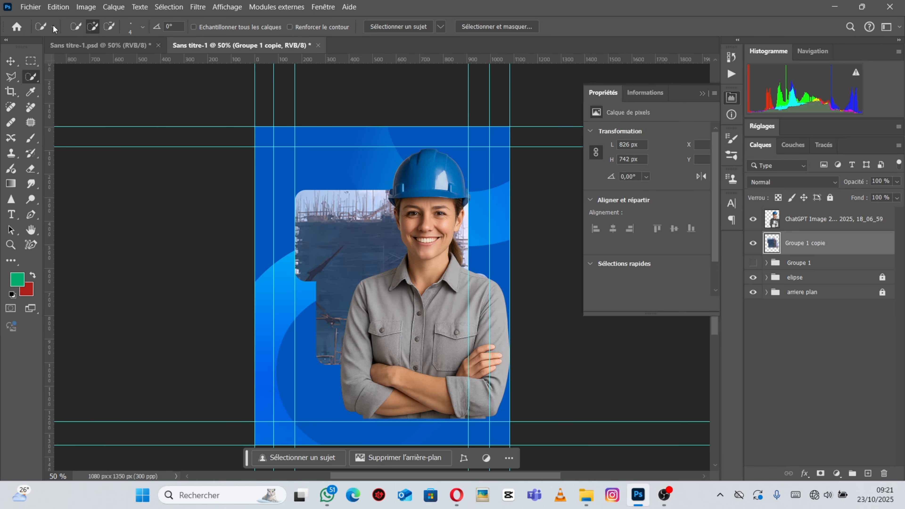
click(29, 64)
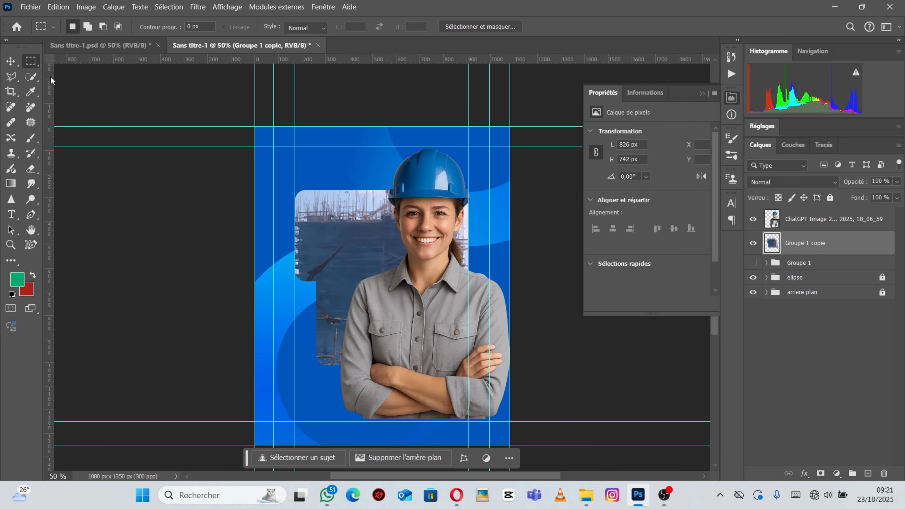
click(31, 77)
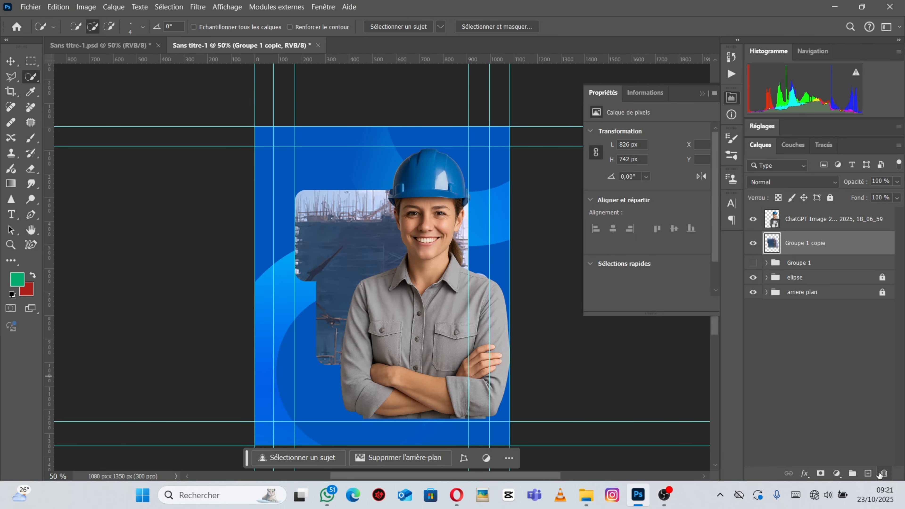
click(867, 473)
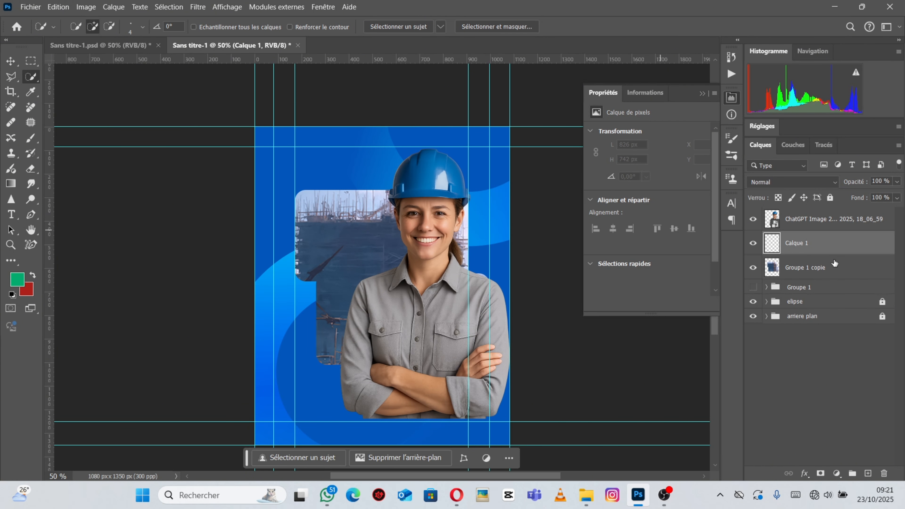
key(Delete)
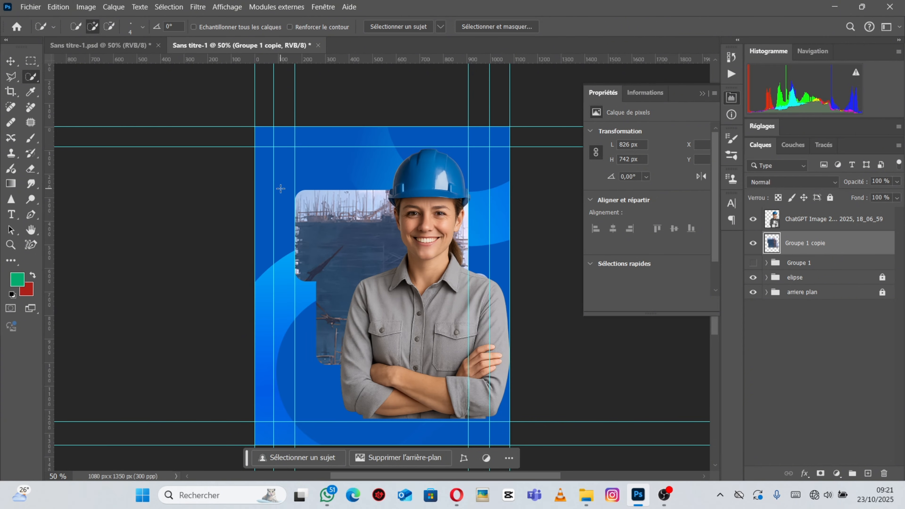
mouse_move(286, 189)
mouse_down()
mouse_move(465, 329)
mouse_move(487, 357)
mouse_move(498, 404)
mouse_up()
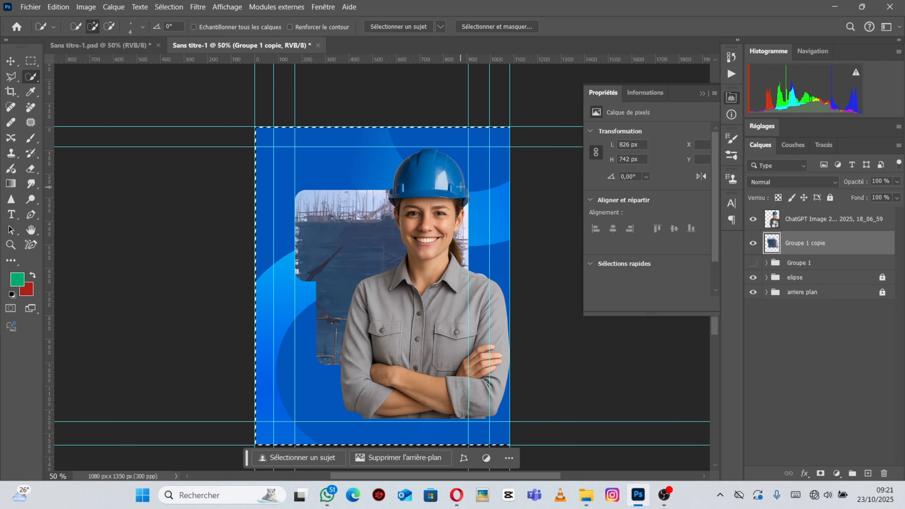
key(ctrl+z)
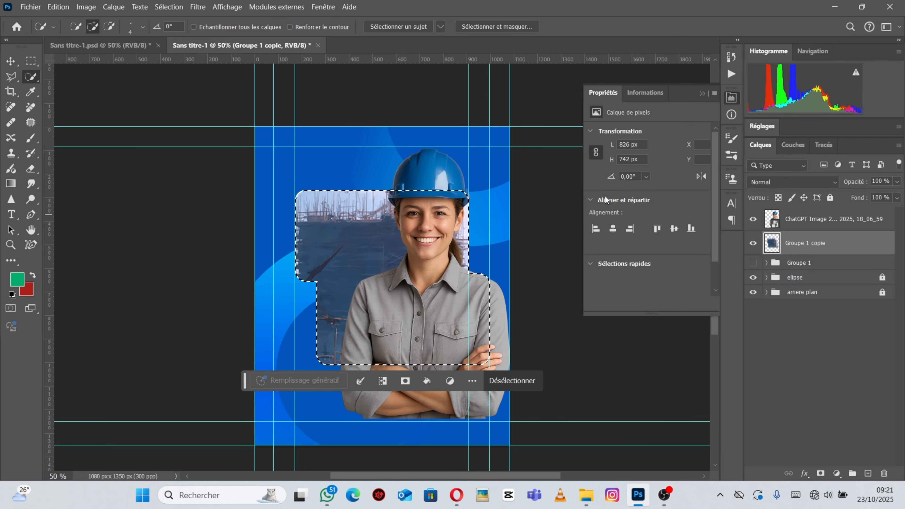
Load the merged frame layer's outline as a selection and apply it as a layer mask on the woman's picture
click(834, 222)
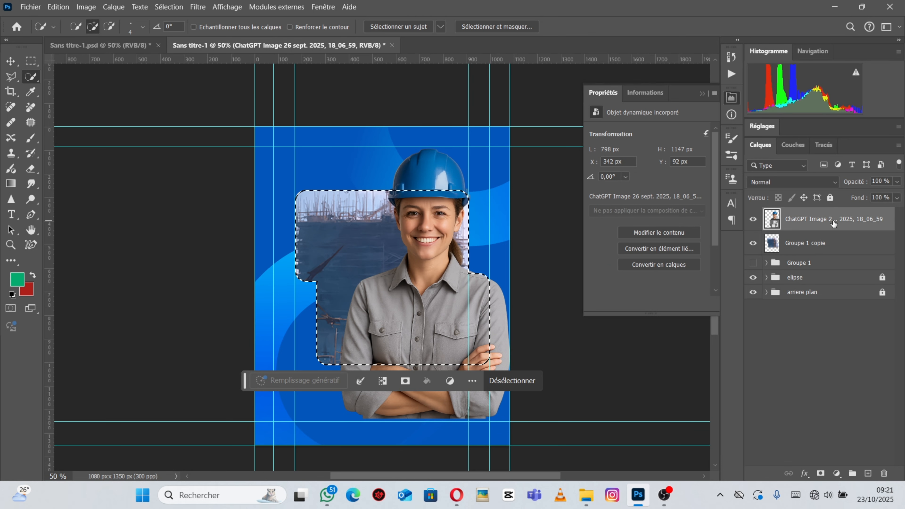
click(821, 474)
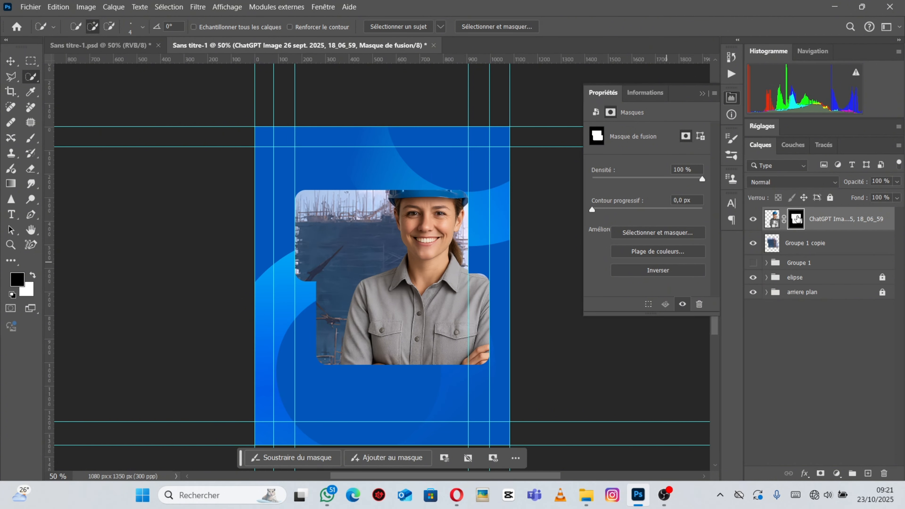
key(alt+ctrl+r)
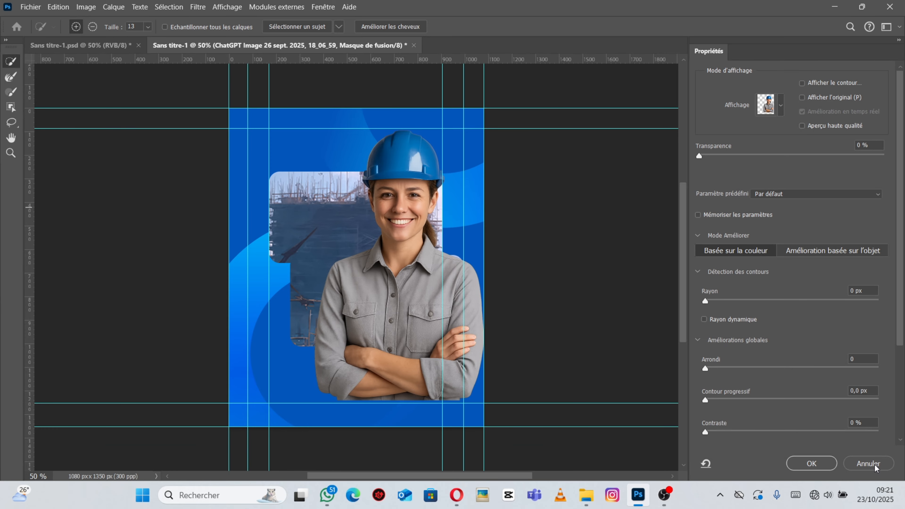
click(876, 465)
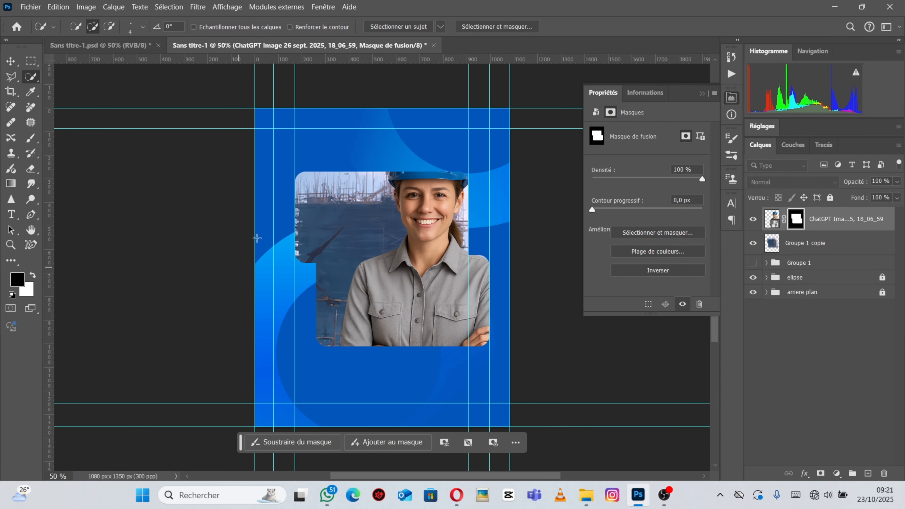
Erase the layer mask above the frame with the Eraser to reveal the woman's entire blue helmet
click(31, 170)
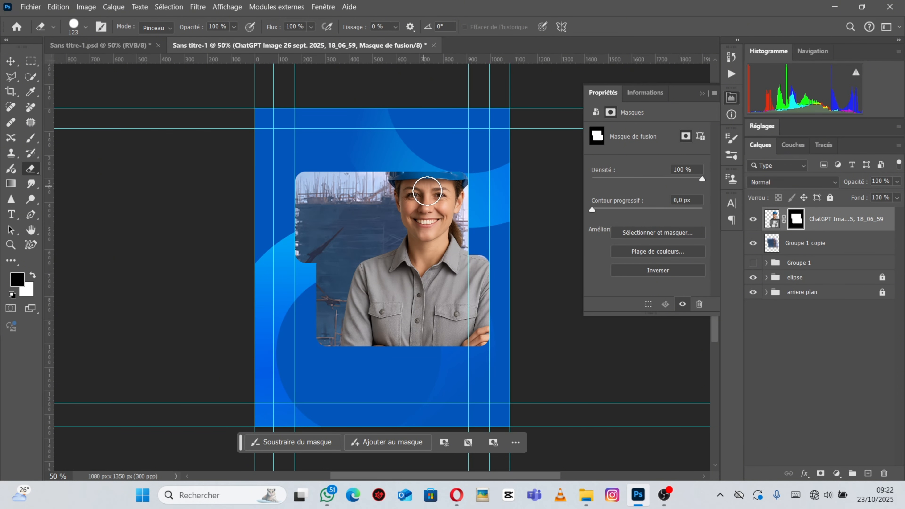
drag(402, 180, 402, 166)
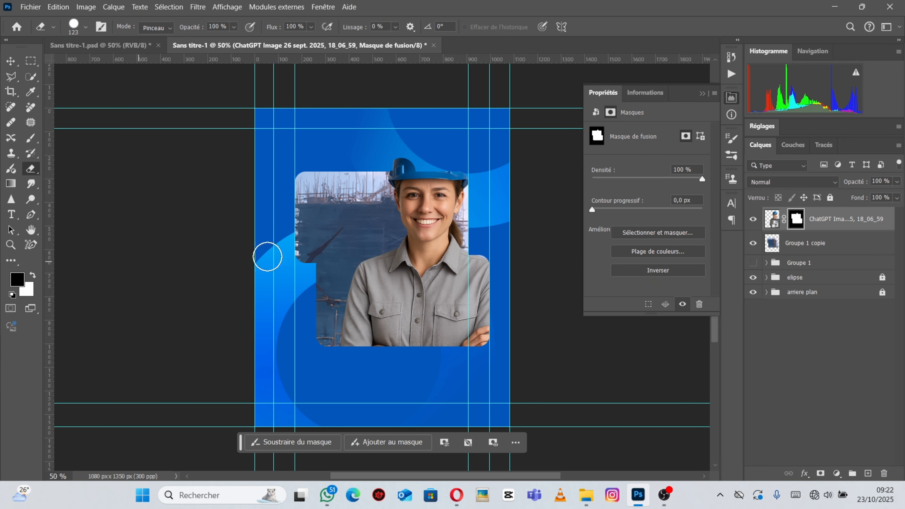
mouse_move(412, 149)
mouse_down()
mouse_move(402, 167)
mouse_move(411, 146)
mouse_move(446, 140)
mouse_move(463, 172)
mouse_move(415, 172)
mouse_move(444, 156)
mouse_move(435, 151)
mouse_move(395, 171)
mouse_up()
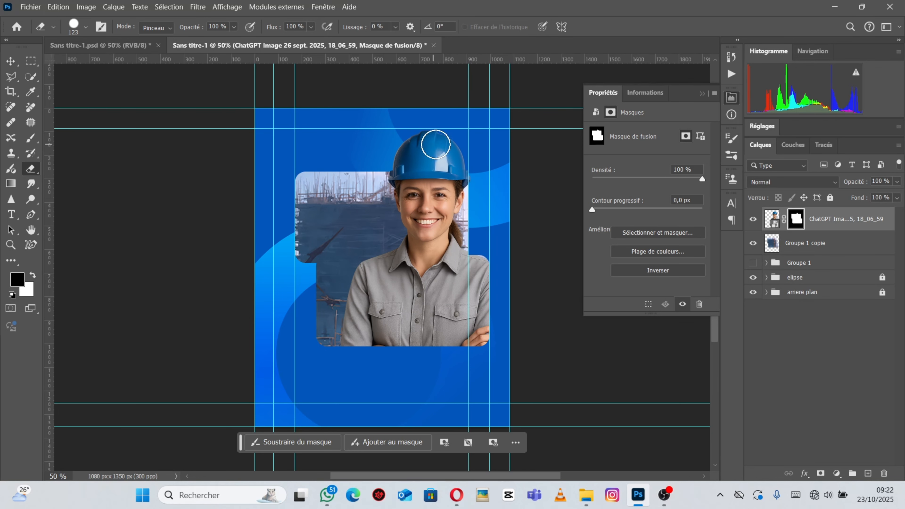
click(11, 64)
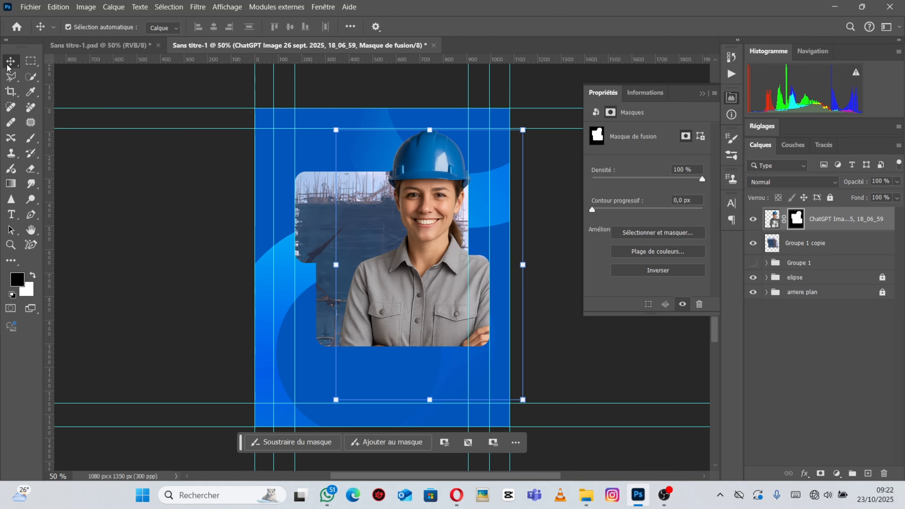
Show the original Groupe 1 again and delete the merged Groupe 1 copie layer
click(805, 242)
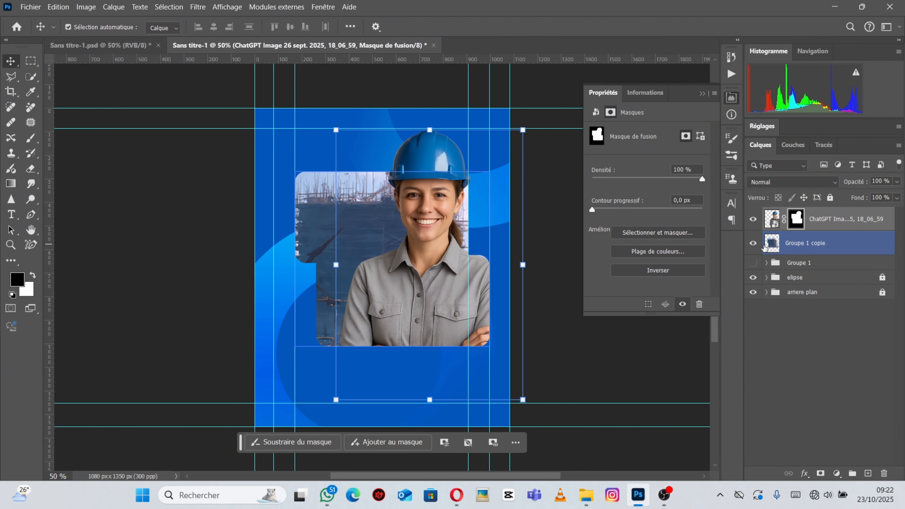
click(753, 243)
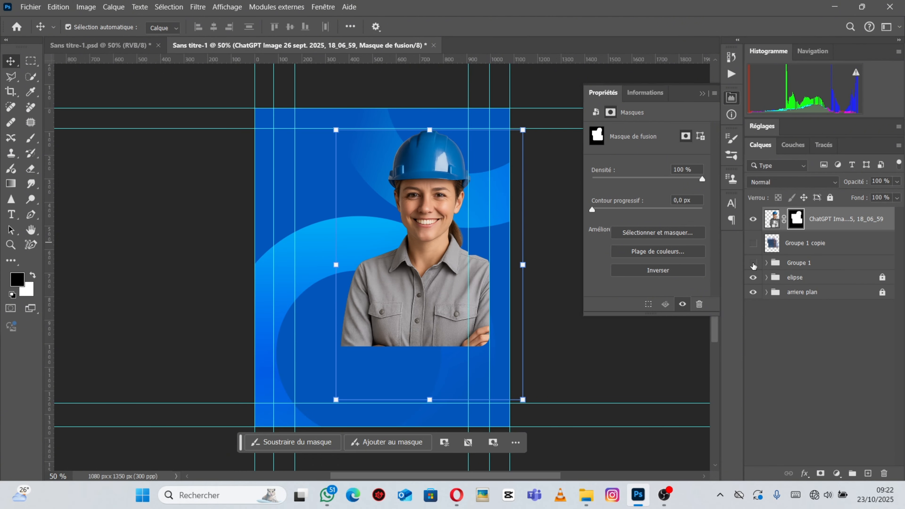
click(753, 264)
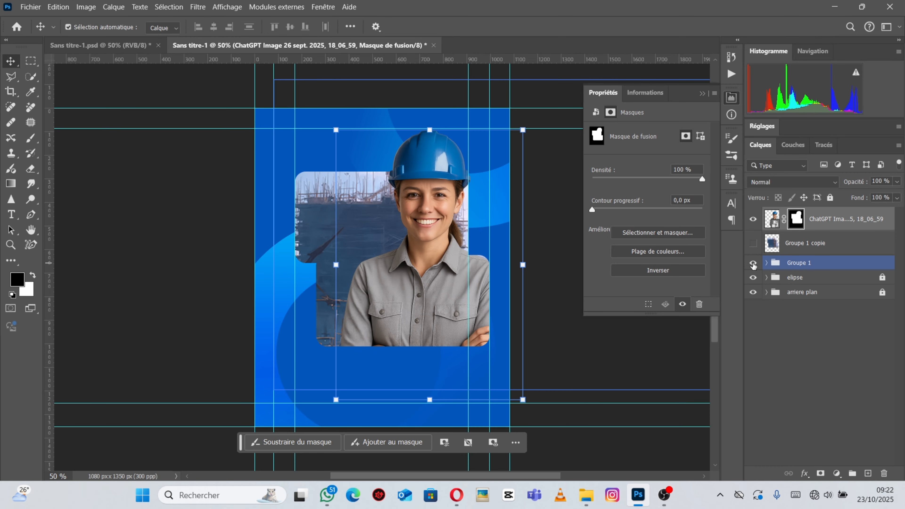
click(819, 263)
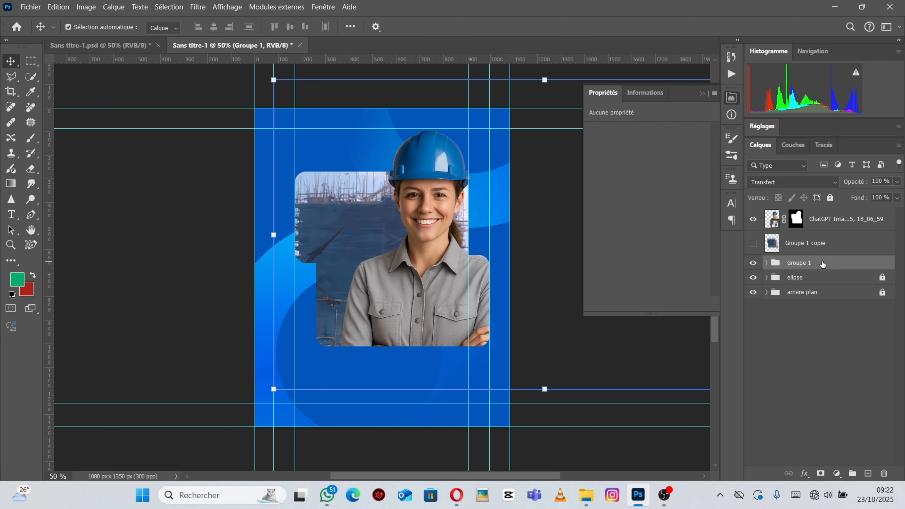
click(766, 263)
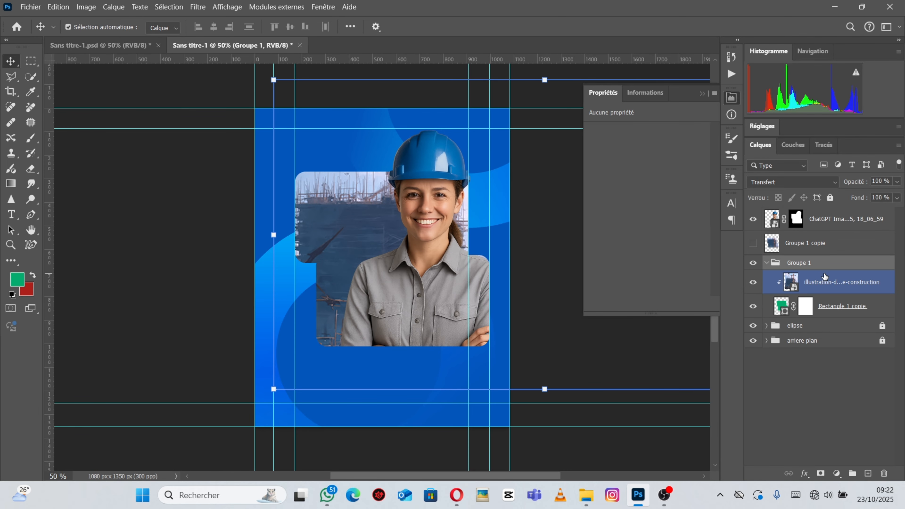
click(767, 263)
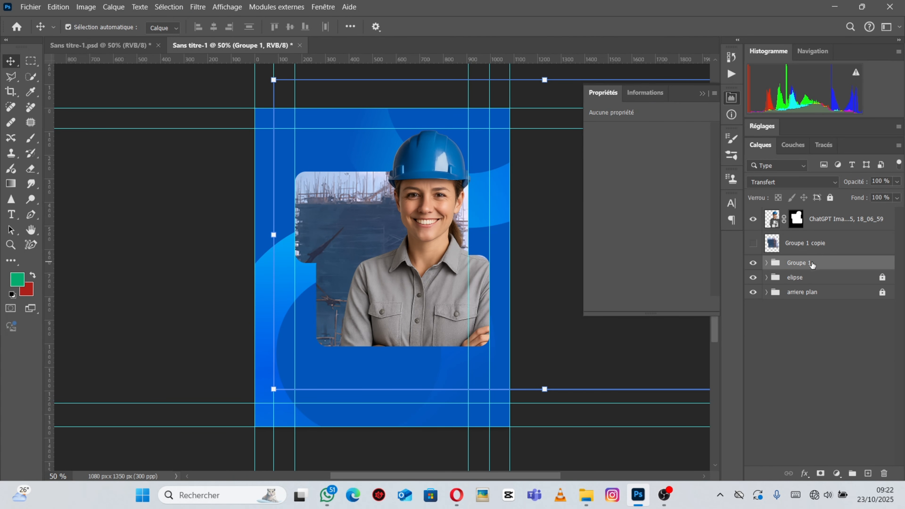
click(830, 252)
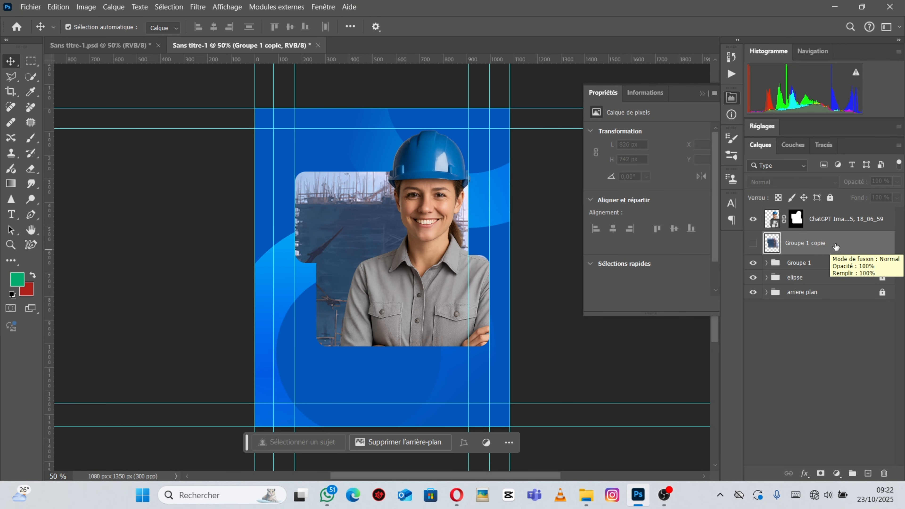
key(Delete)
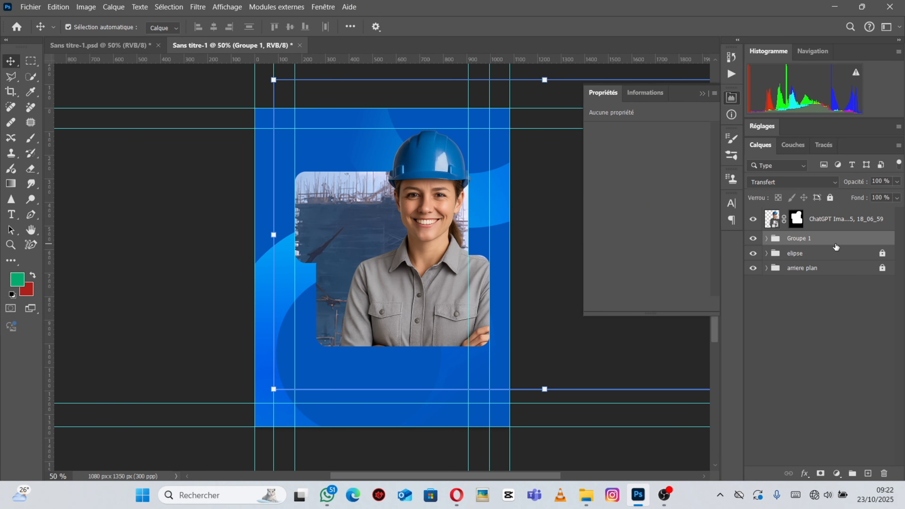
Compare with the reference poster's frame and add a Contour layer effect to the Rectangle 1 copie shape in Groupe 1
click(766, 240)
click(790, 289)
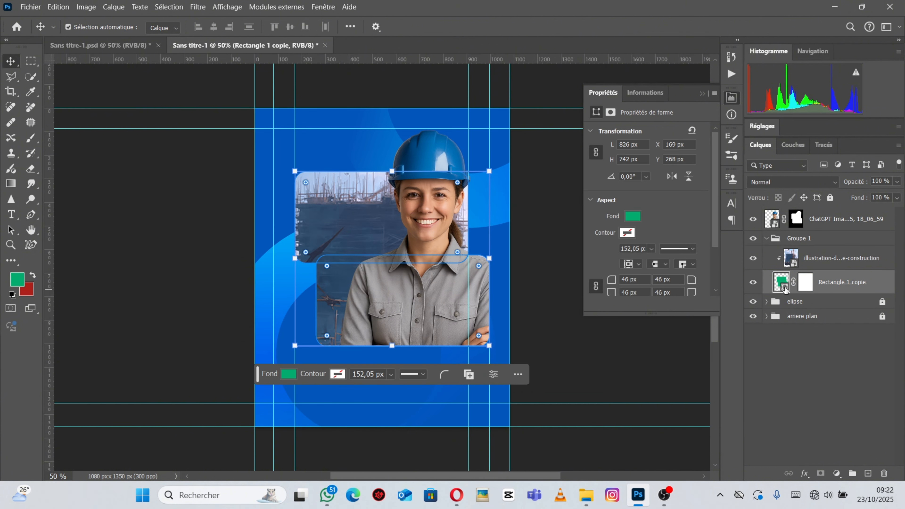
click(113, 44)
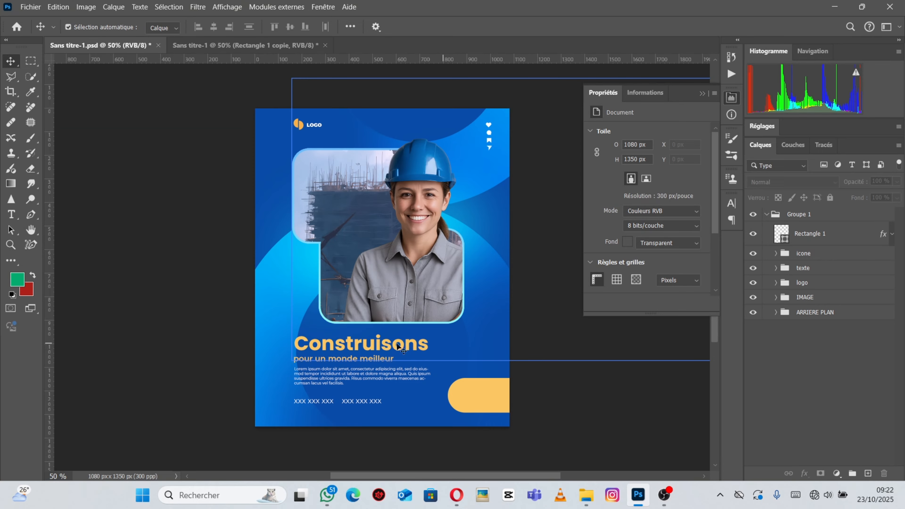
click(243, 45)
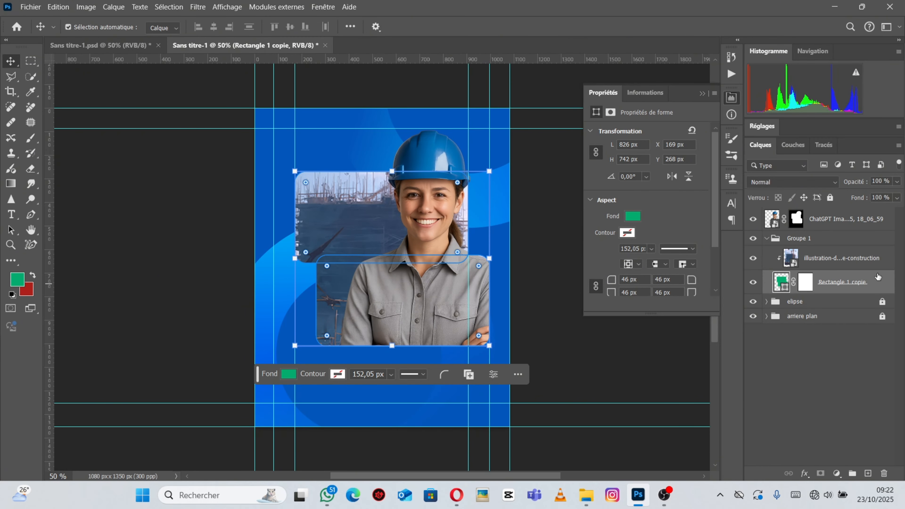
double_click(879, 281)
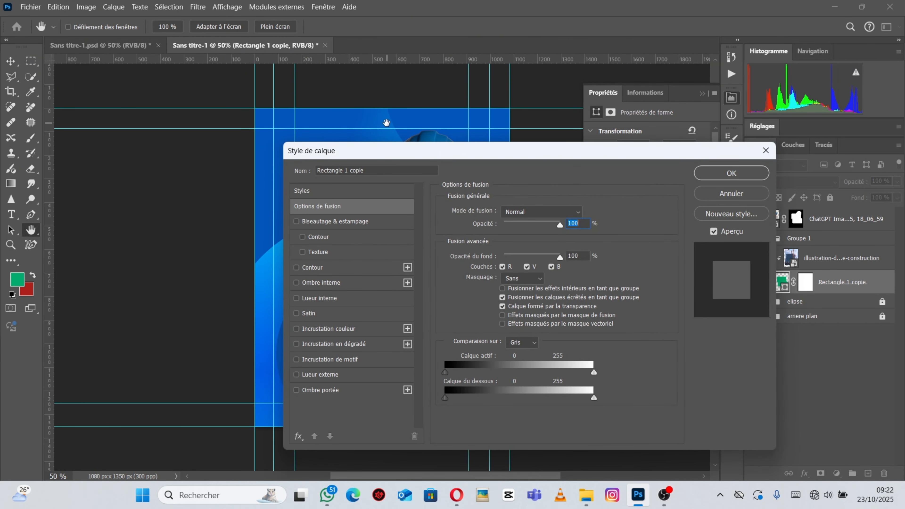
drag(389, 153, 658, 123)
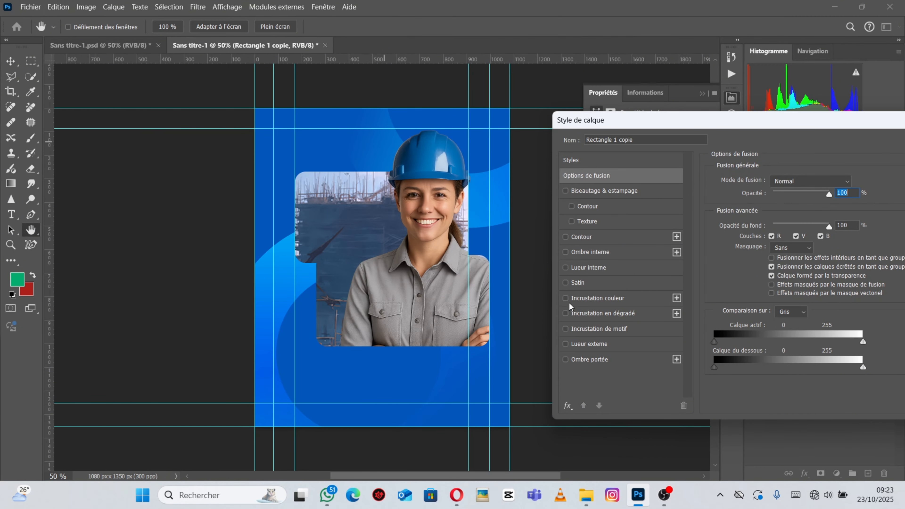
click(566, 237)
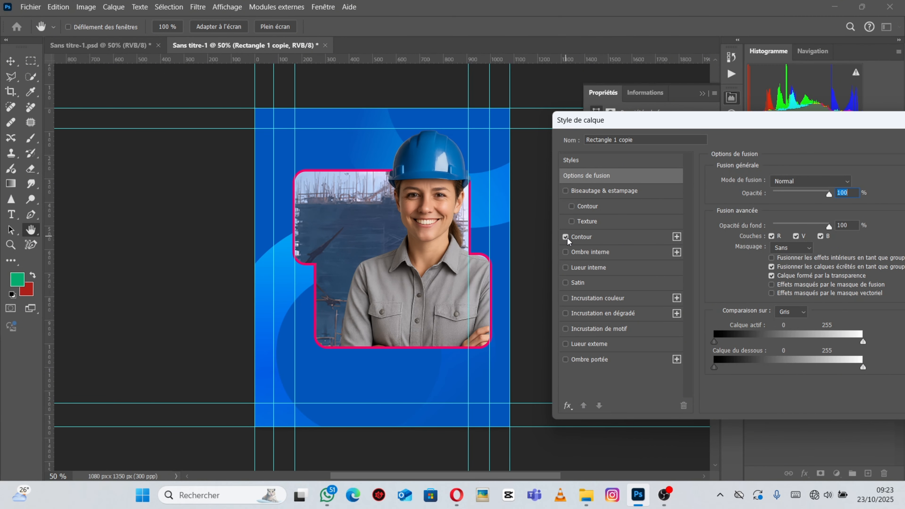
click(579, 237)
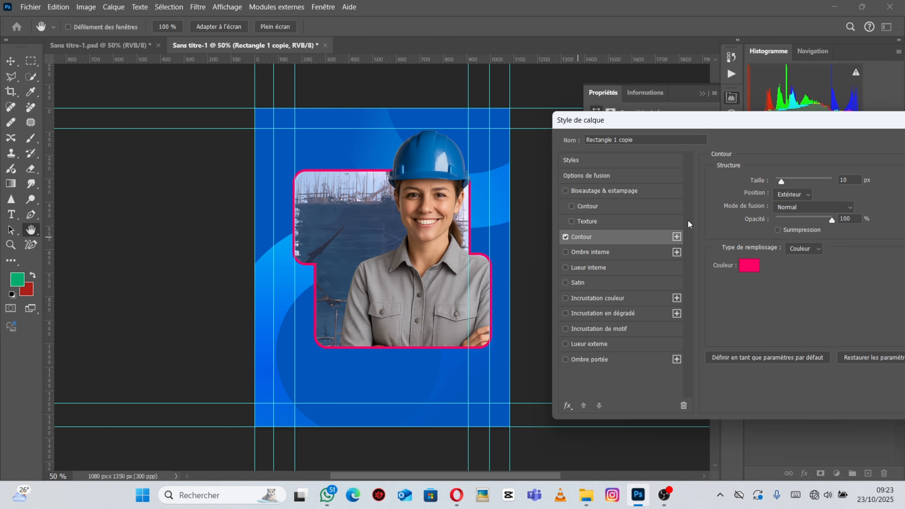
Try the Intérieur position for the frame's Contour effect and set it back to Extérieur
click(807, 194)
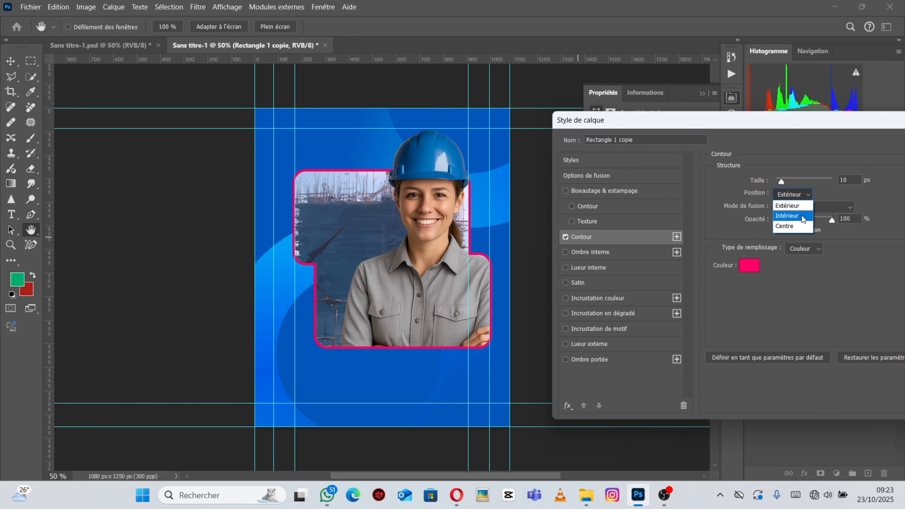
click(802, 217)
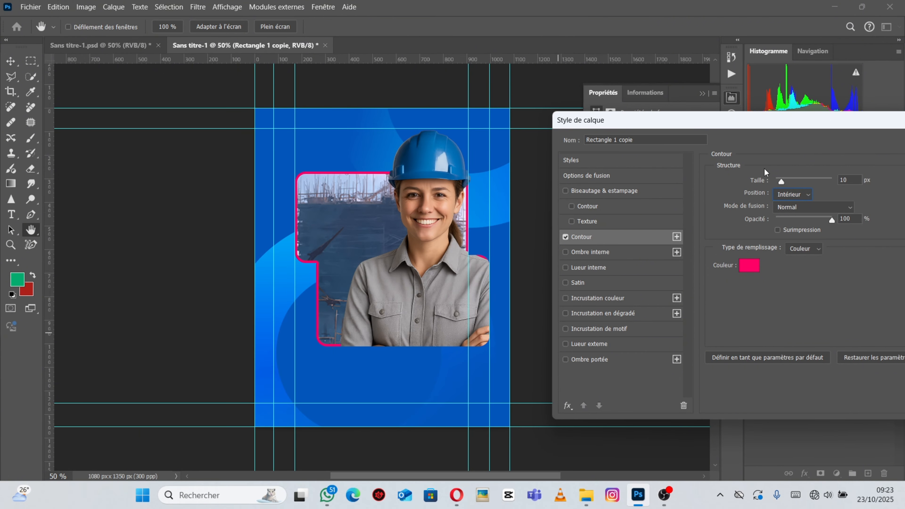
click(807, 198)
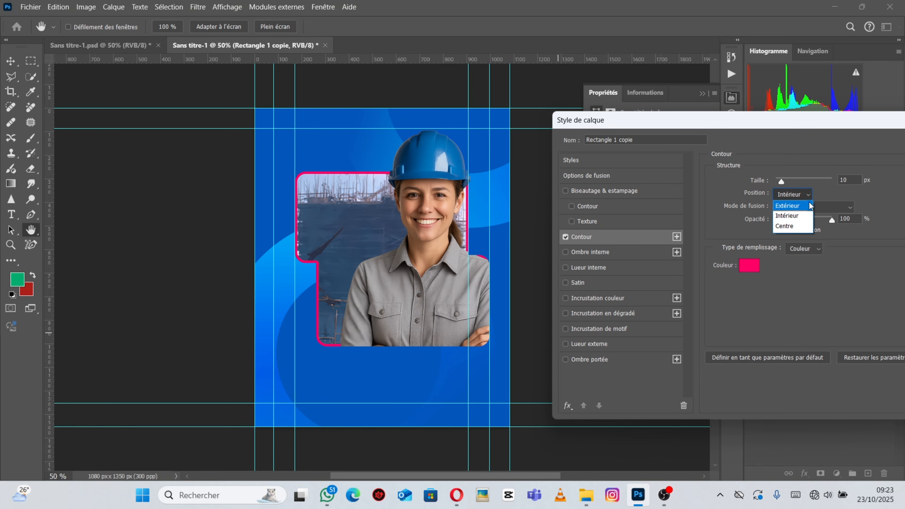
click(799, 207)
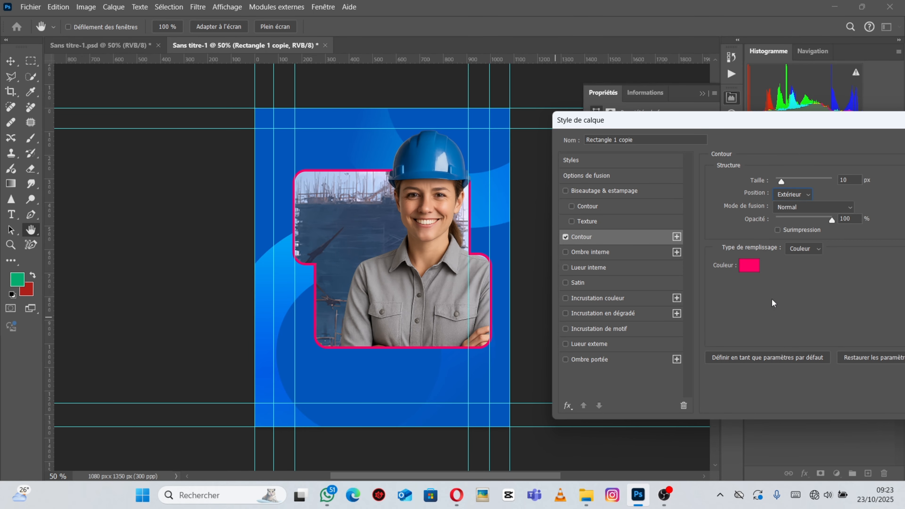
Set the frame's Contour colour to cyan 00eaff
click(748, 265)
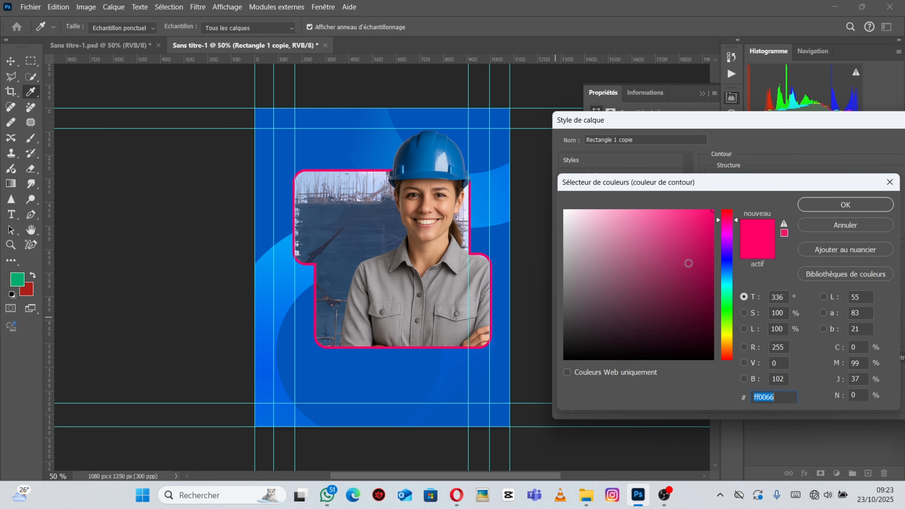
click(729, 283)
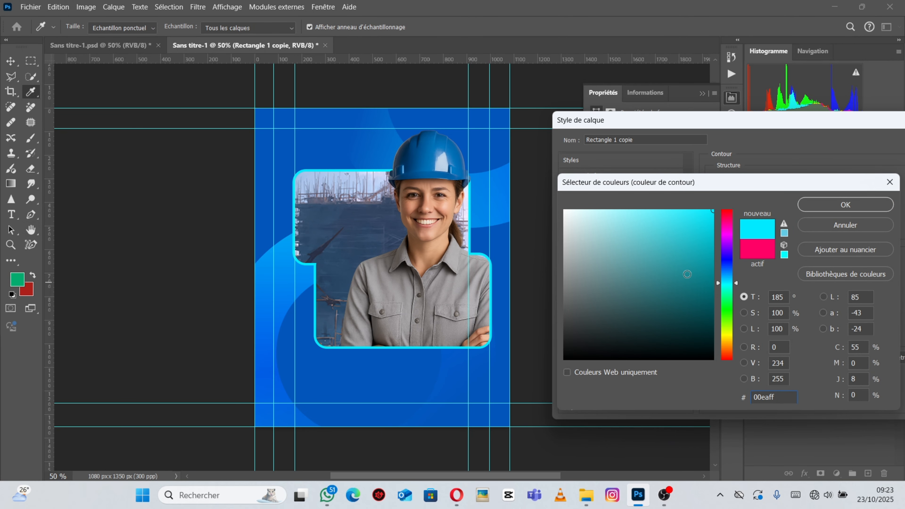
click(855, 207)
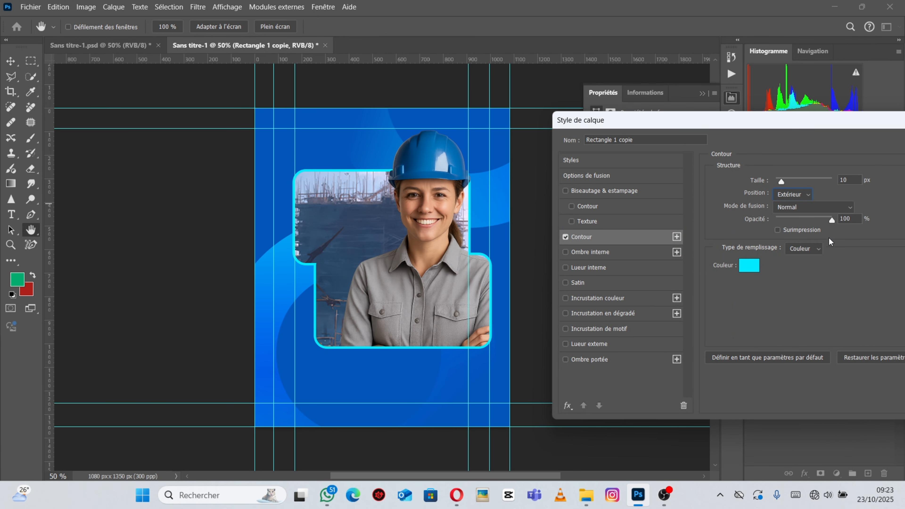
Change the Contour fill type to Dégradé with the light cyan to blue gradient preset and apply the layer style
click(818, 249)
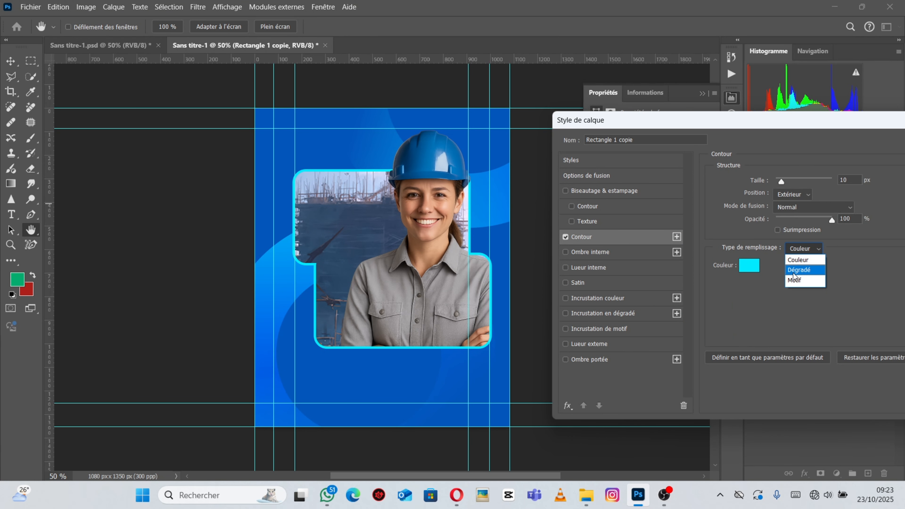
click(800, 271)
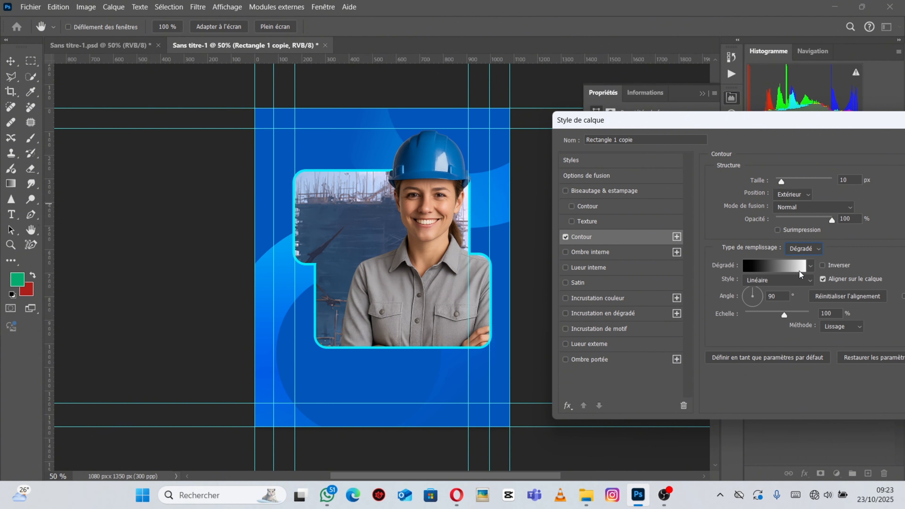
click(811, 266)
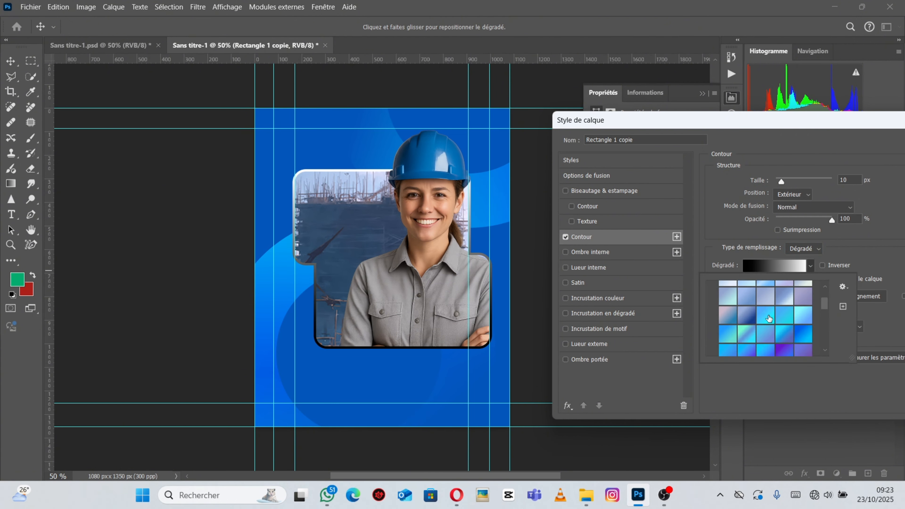
click(804, 315)
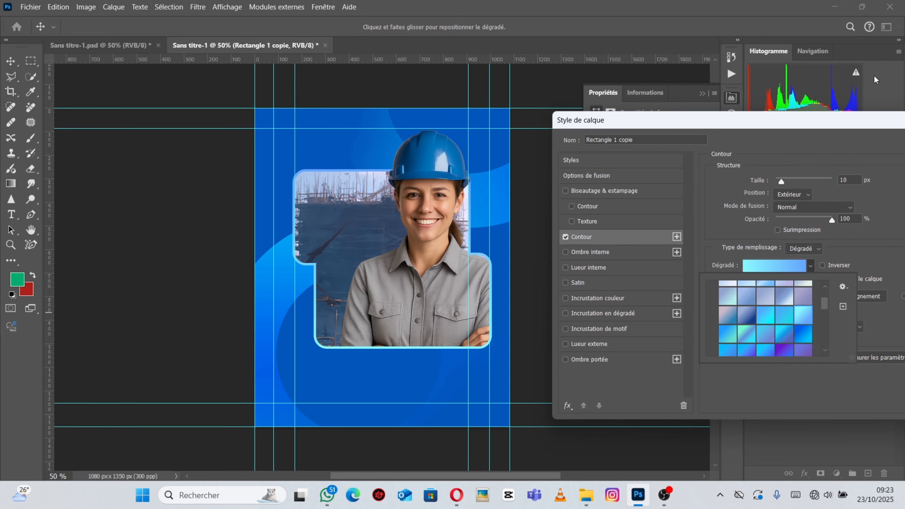
drag(855, 122, 718, 137)
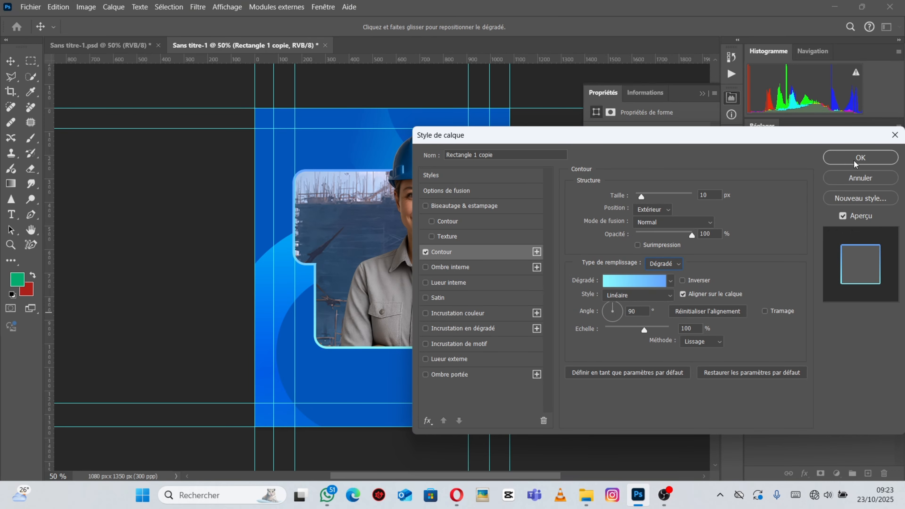
click(860, 158)
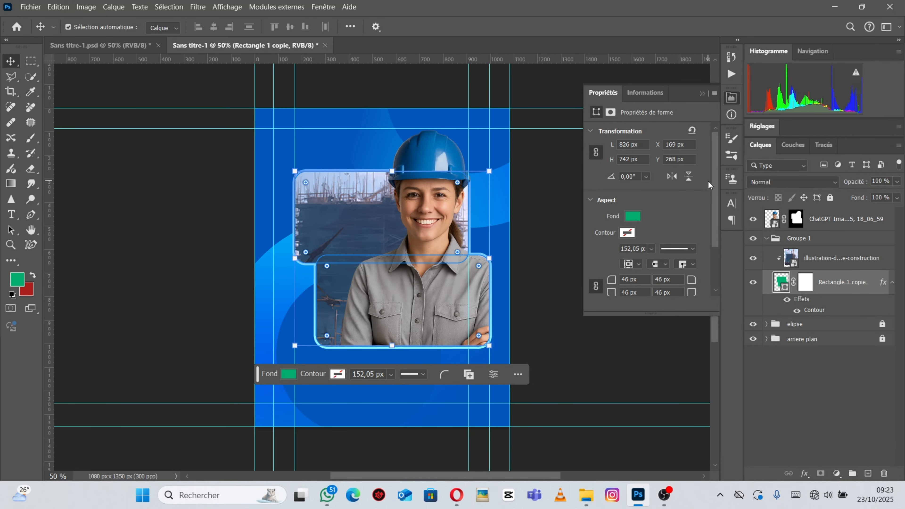
Move the woman's masked picture layer into Groupe 1, above the construction site illustration
click(779, 227)
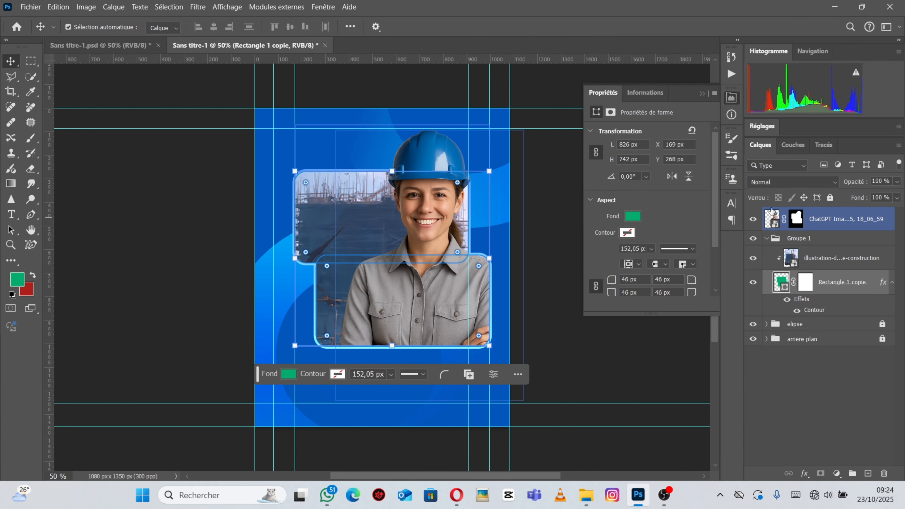
click(859, 224)
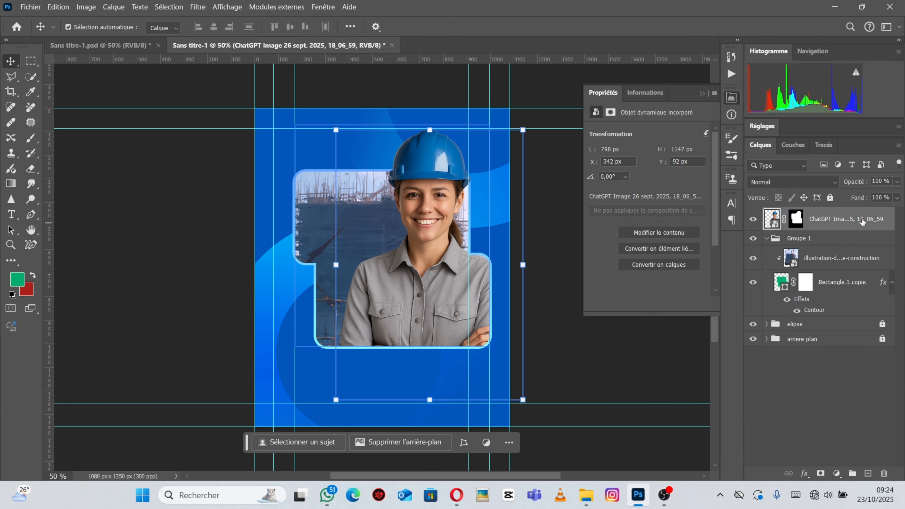
drag(849, 219, 817, 247)
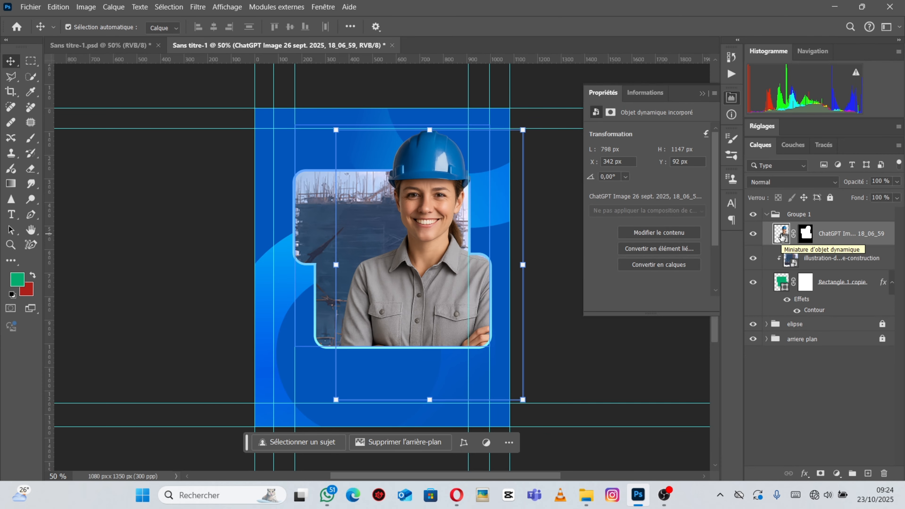
Try converting Groupe 1 to a smart object and transforming it, cancel the transform and undo the conversion
click(819, 214)
click(766, 214)
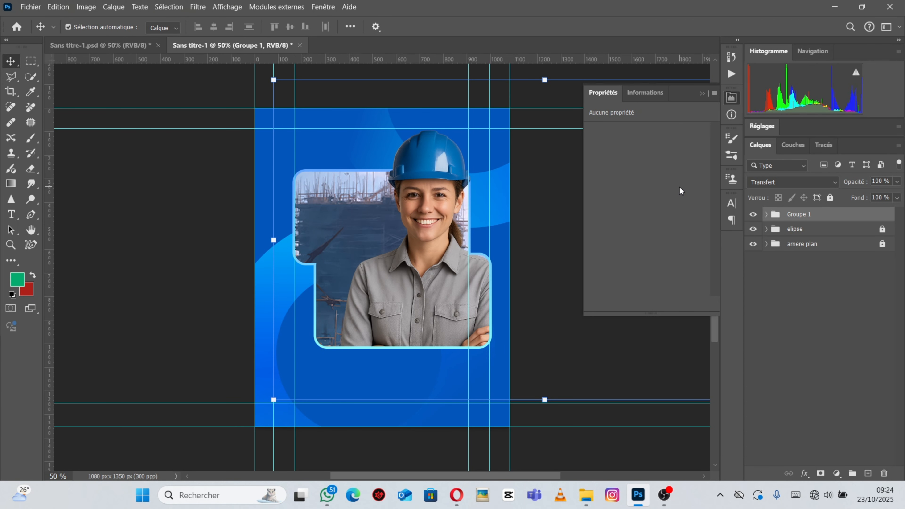
right_click(824, 214)
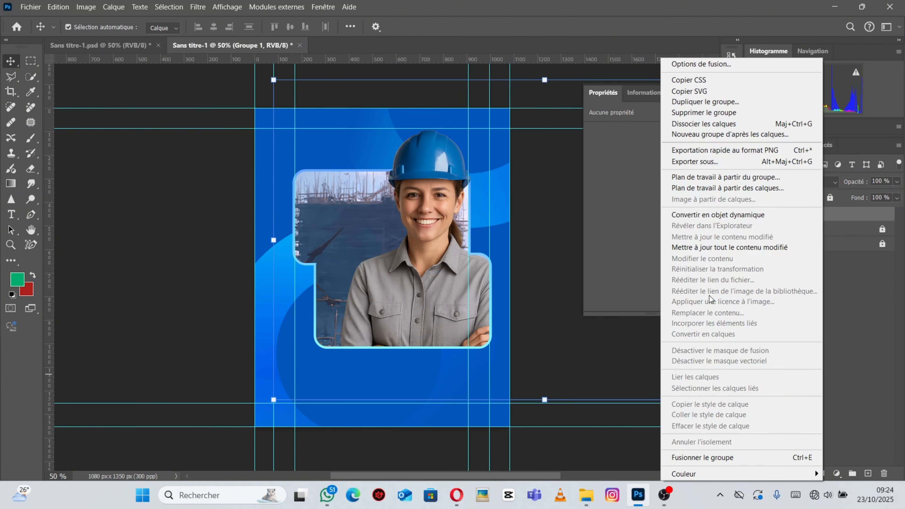
click(704, 216)
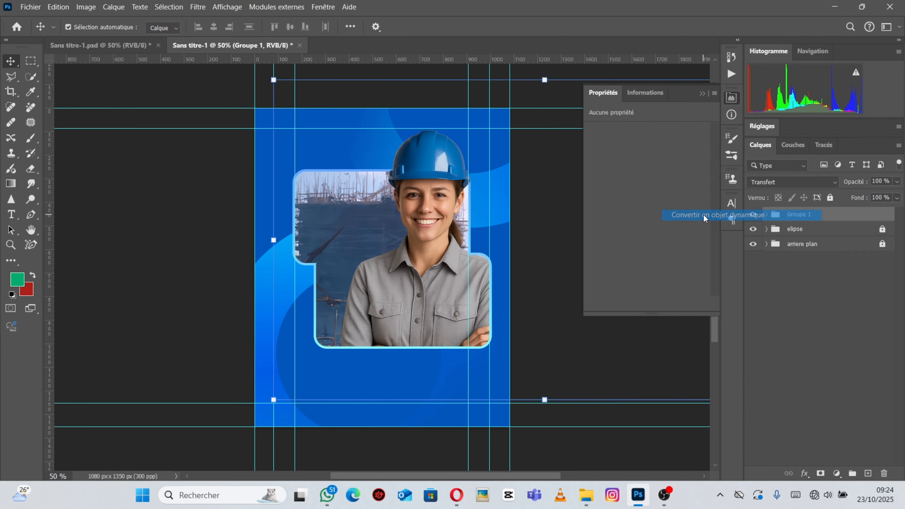
mouse_move(493, 240)
mouse_down()
mouse_move(467, 241)
mouse_move(516, 235)
mouse_move(421, 251)
mouse_move(503, 238)
mouse_move(481, 235)
mouse_move(499, 250)
mouse_move(492, 246)
mouse_up()
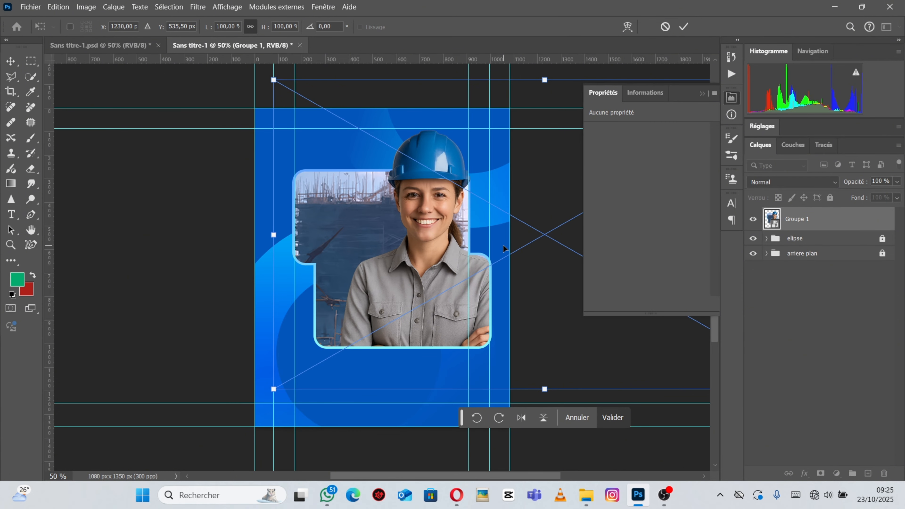
key(Escape)
key(ctrl+z)
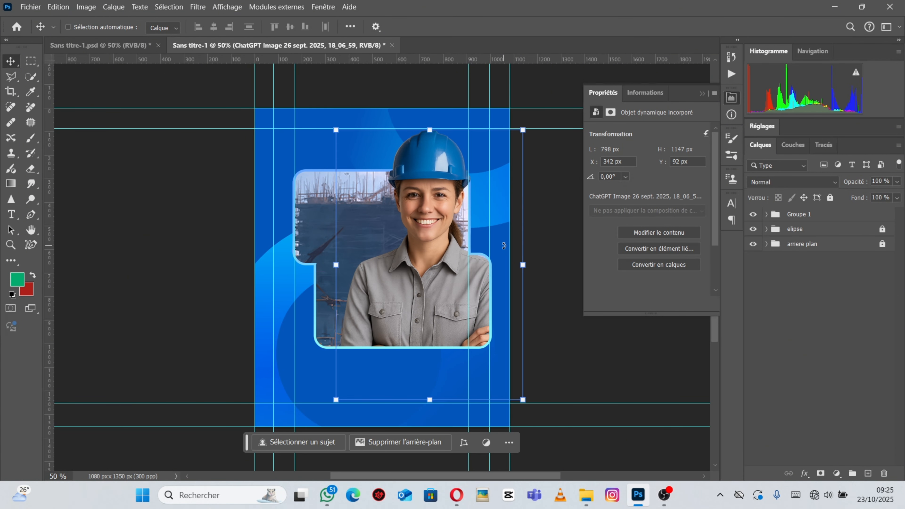
Try scaling down the unconverted Groupe 1 as a whole, and cancel the transform
ctrl+click(788, 215)
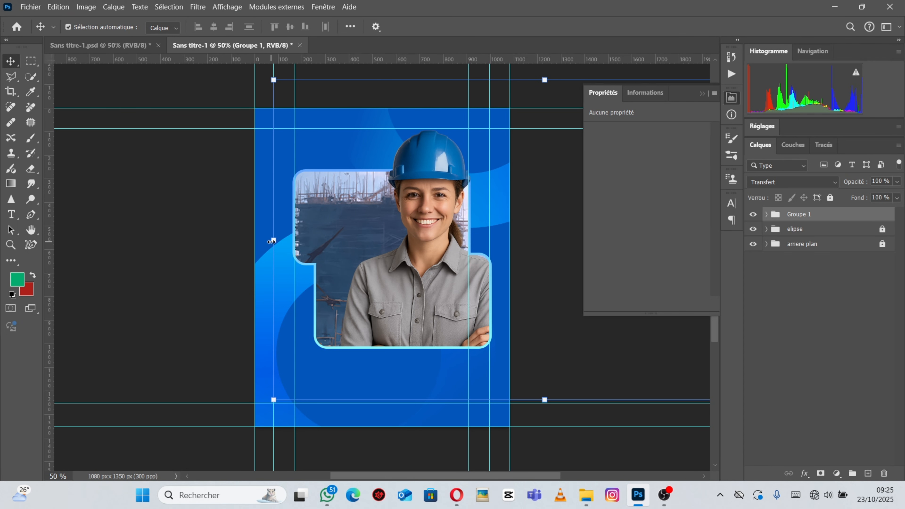
drag(271, 242, 306, 247)
key(Escape)
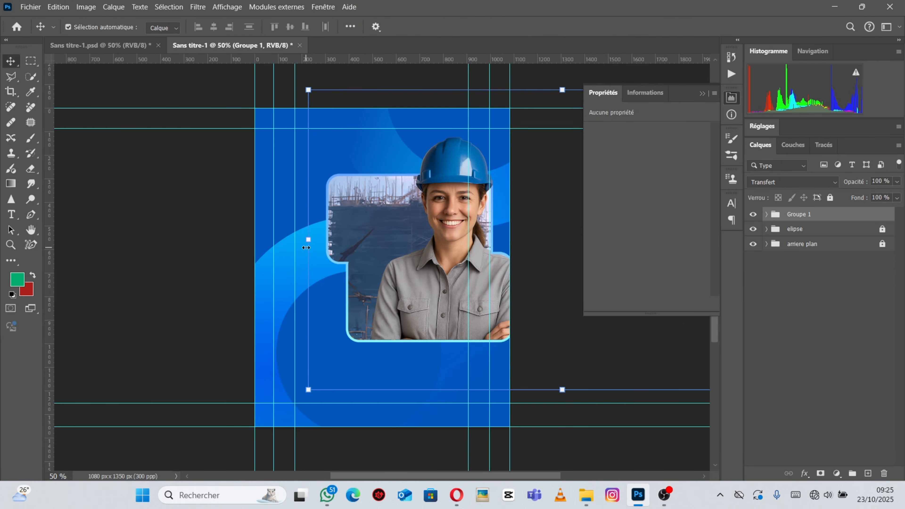
Convert Groupe 1 to a smart object and move it to about X 114 px, Y 50 px
right_click(841, 218)
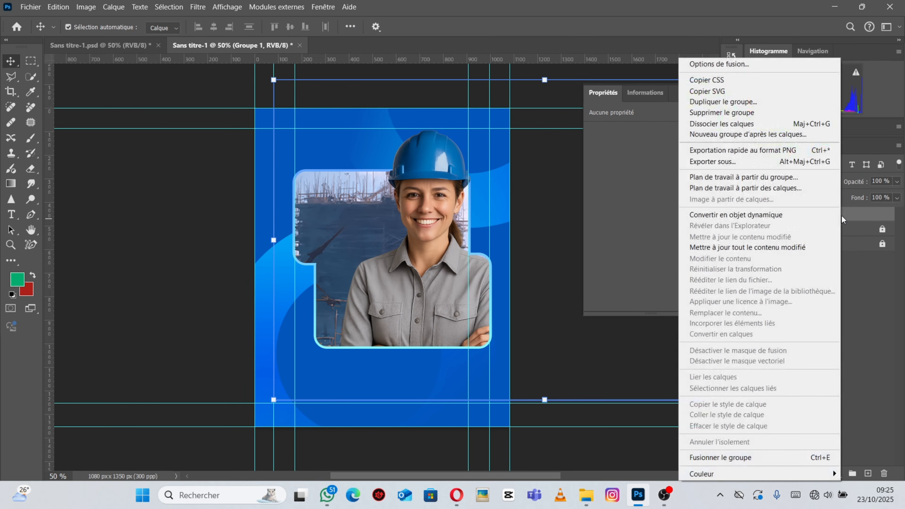
click(761, 217)
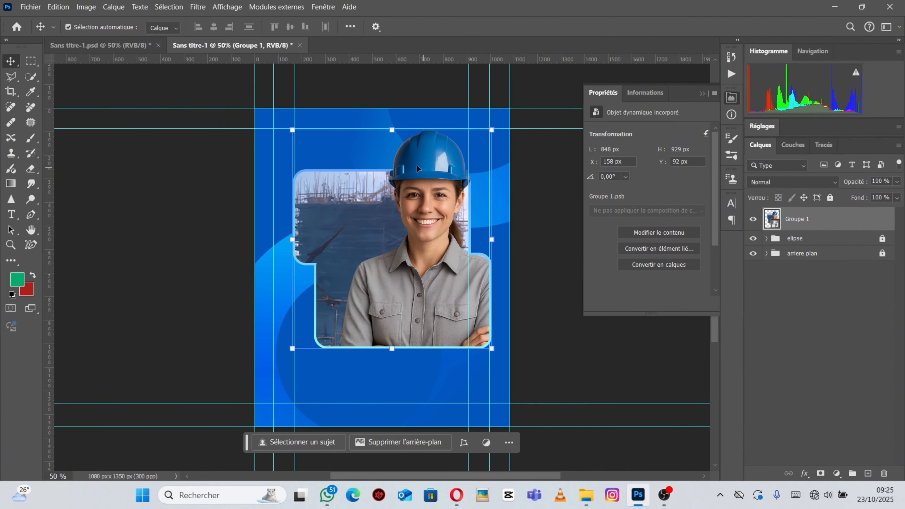
drag(386, 133, 415, 249)
key(Return)
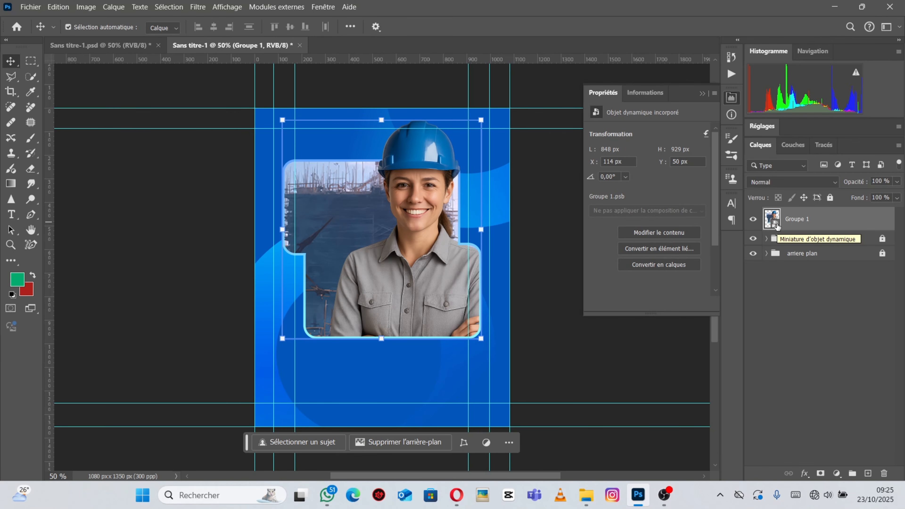
Open the Groupe 1 smart object's contents to inspect them and return to the poster document
double_click(777, 225)
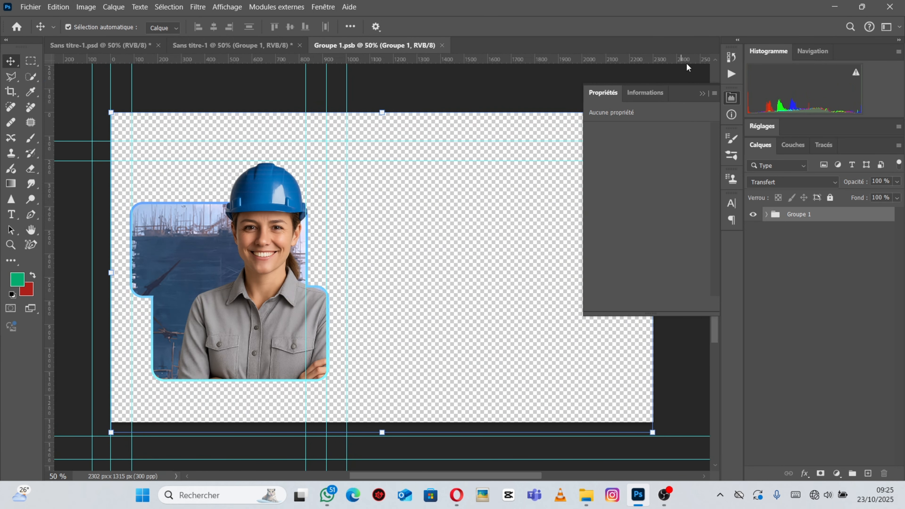
click(701, 93)
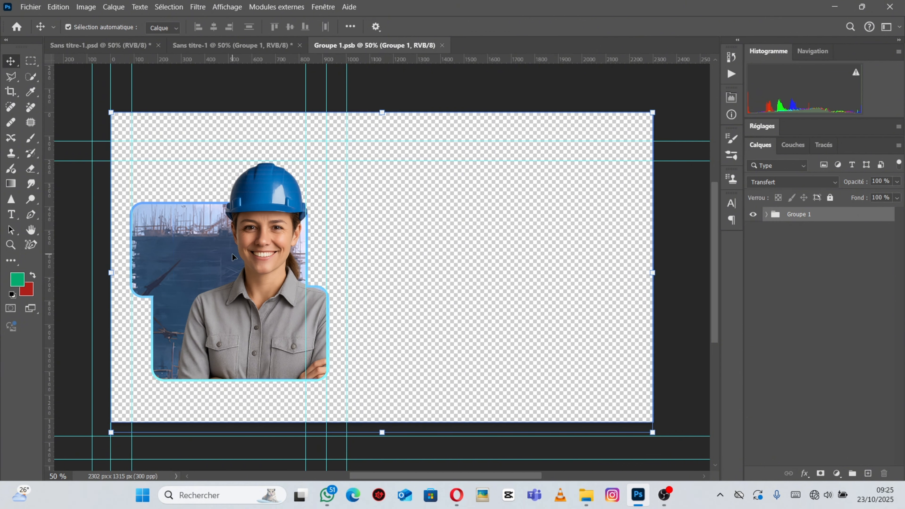
key(ctrl)
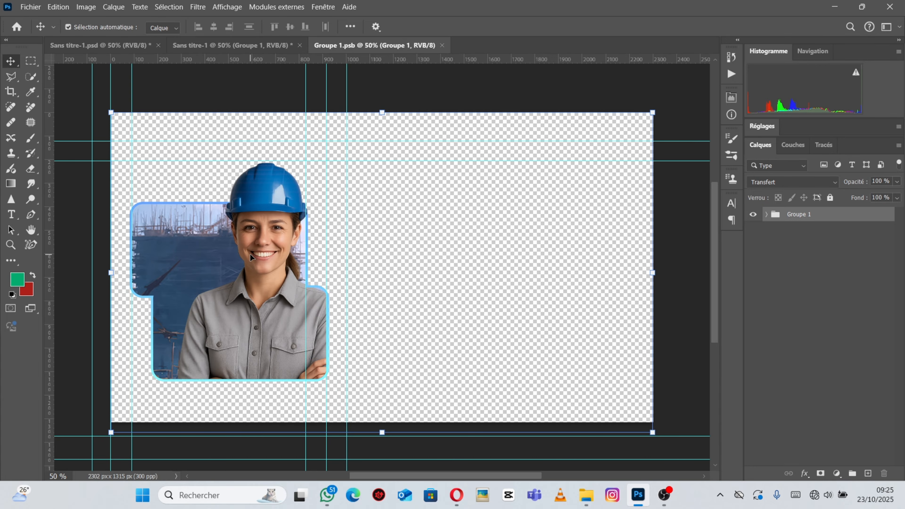
click(217, 44)
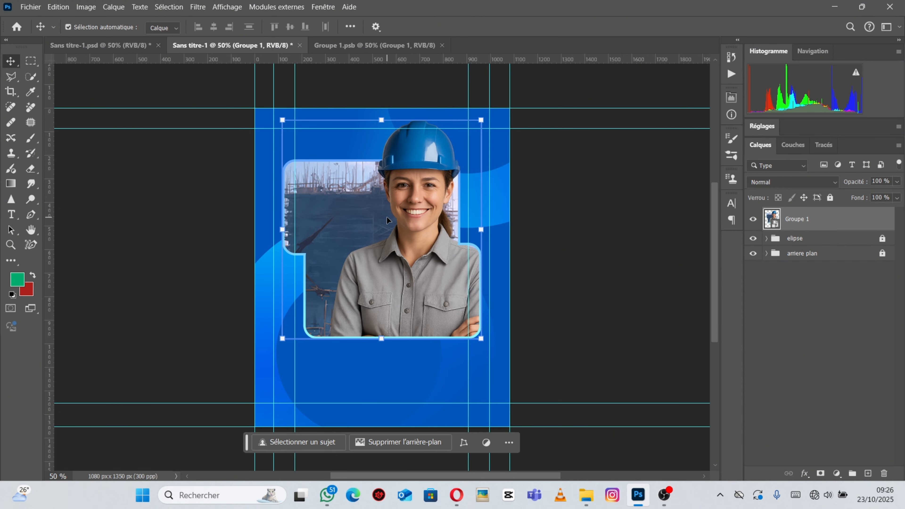
Scale the Groupe 1 smart object down proportionally to fit between the inner vertical guides, and nudge it slightly upward
key(ctrl+t)
mouse_move(382, 125)
mouse_down()
mouse_move(379, 117)
mouse_move(383, 132)
mouse_up()
drag(265, 77, 312, 105)
drag(396, 217, 371, 221)
drag(514, 97, 519, 114)
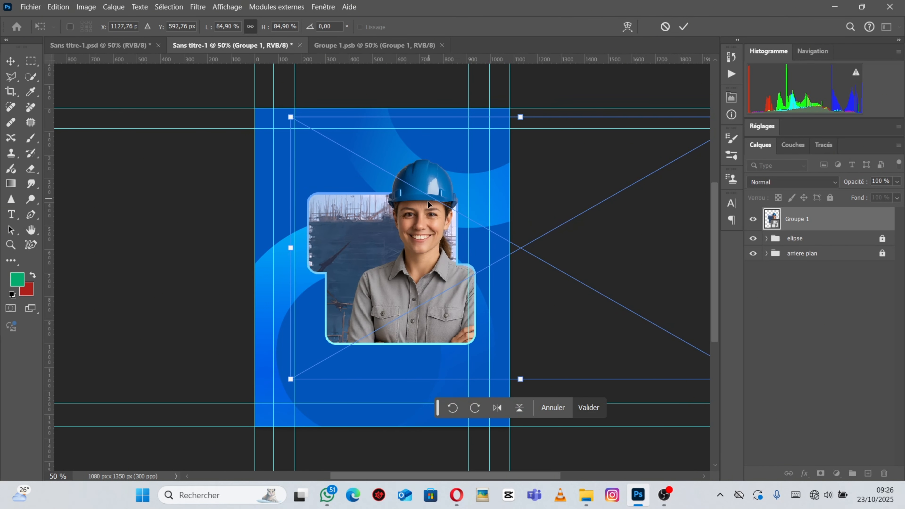
drag(429, 202, 419, 194)
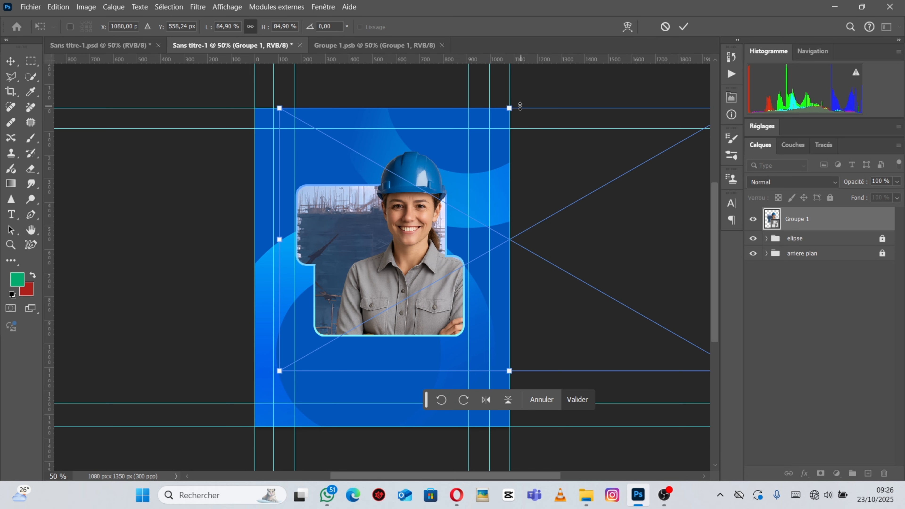
drag(509, 107, 512, 103)
drag(402, 215, 401, 234)
key(Return)
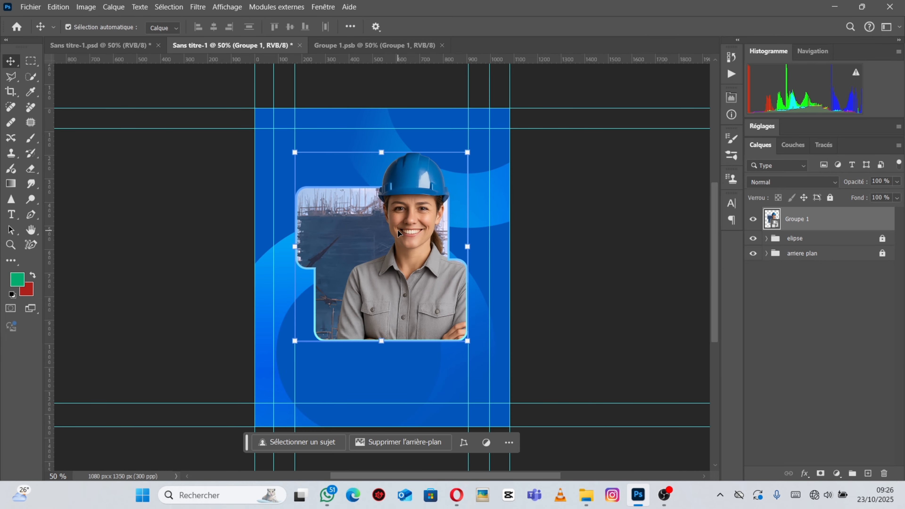
key(Up)
key(Up)
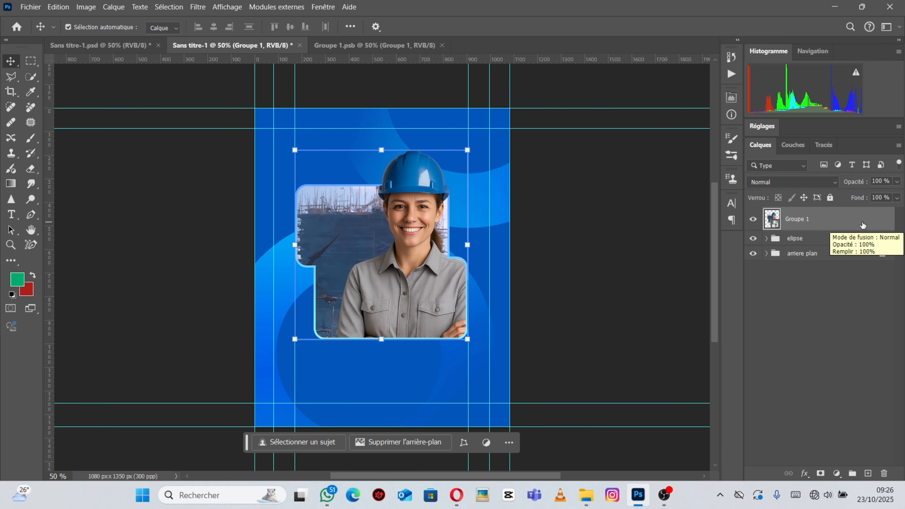
Put the Groupe 1 smart object in a new group named image and lock the group
key(ctrl+g)
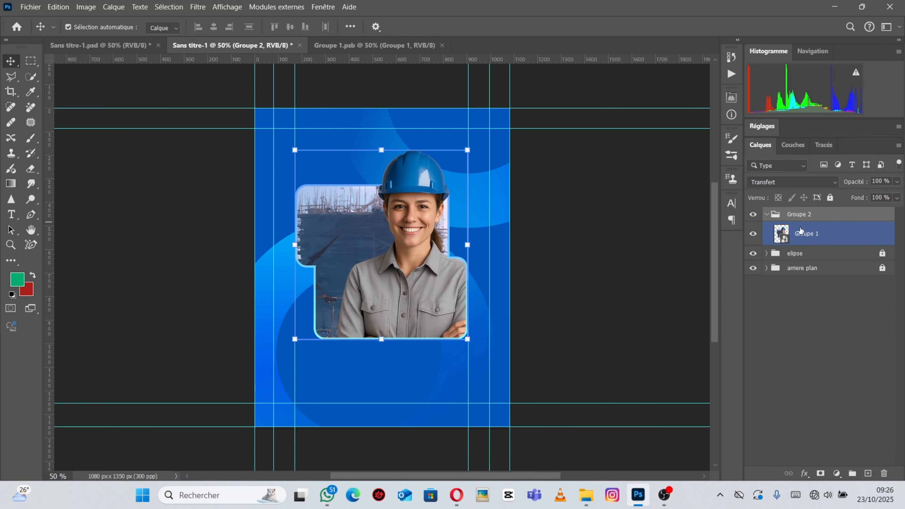
click(767, 214)
double_click(797, 214)
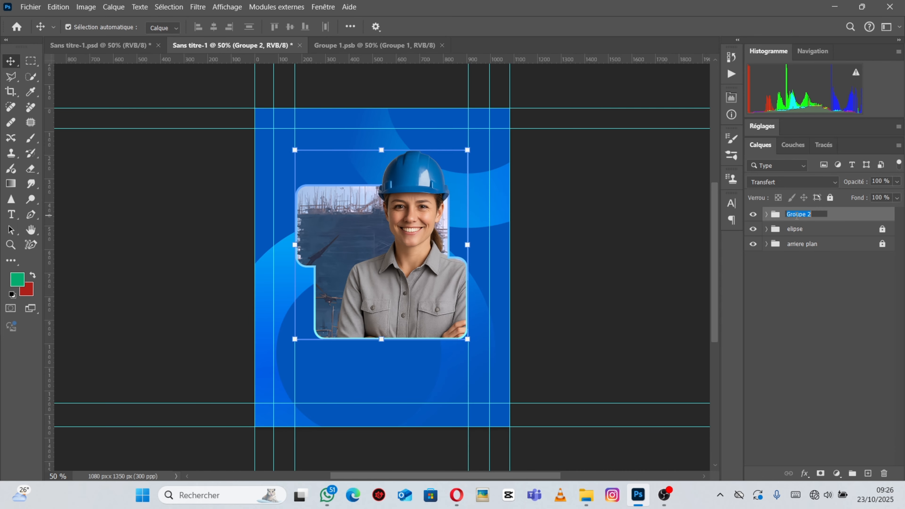
key(BackSpace)
text(image)
key(Return)
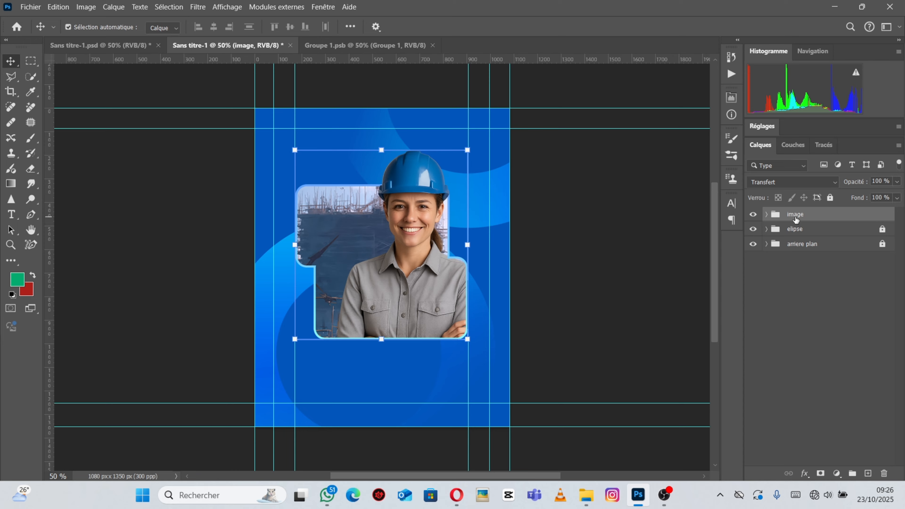
click(830, 198)
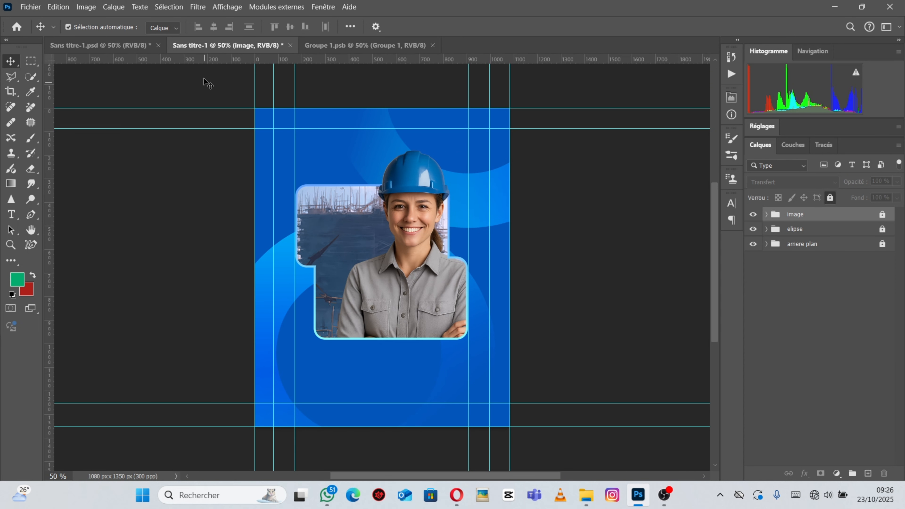
Compare the finished reference poster Sans titre-1.psd with the working poster and the smart object's contents in Groupe 1.psb
click(107, 45)
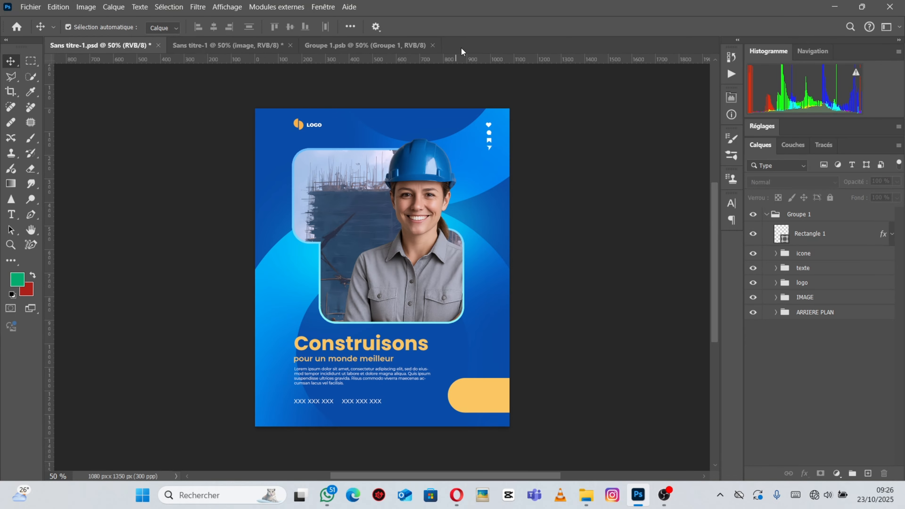
click(409, 45)
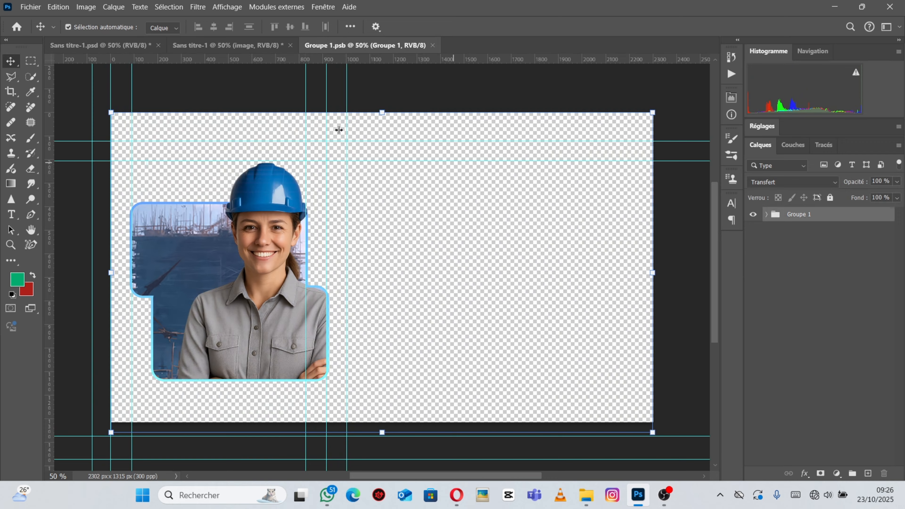
click(246, 45)
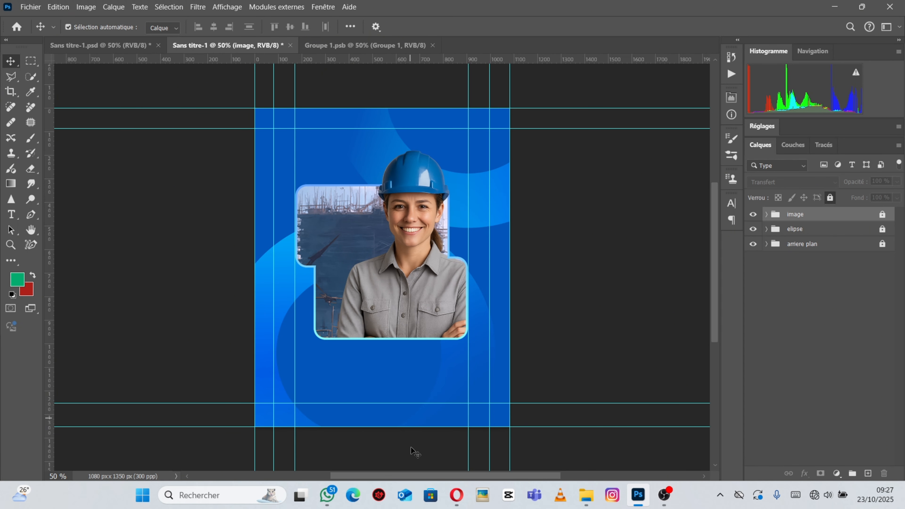
click(103, 41)
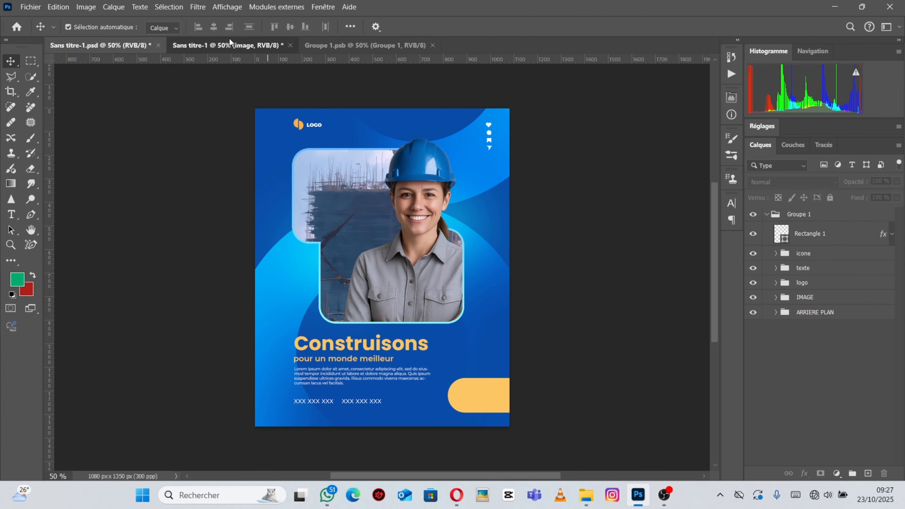
click(228, 45)
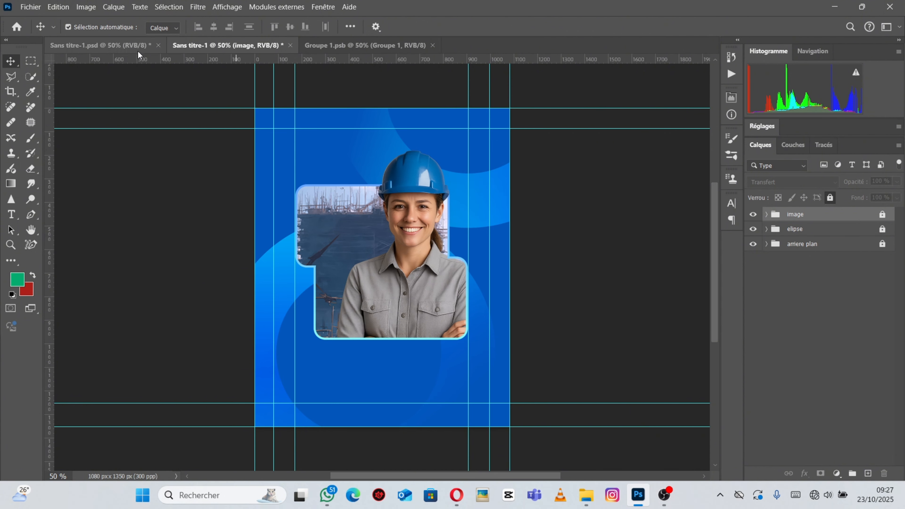
click(122, 48)
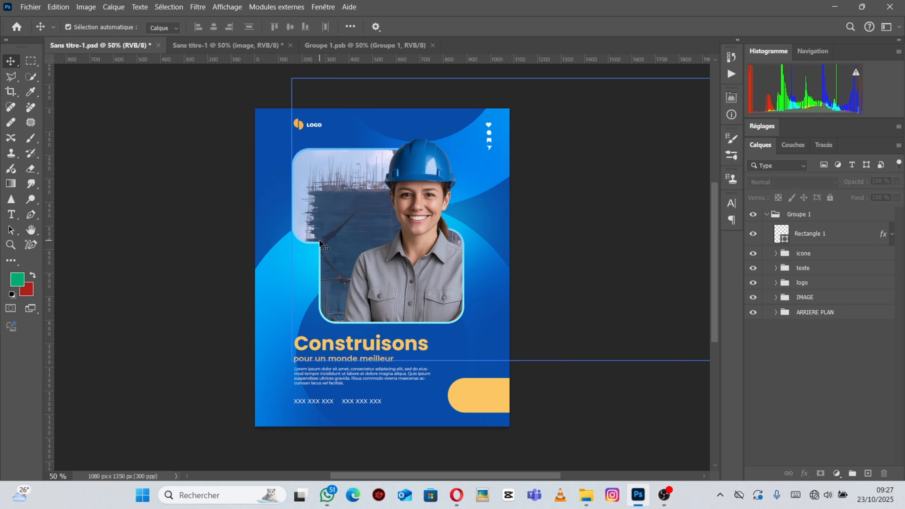
click(347, 45)
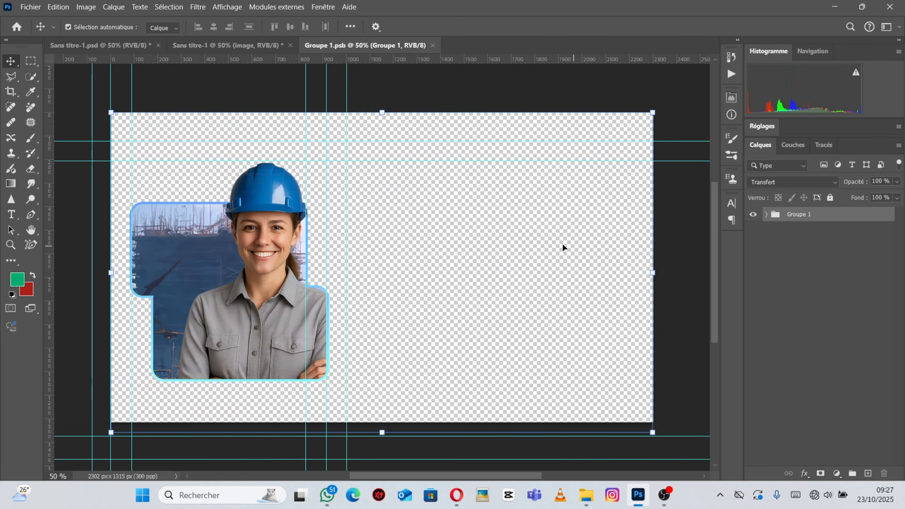
click(205, 45)
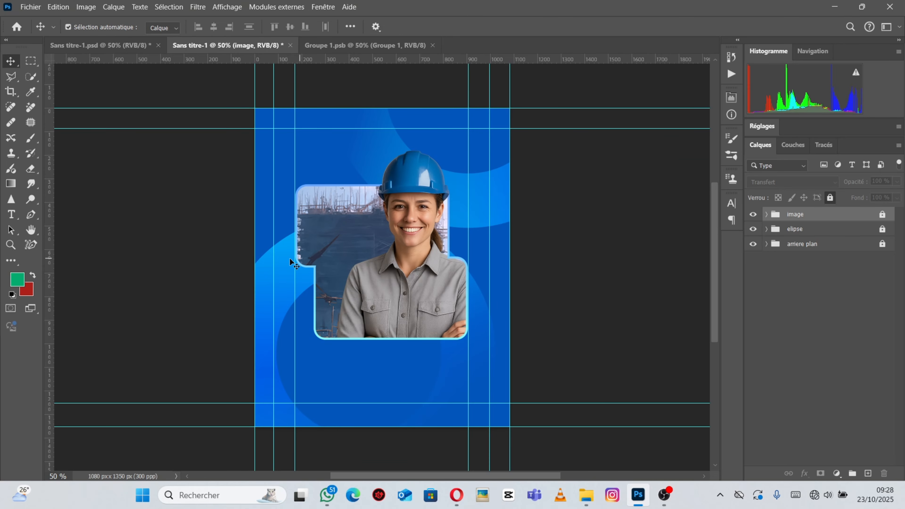
Collapse the arriere plan group after checking it, then expand and unlock the elipse group to reach its ellipse layers
click(781, 244)
click(766, 244)
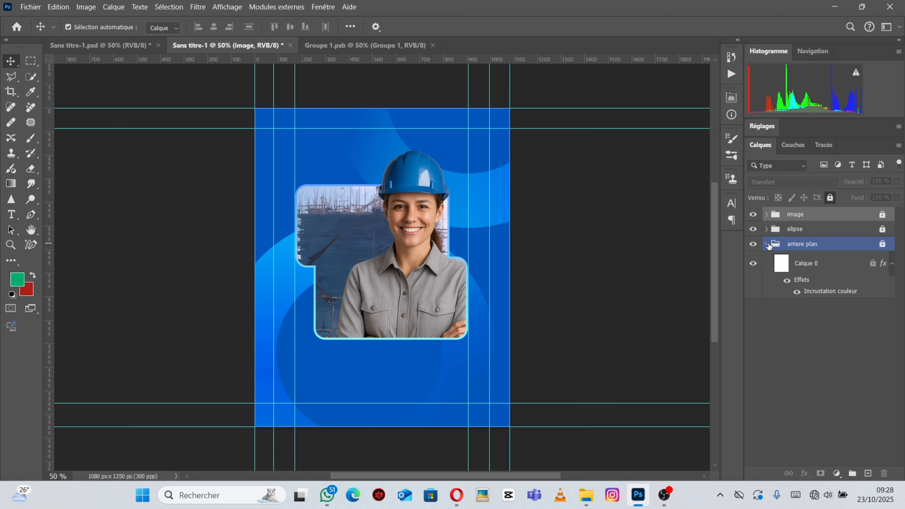
click(773, 244)
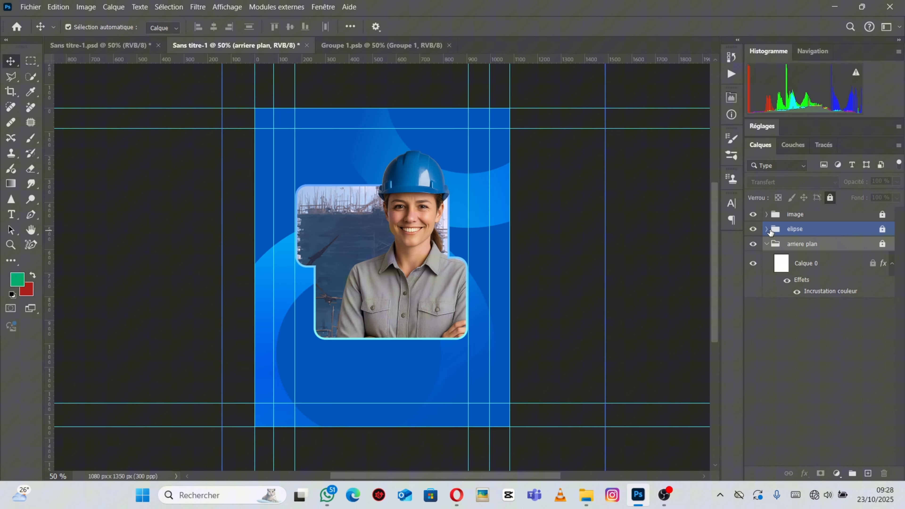
click(767, 244)
click(766, 229)
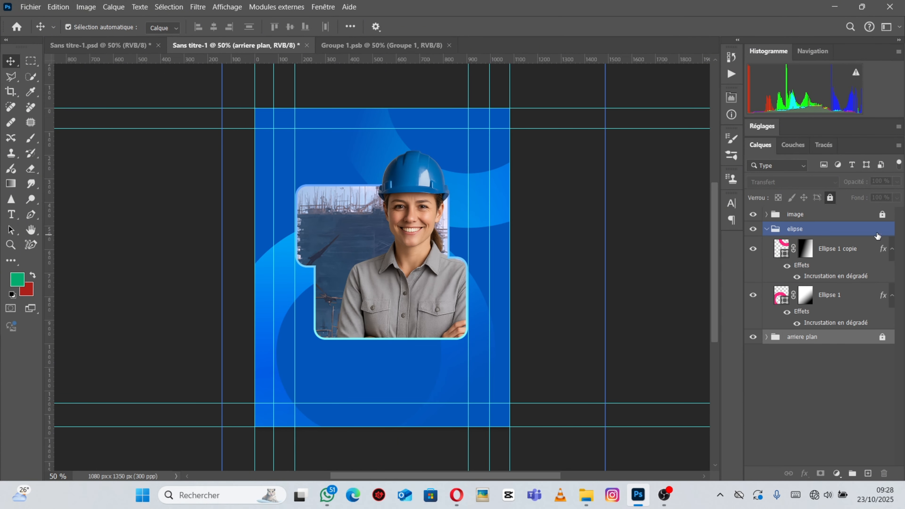
click(797, 310)
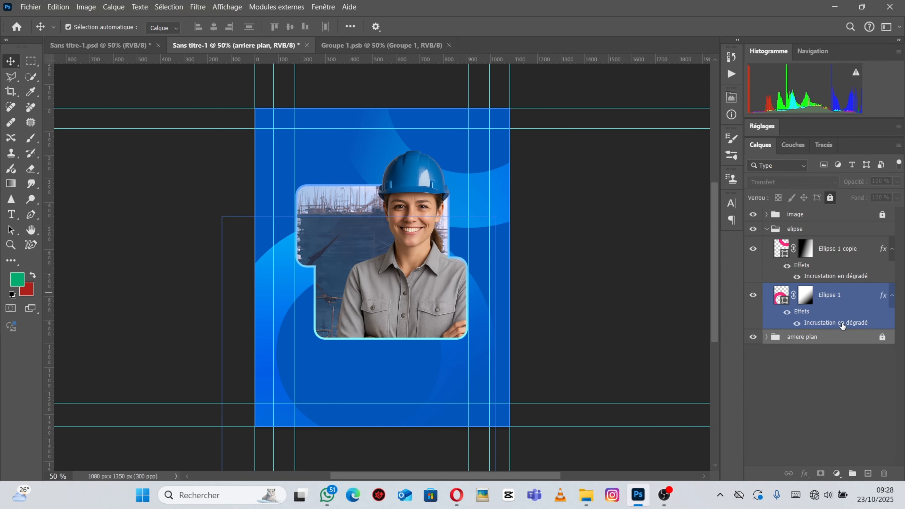
Set the angle of the Ellipse 1 layer's gradient overlay to -52°
double_click(834, 322)
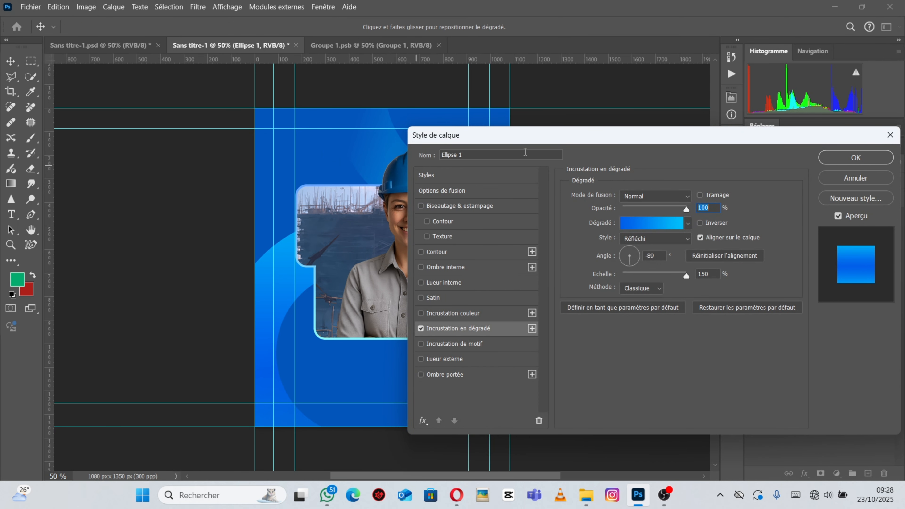
drag(576, 145, 691, 146)
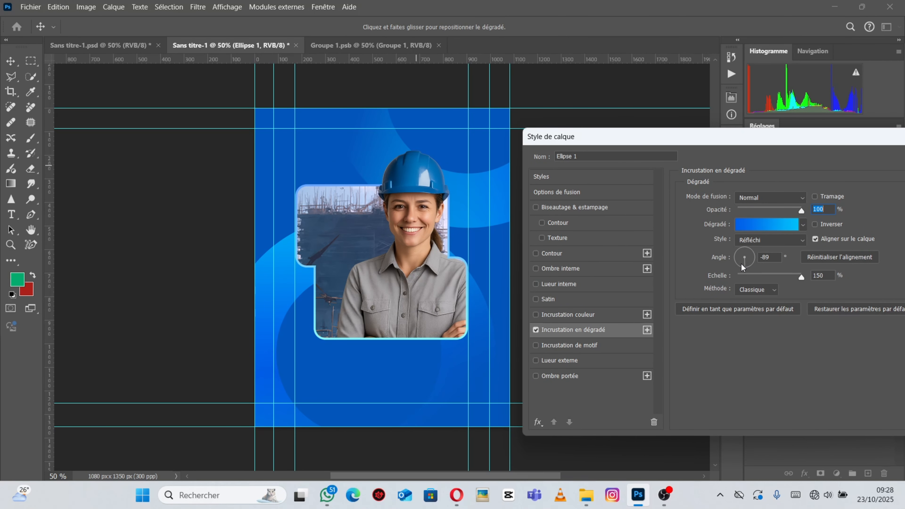
drag(741, 264, 746, 263)
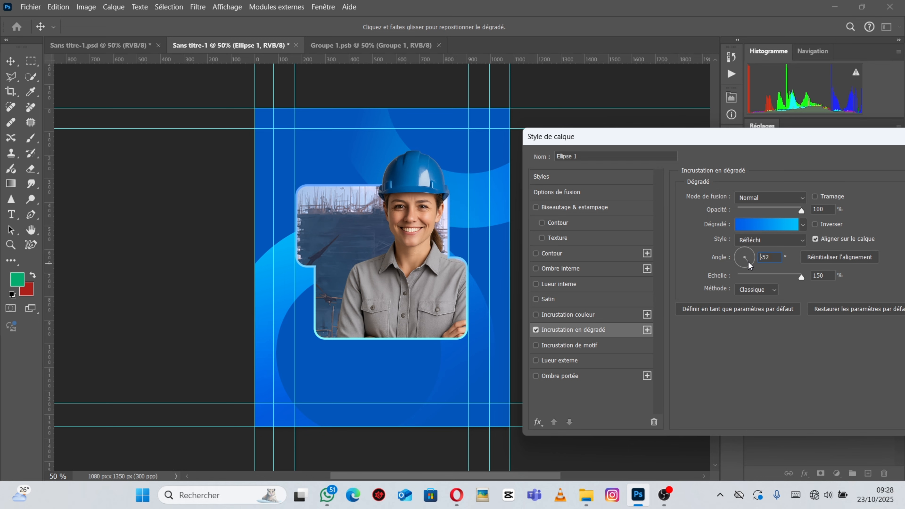
click(748, 260)
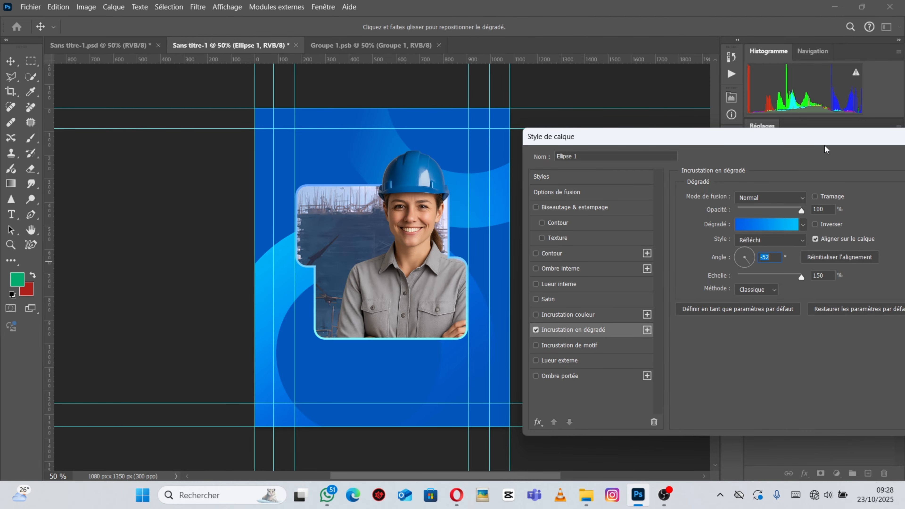
drag(824, 147, 661, 203)
click(806, 216)
Set the gradient overlay angle of the Ellipse 1 copie layer to -105°
click(832, 277)
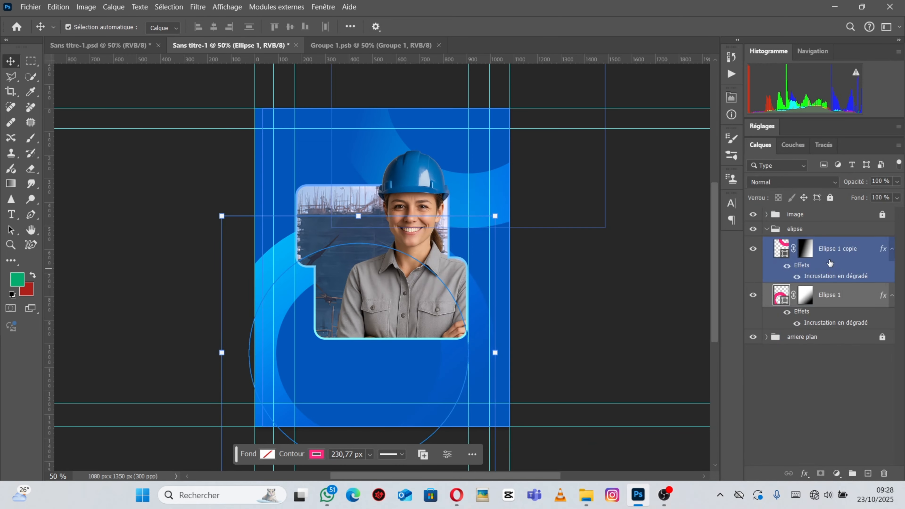
double_click(832, 278)
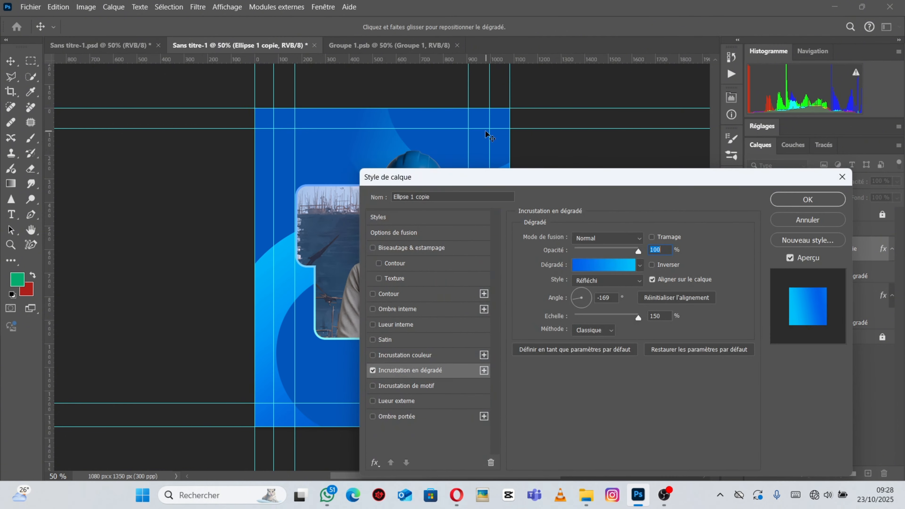
drag(441, 173, 667, 101)
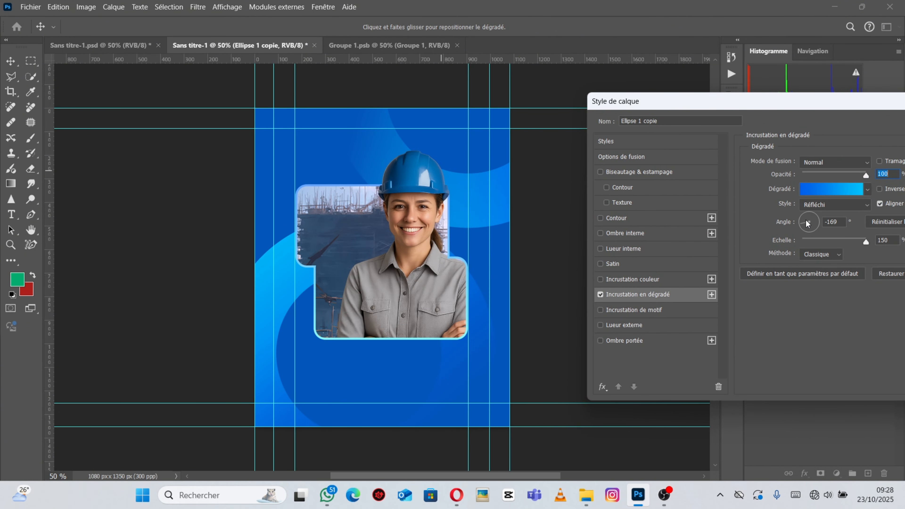
mouse_move(808, 223)
mouse_down()
mouse_move(814, 218)
mouse_move(806, 218)
mouse_move(810, 233)
mouse_up()
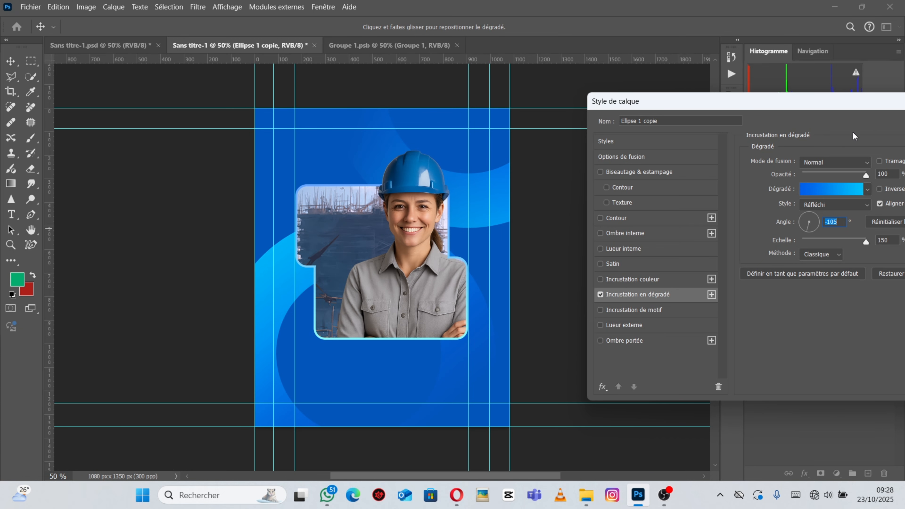
drag(852, 102, 626, 125)
click(848, 150)
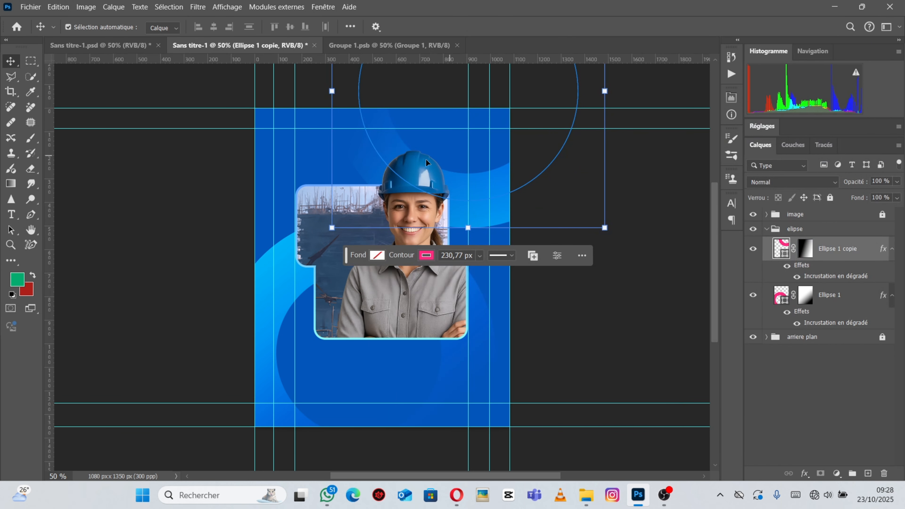
Try enlarging the upper ellipse, Ellipse 1 copie, to about 116% and moving it up, then undo the transformation
drag(332, 91, 288, 93)
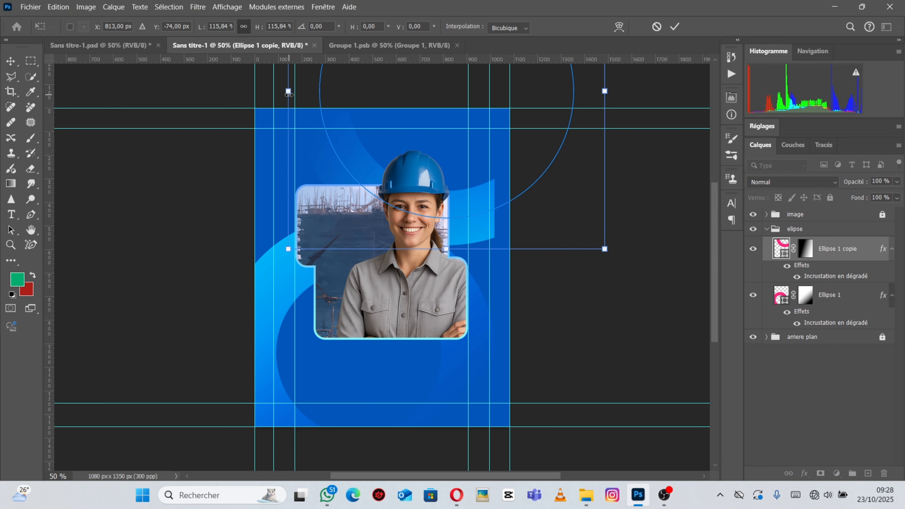
drag(476, 203, 472, 181)
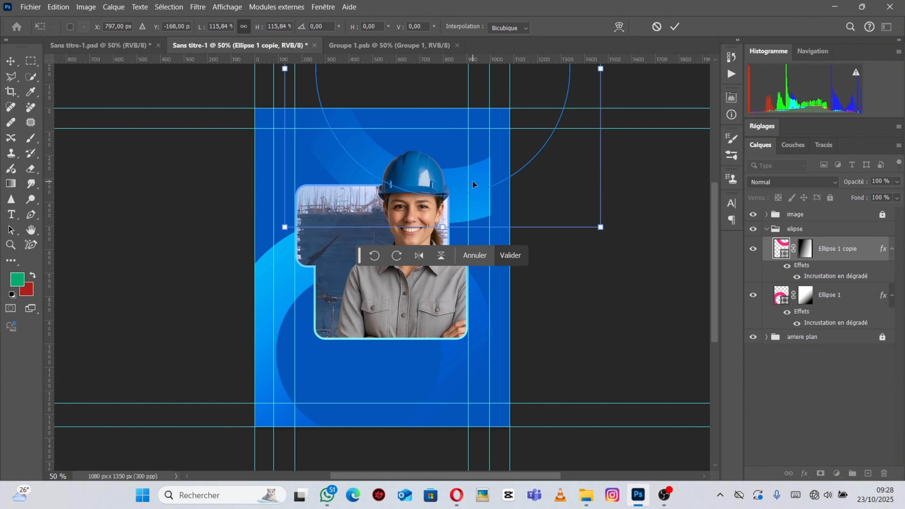
key(Return)
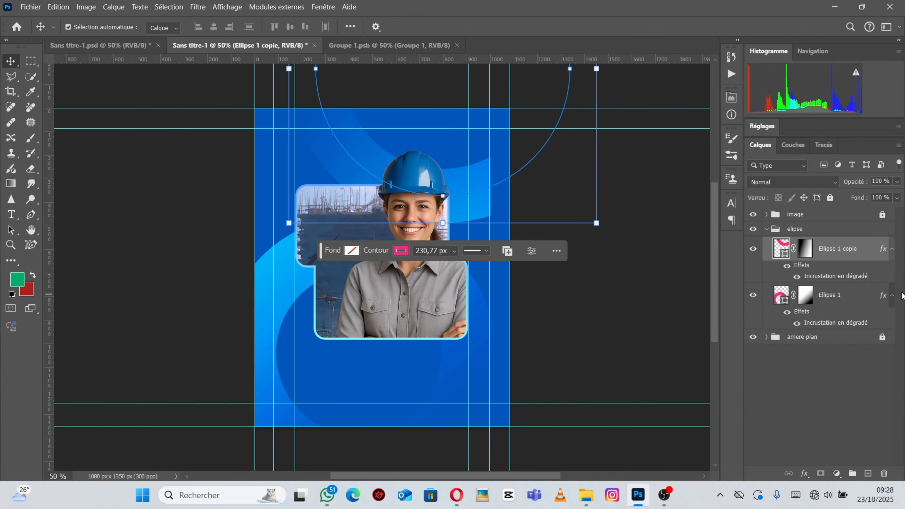
key(ctrl+z)
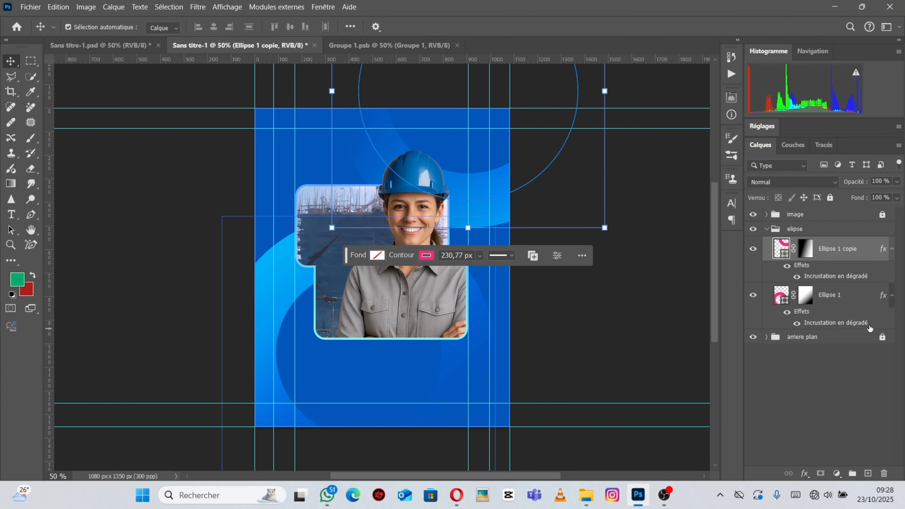
Collapse the elipse group and add a new empty layer directly above it
click(869, 324)
click(803, 233)
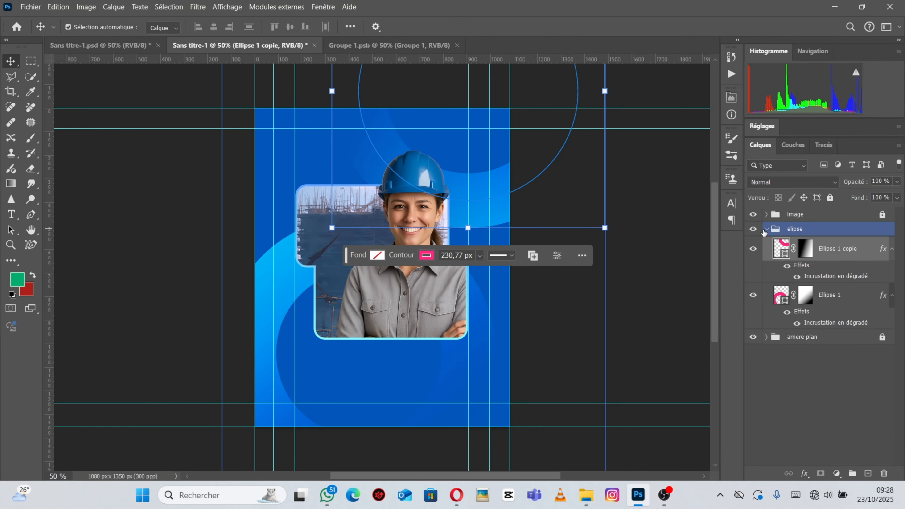
click(767, 229)
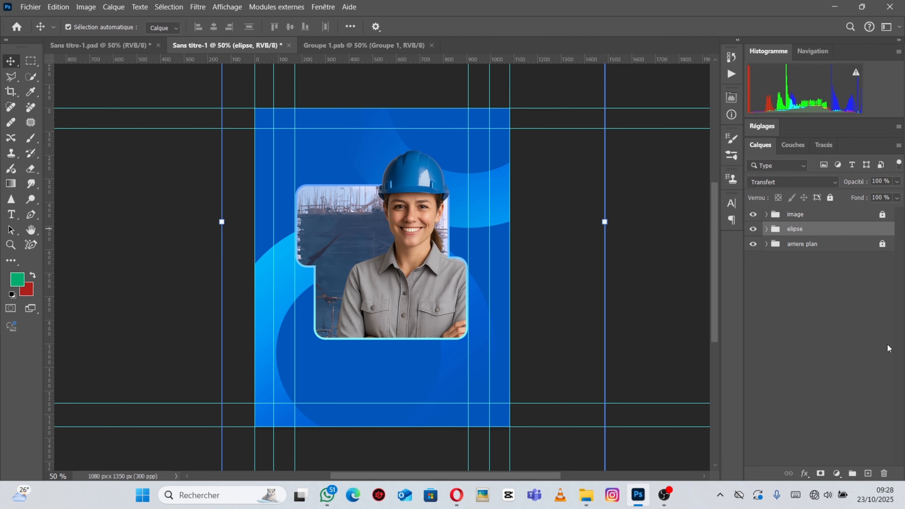
click(868, 474)
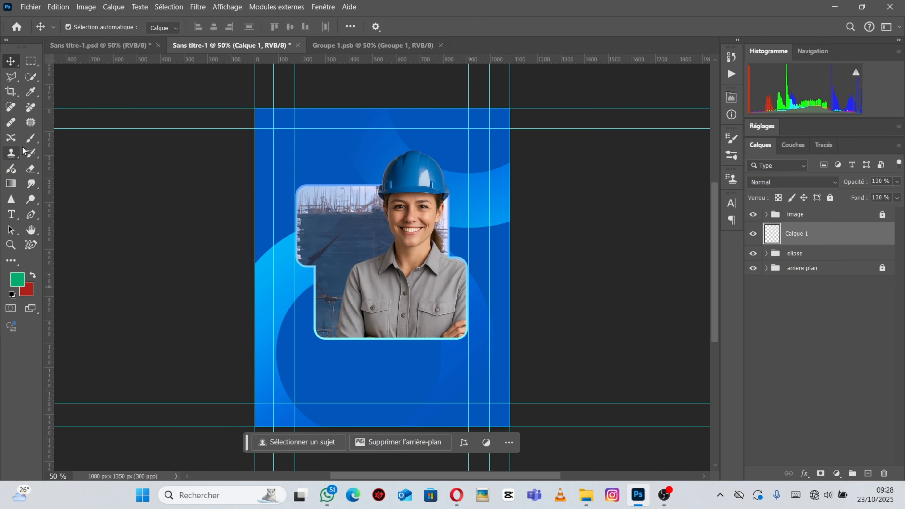
Set the foreground colour to cyan 00cbf7 and paint one soft brush dab on the new layer beside the helmet's right edge
click(32, 139)
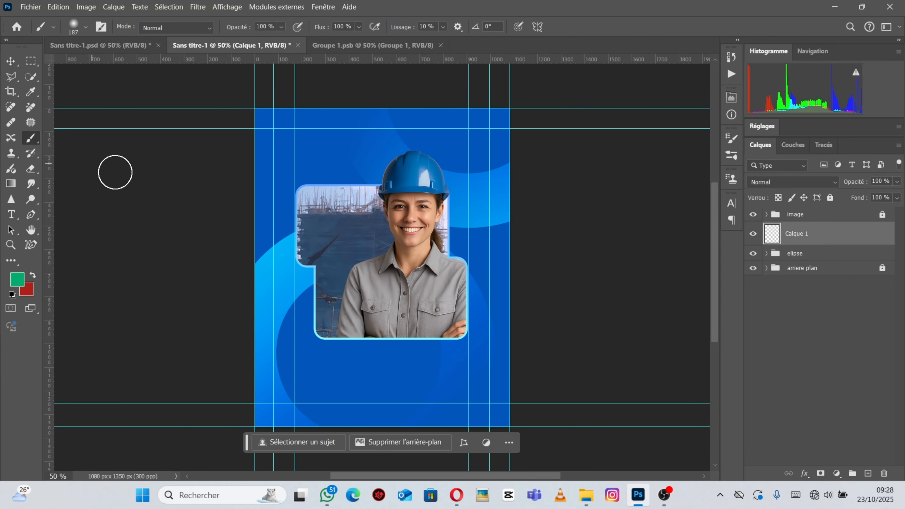
click(17, 278)
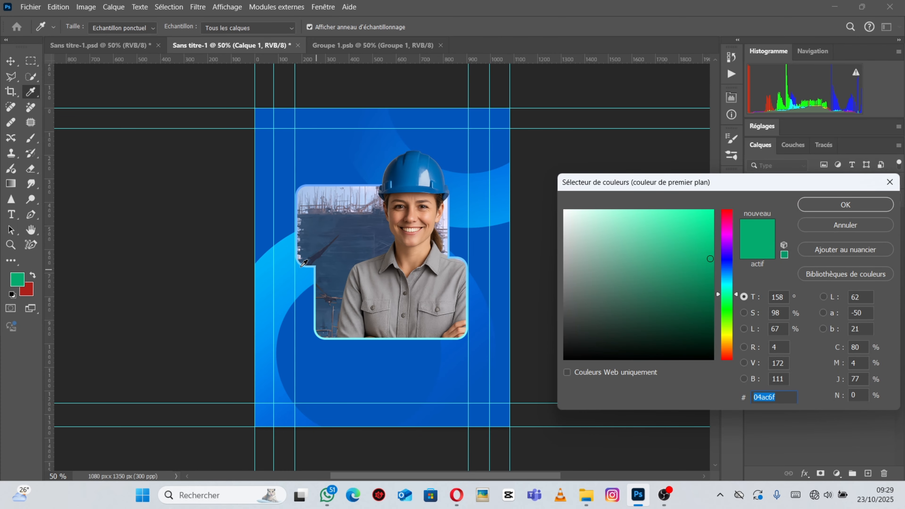
click(282, 249)
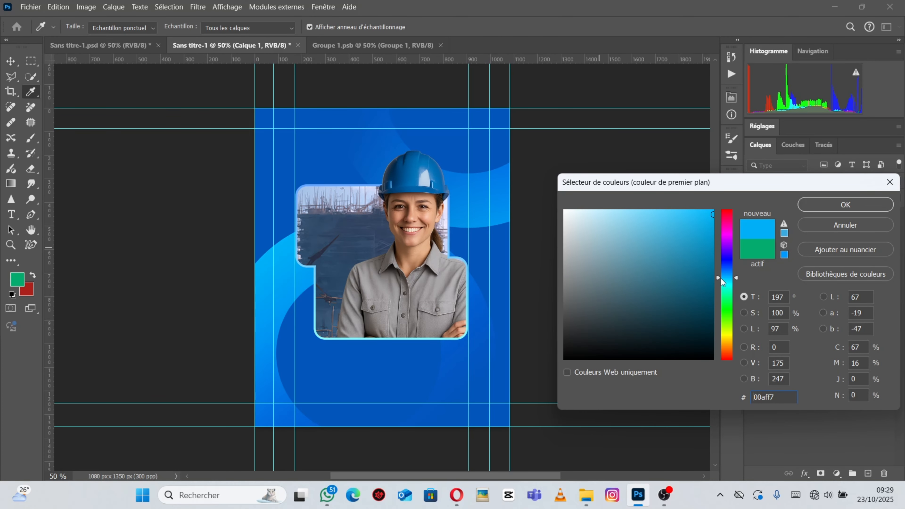
click(722, 281)
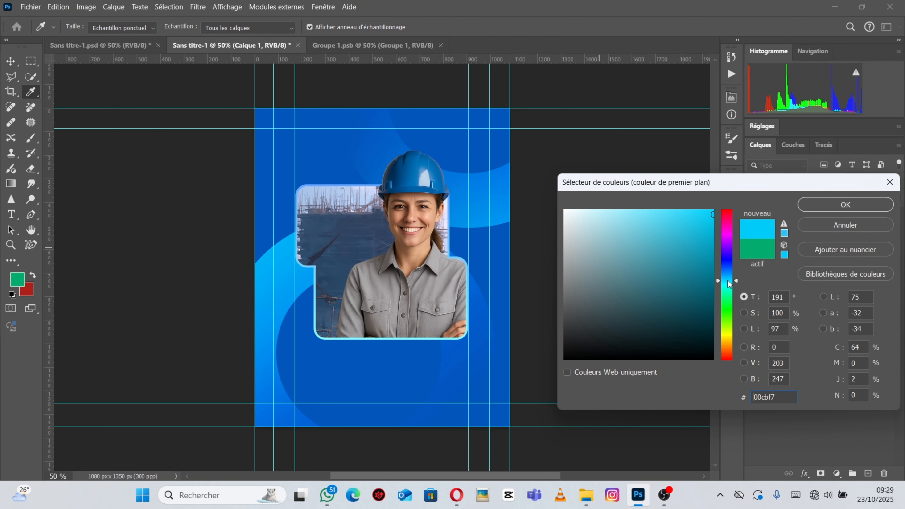
click(858, 202)
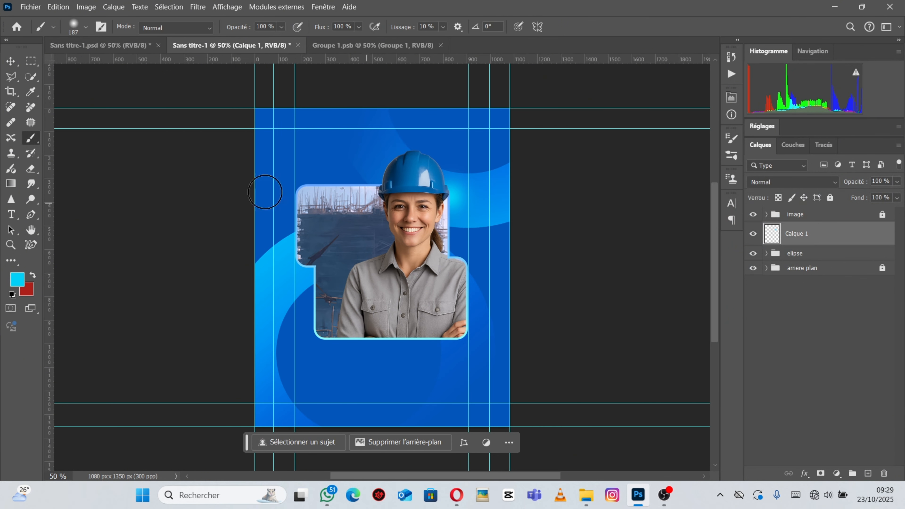
Scale the cyan glow on Calque 1 up to about 254% and place it behind the woman, beside her face
click(11, 61)
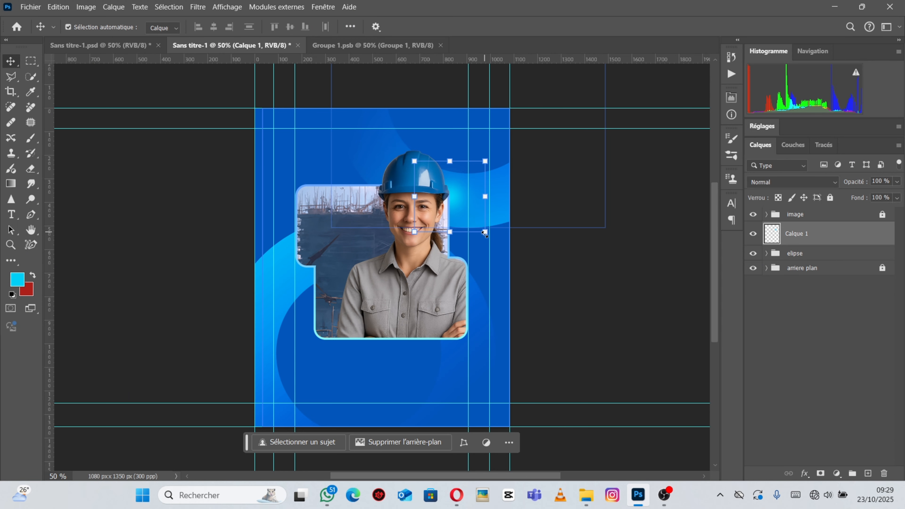
drag(484, 232, 605, 275)
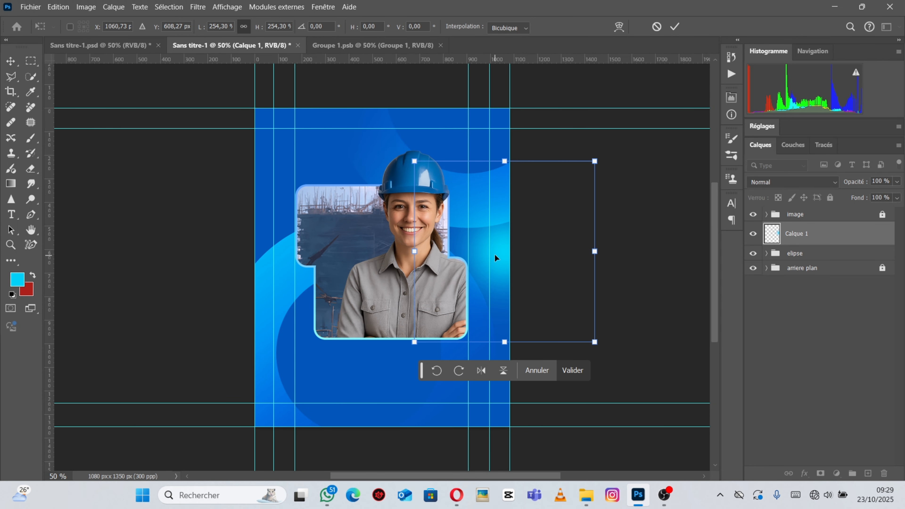
drag(495, 257, 433, 220)
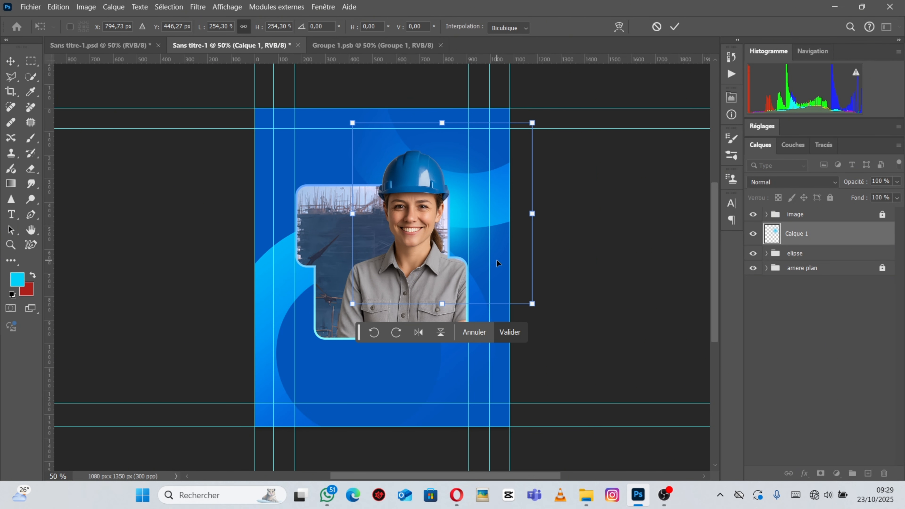
key(Return)
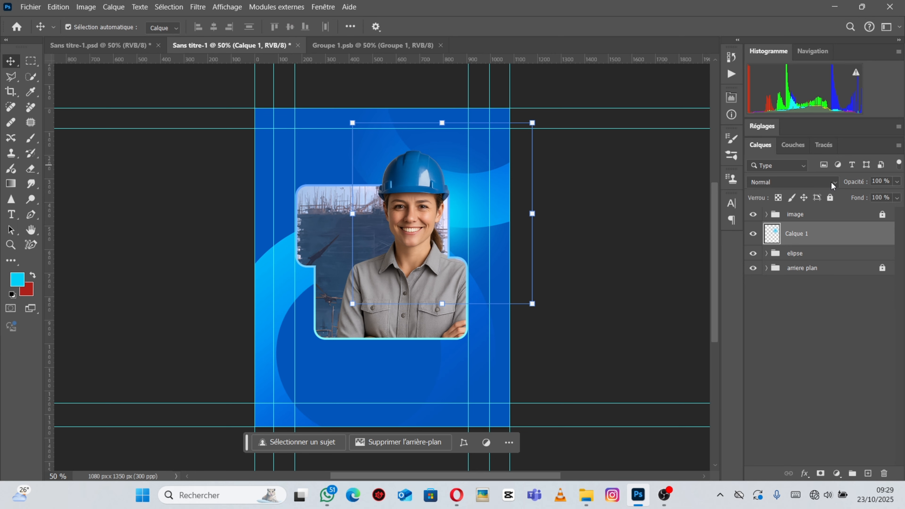
Set Calque 1's blend mode to Superposition, enlarge the glow to about 136% and keep it centred beside the woman's face
click(831, 185)
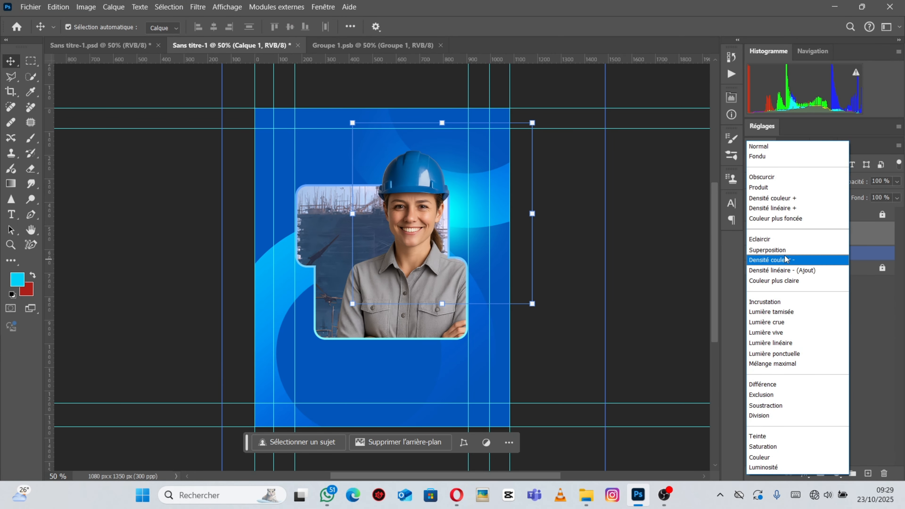
click(785, 250)
drag(532, 213, 596, 213)
drag(476, 212, 447, 217)
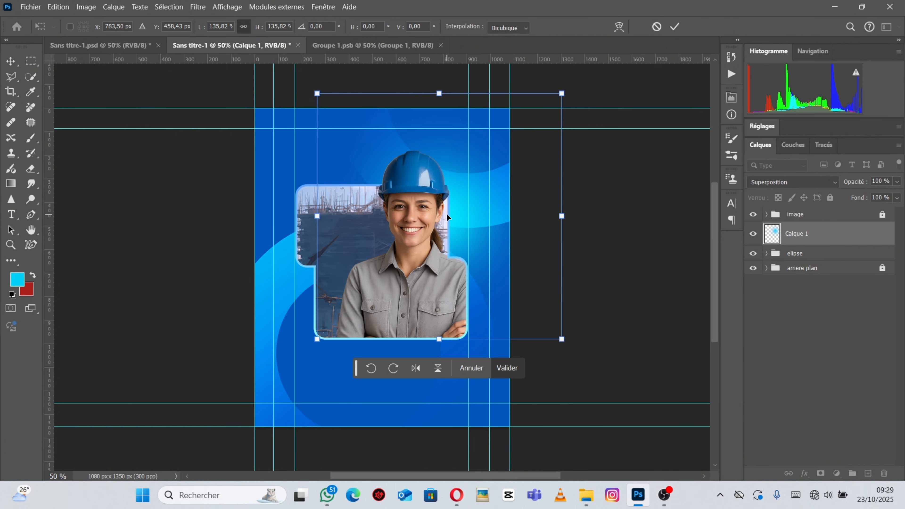
key(Return)
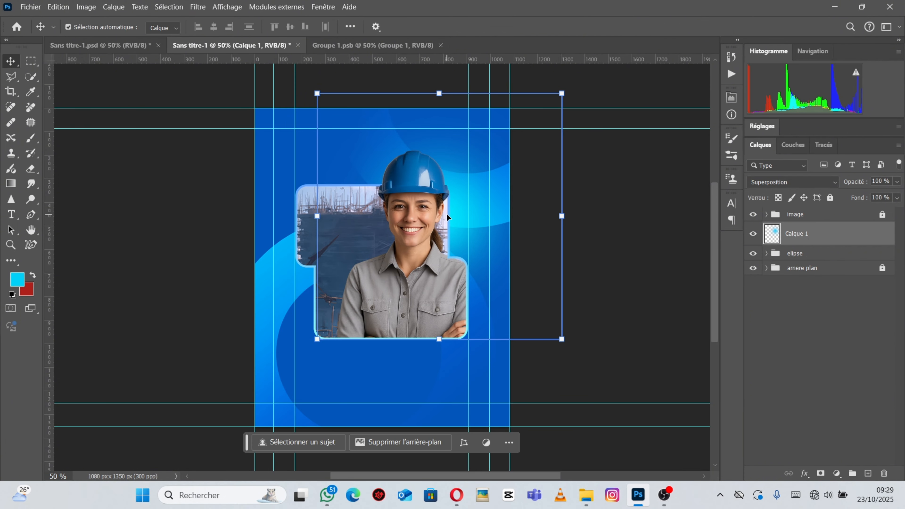
Duplicate the Calque 1 glow, scale the copy down slightly and place it behind the lower-left corner of the framed photo
key(ctrl+j)
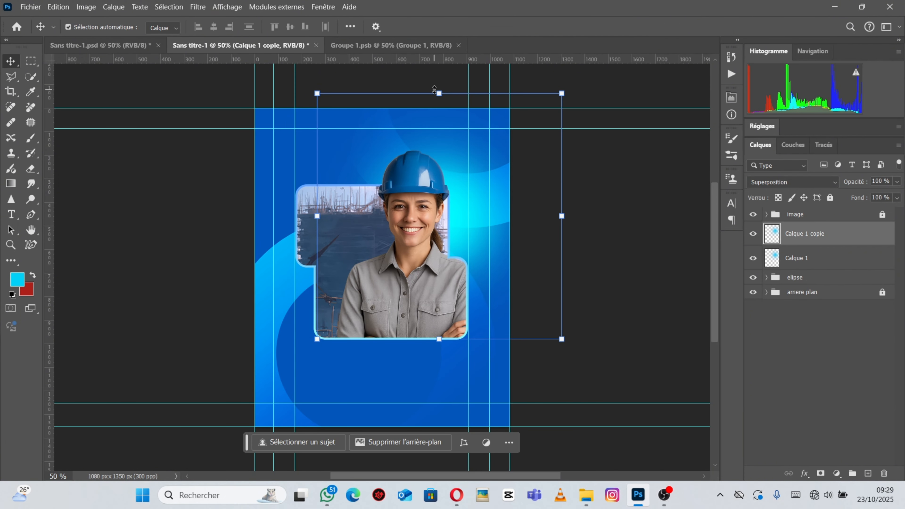
key(ctrl+t)
drag(439, 93, 439, 138)
drag(458, 212, 333, 245)
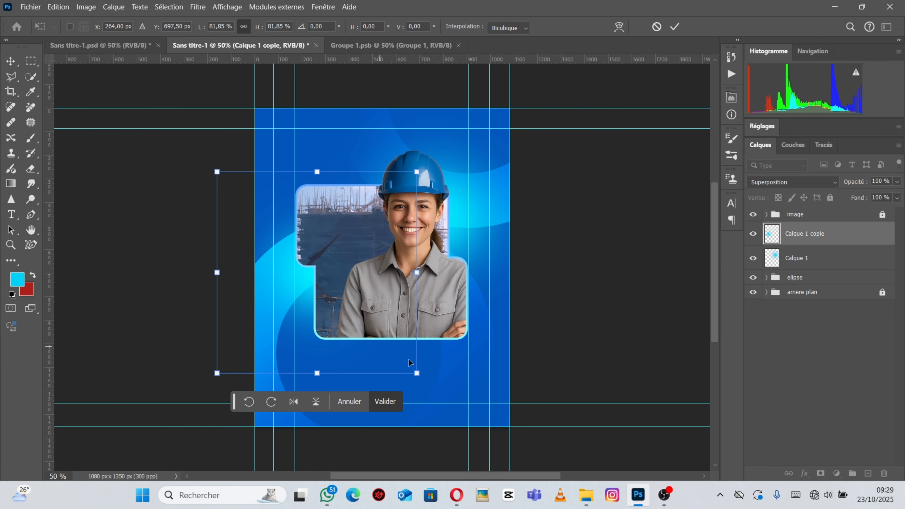
drag(417, 374, 424, 380)
key(Return)
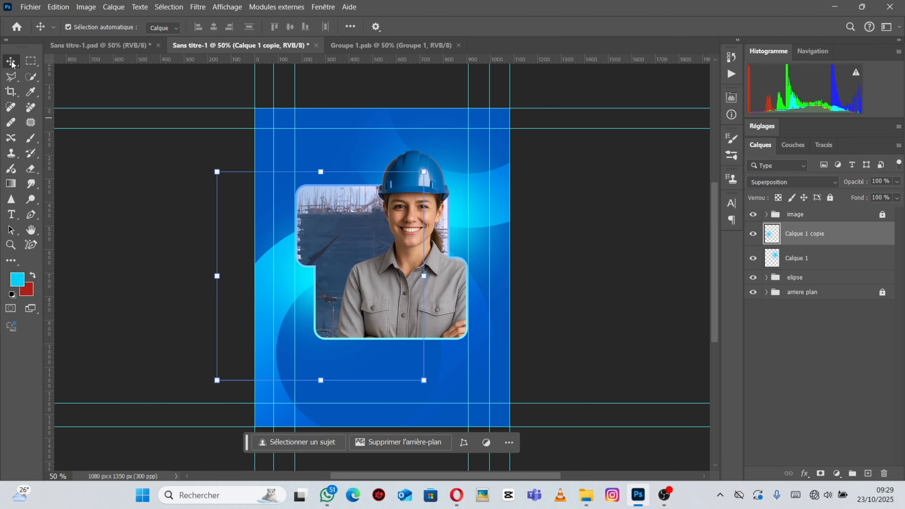
Hide the guides and group the two cyan glow layers, Calque 1 and Calque 1 copie
click(599, 234)
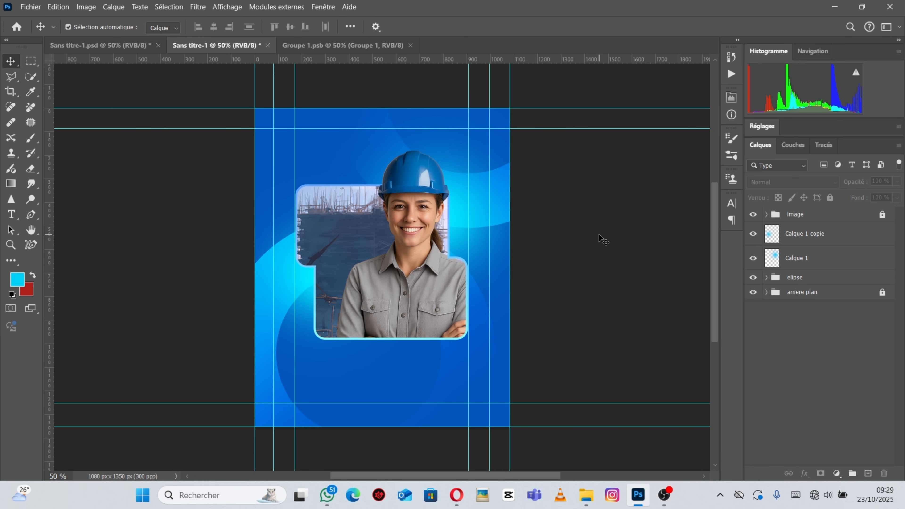
key(ctrl+h)
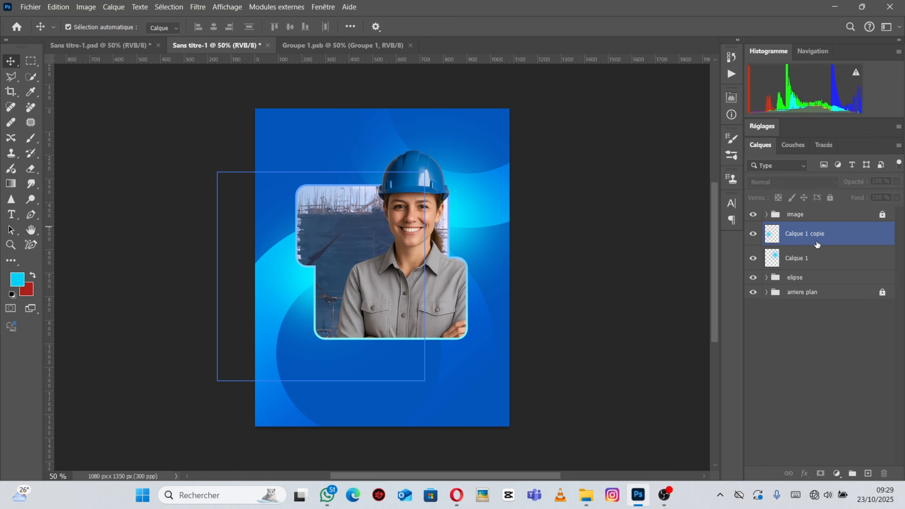
ctrl+click(833, 248)
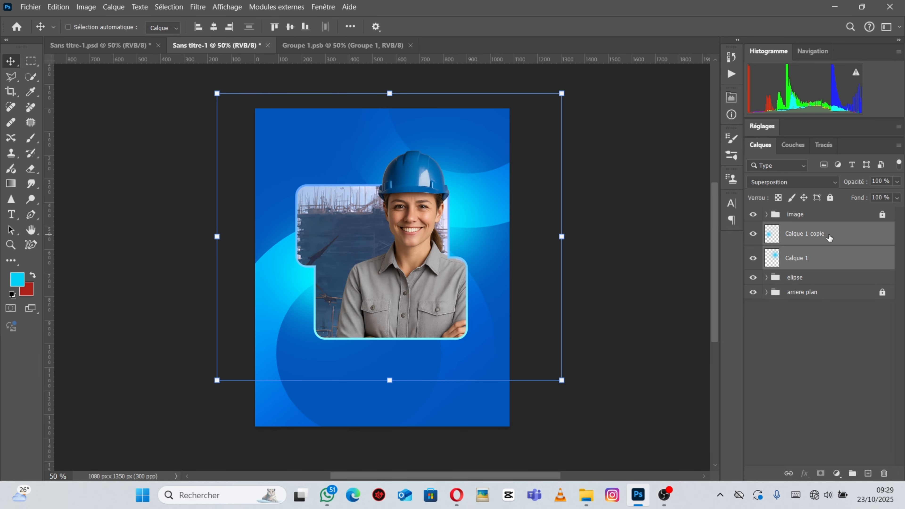
key(ctrl+g)
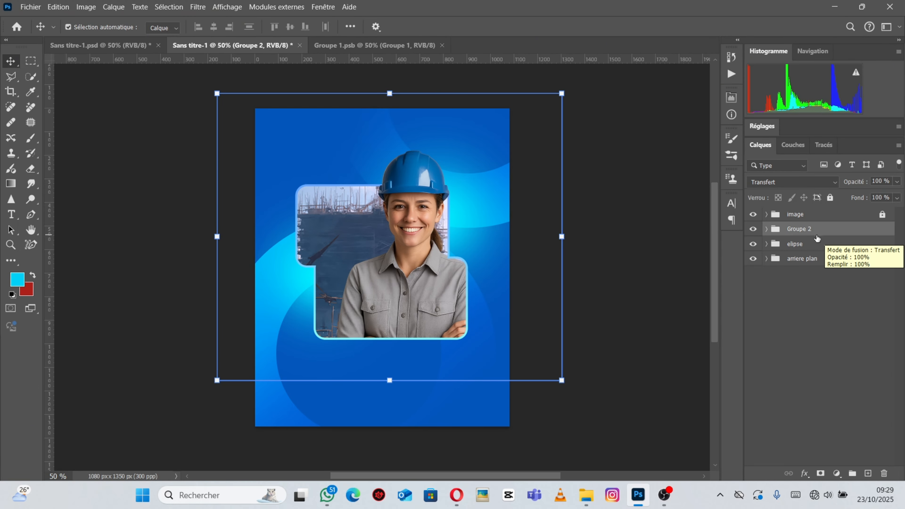
double_click(802, 229)
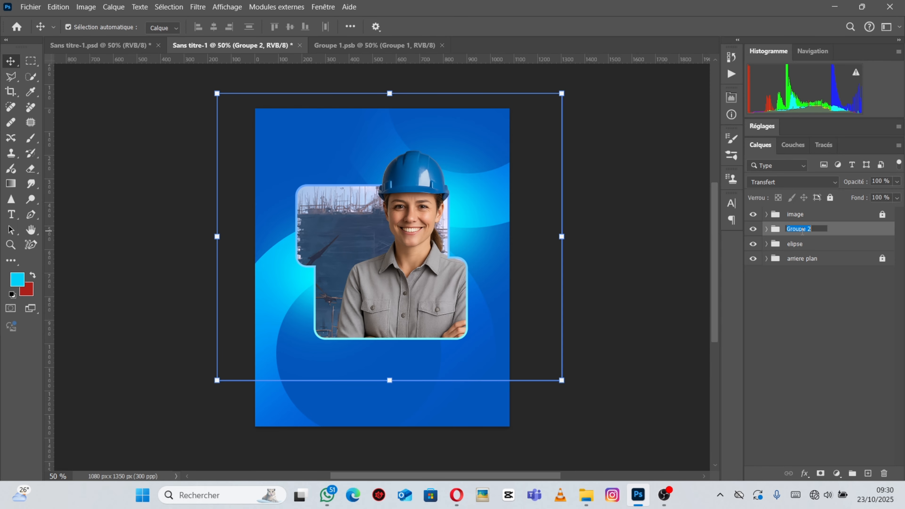
key(BackSpace)
click(652, 166)
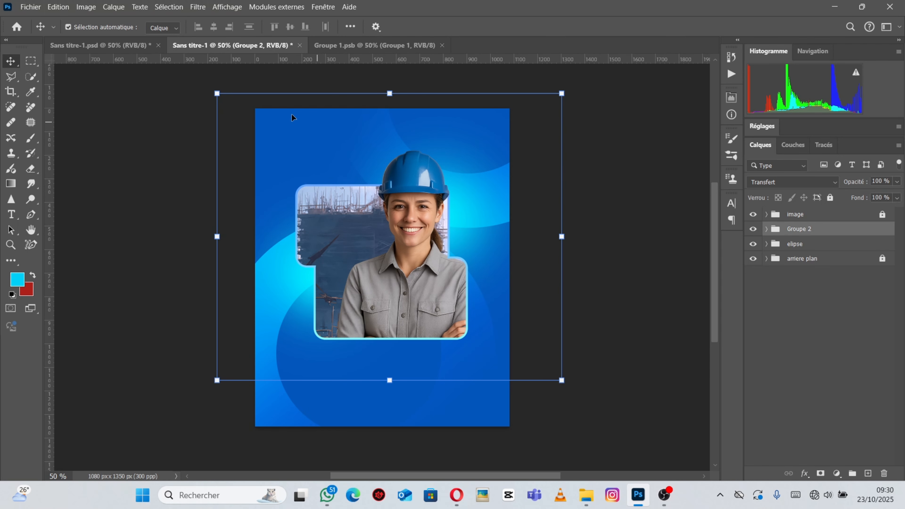
Deselect the glow group and switch to the Sans titre-1.psd document to check the reference poster
click(602, 85)
click(93, 46)
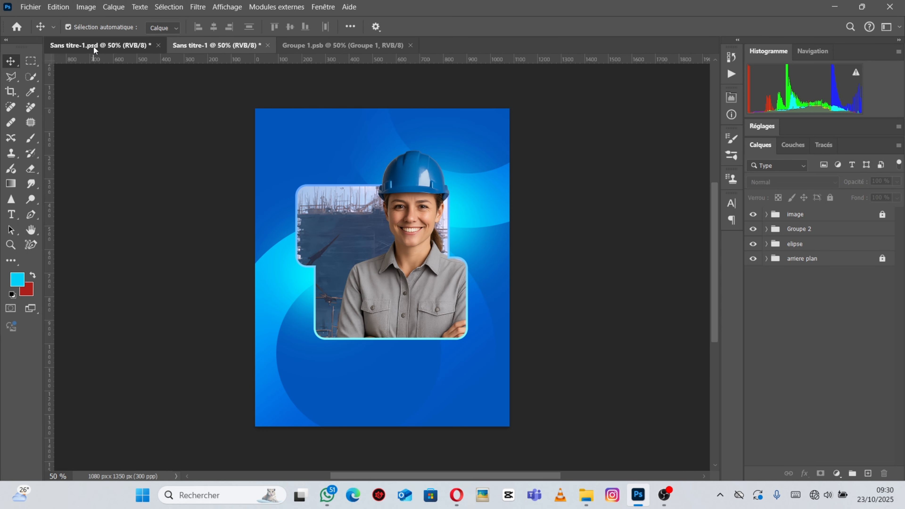